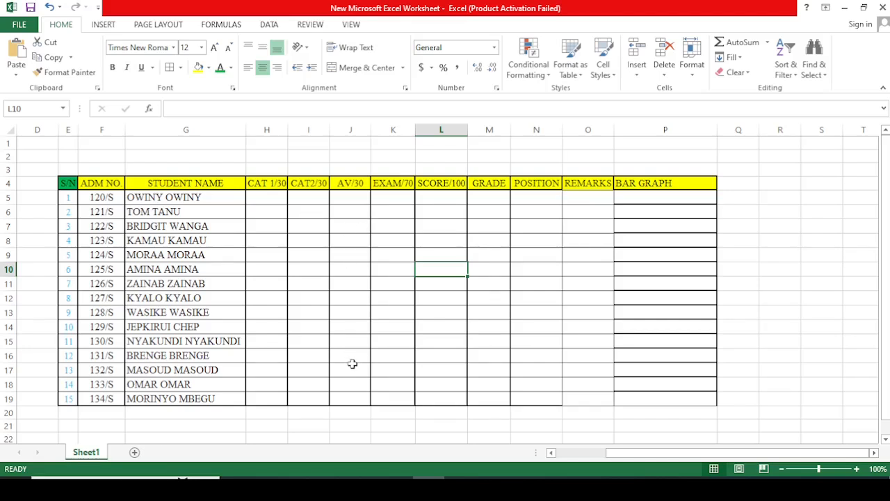
Step: Enter the formula =(H5+I5)/2 in cell J5 to average the first student's two CAT marks
click(349, 200)
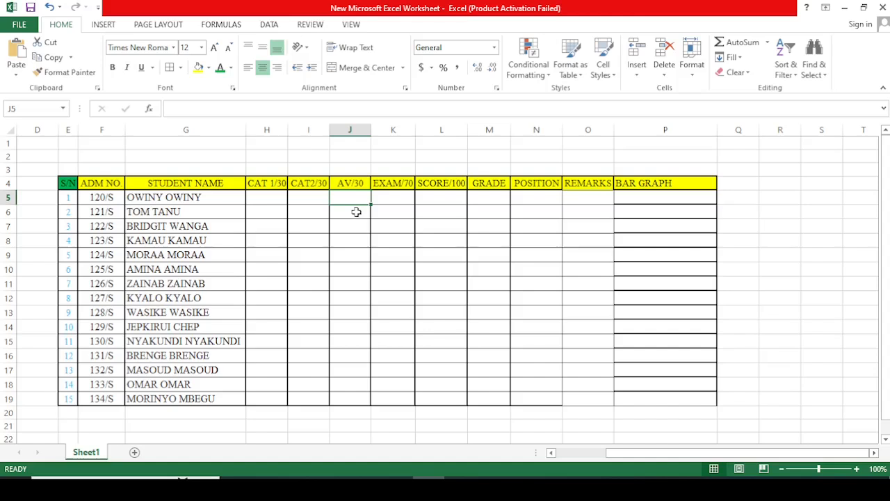
text(=)
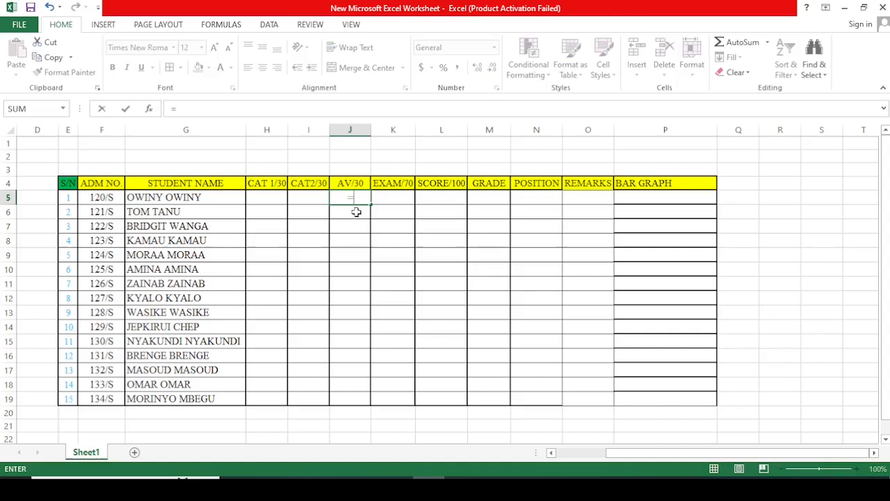
text(()
click(267, 200)
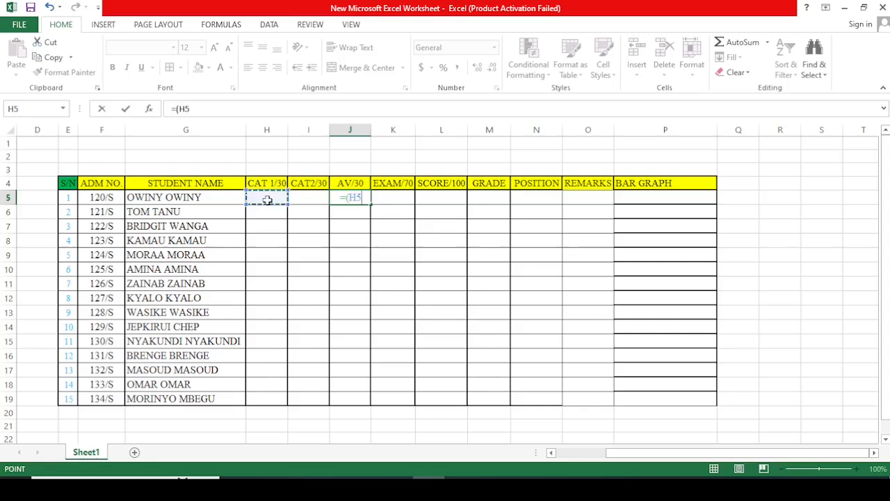
text(+)
click(309, 198)
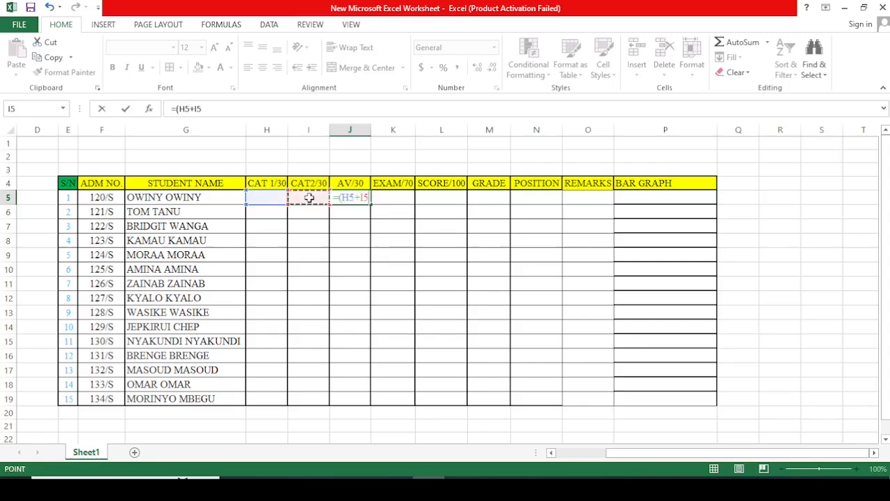
text()/)
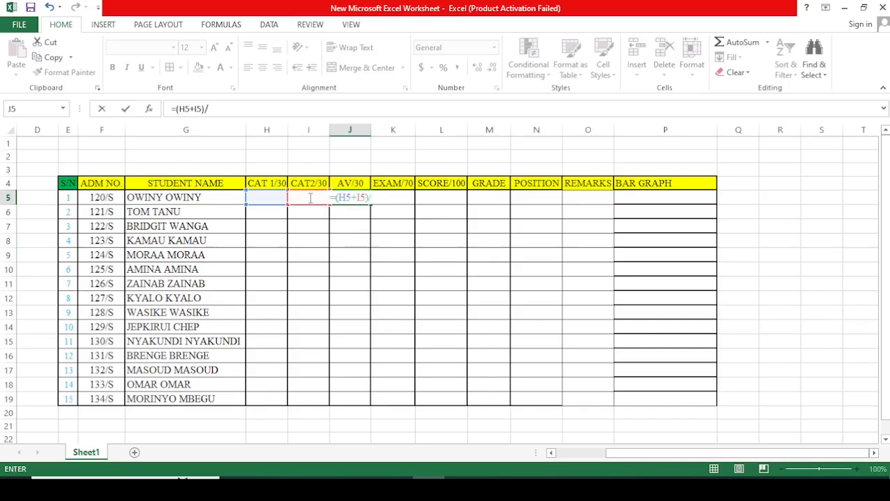
text(2)
key(Return)
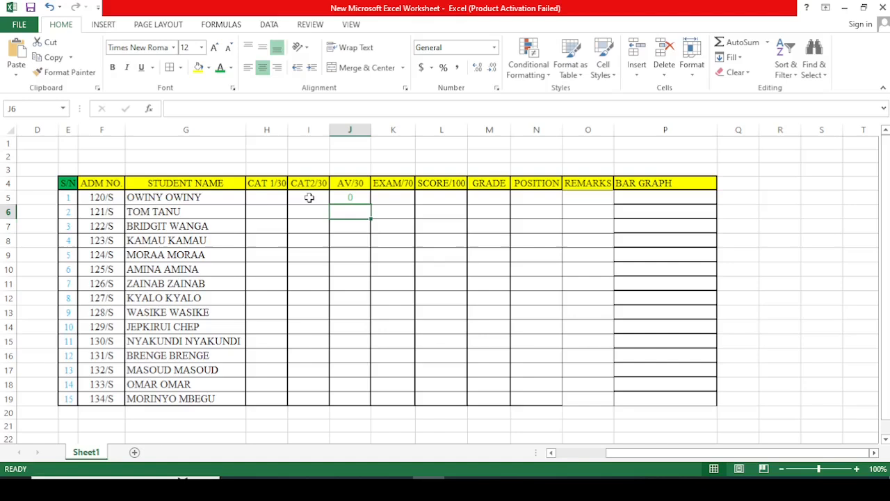
Step: Fill the AV/30 formula from J5 down to J19 for all the students
click(342, 196)
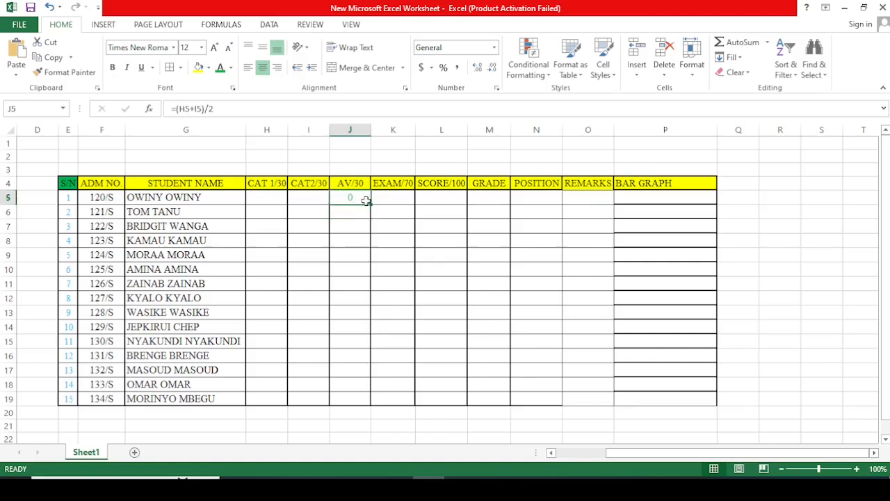
drag(370, 204, 371, 405)
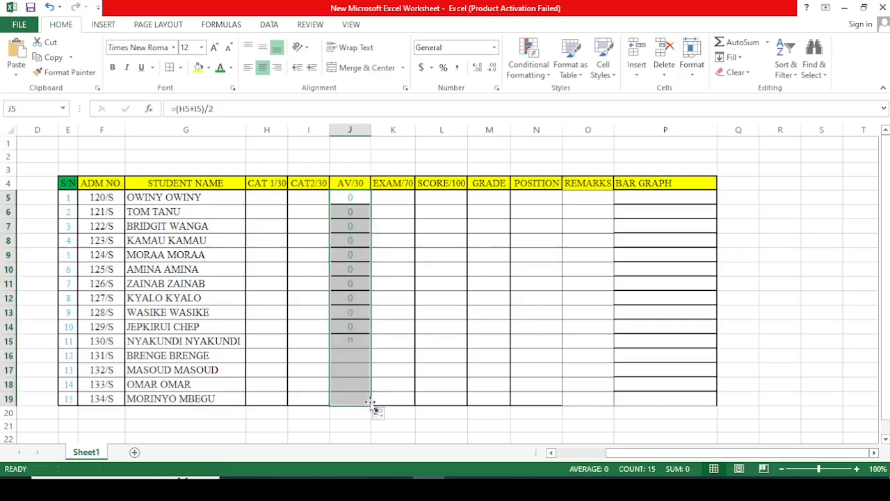
click(431, 353)
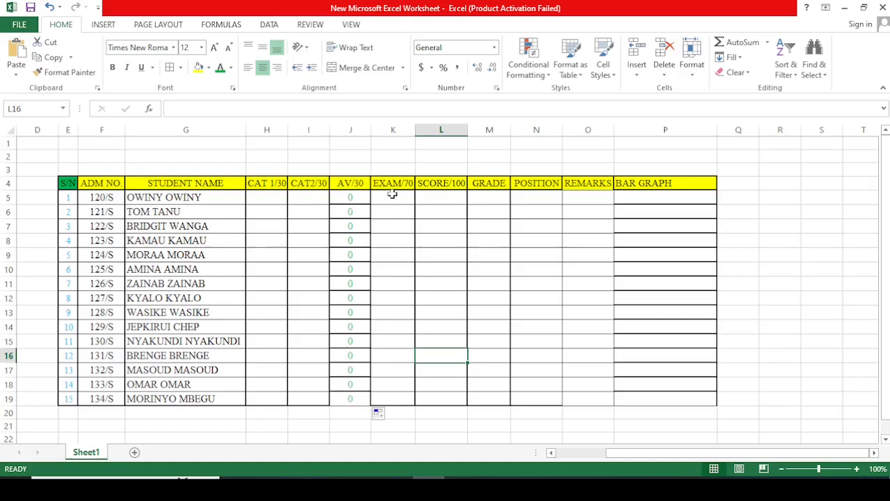
Step: Enter the formula =ROUND(SUM(J5:K5),0) in cell L5 for the first student's SCORE/100
click(432, 197)
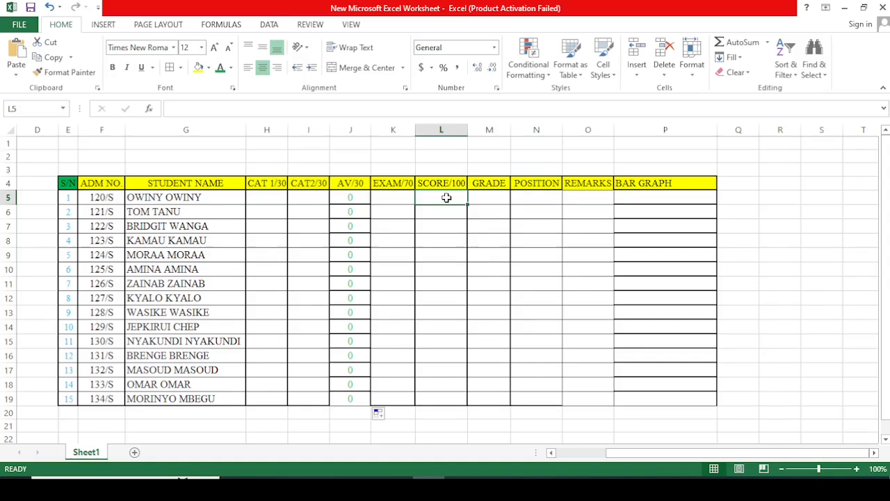
text(=)
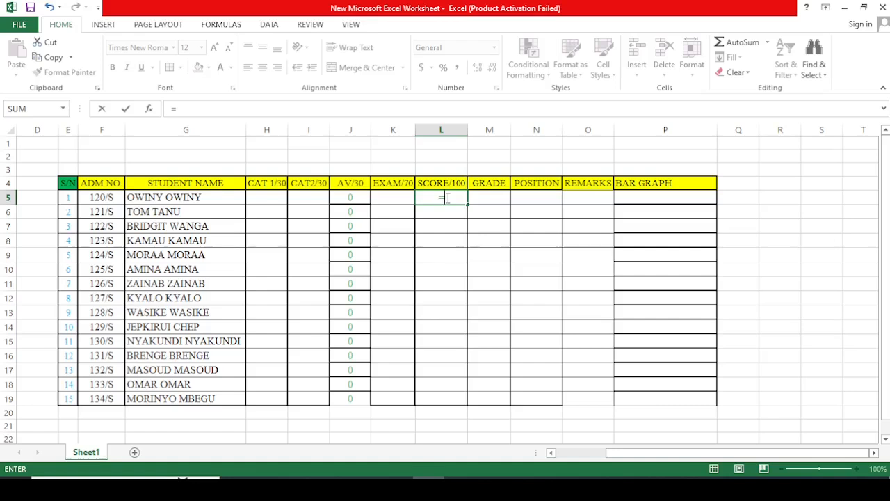
text(ROUN)
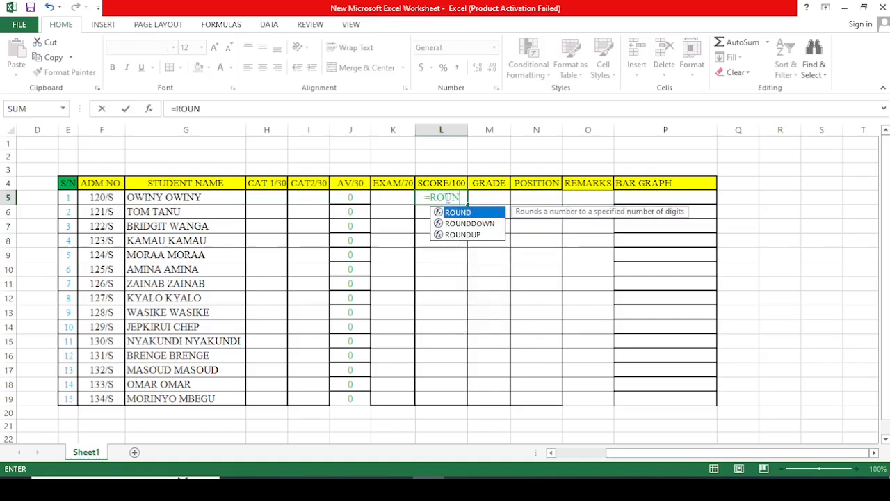
text(D()
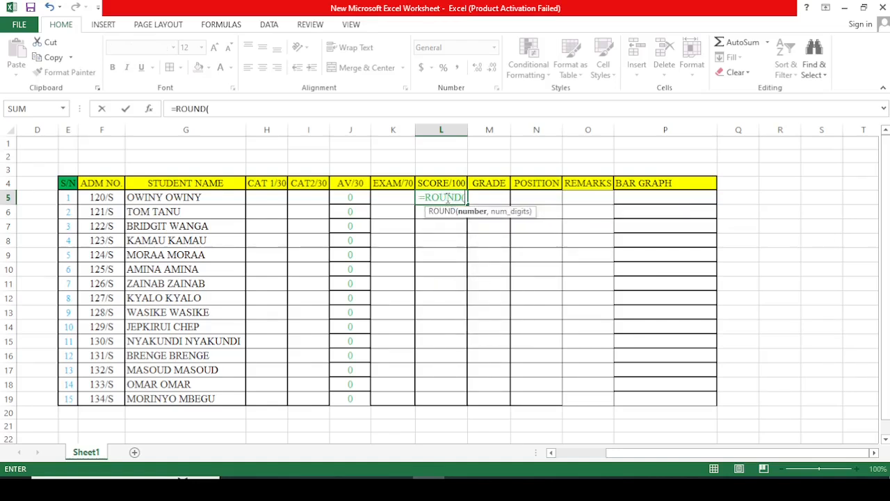
text(SUM)
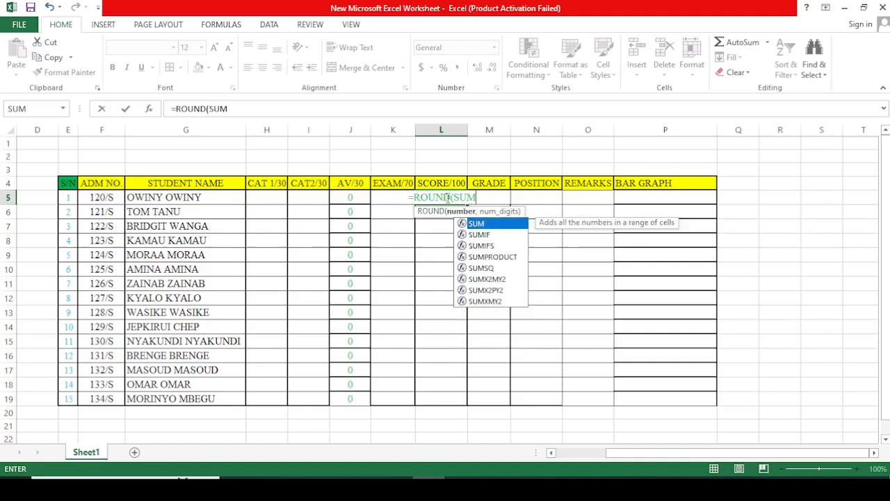
text(()
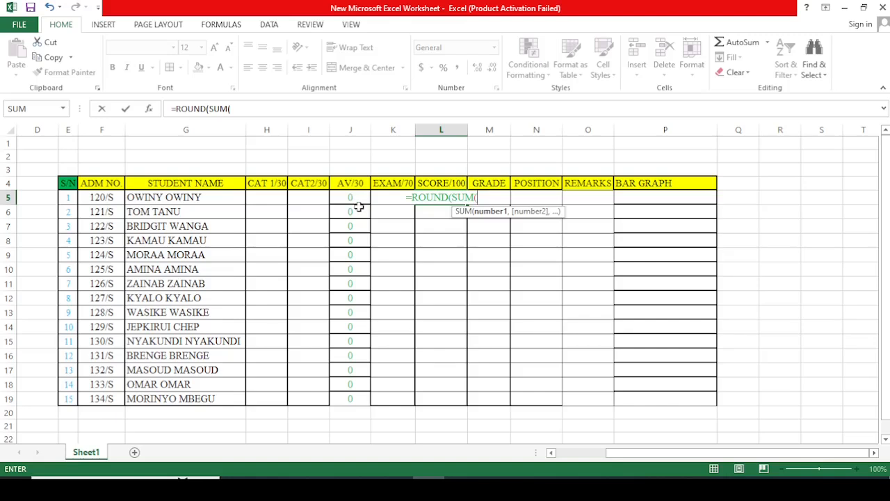
text(J)
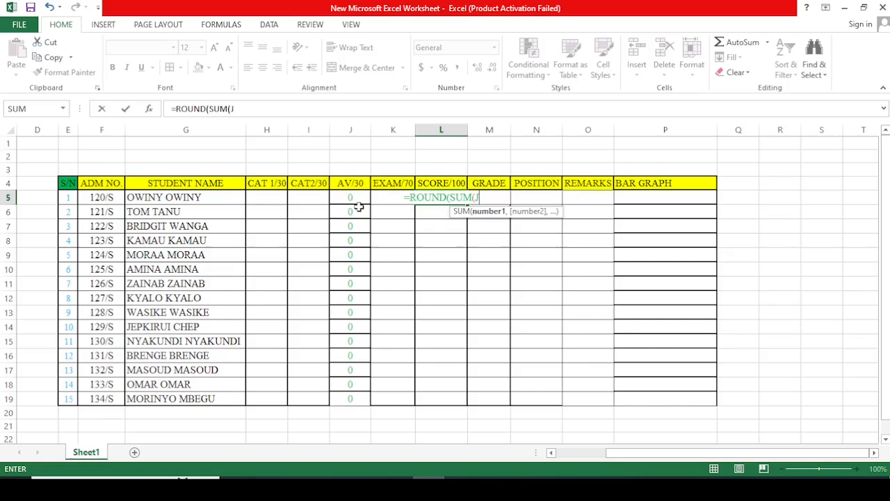
text(5)
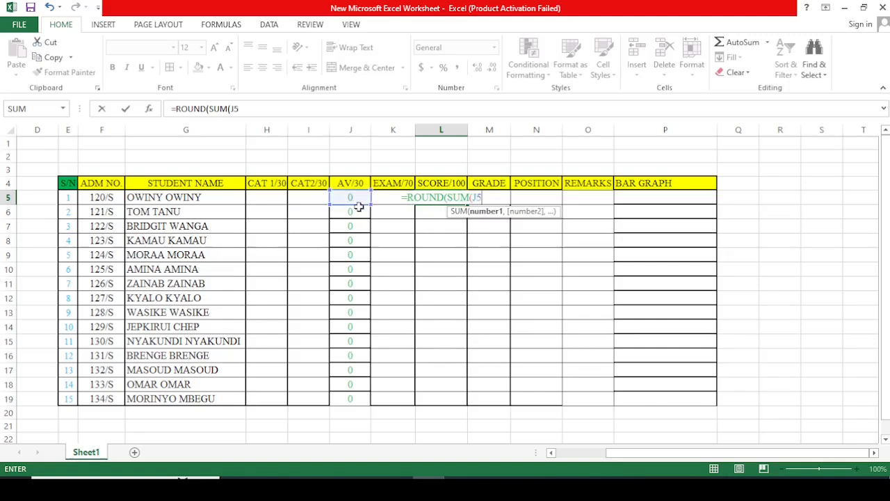
text(:)
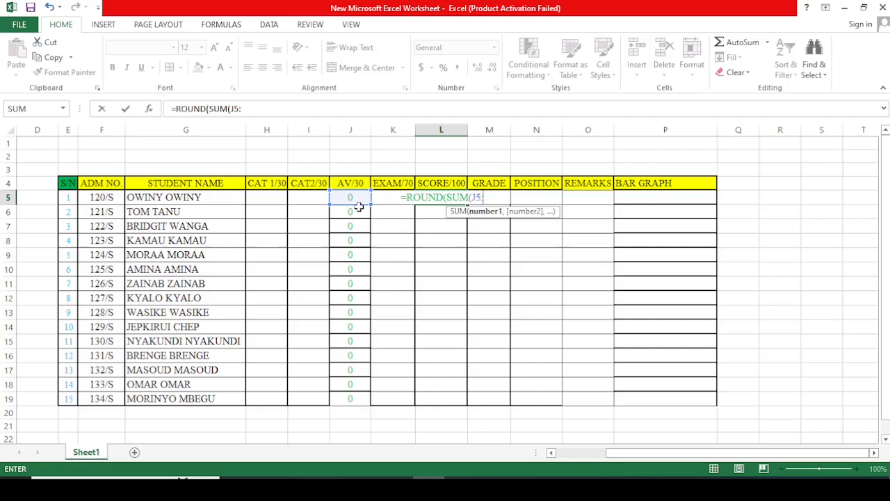
text(K5)
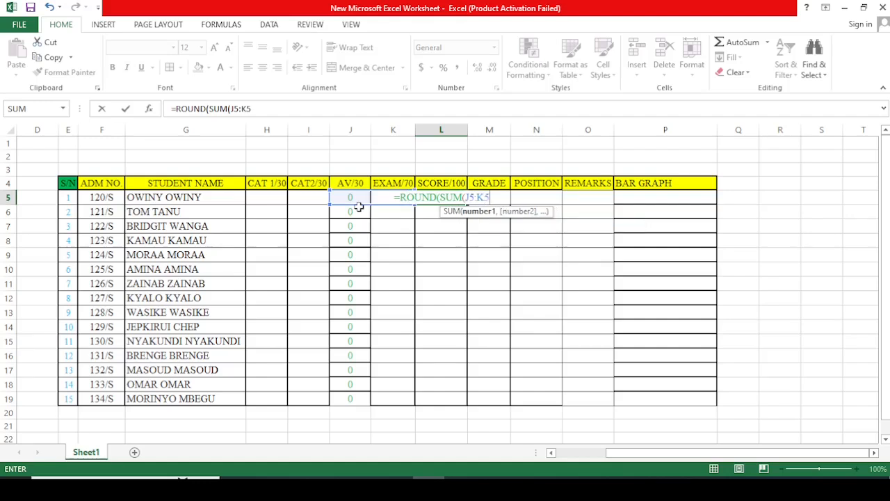
text())
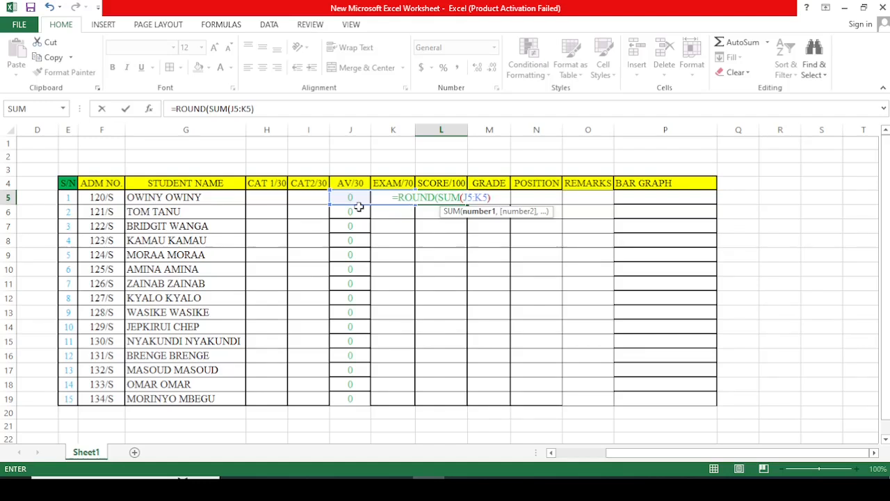
text(,0)
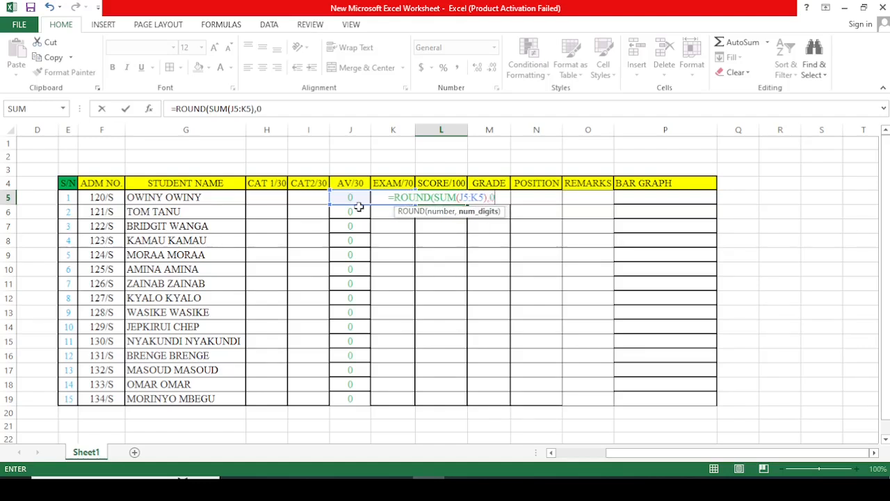
text())
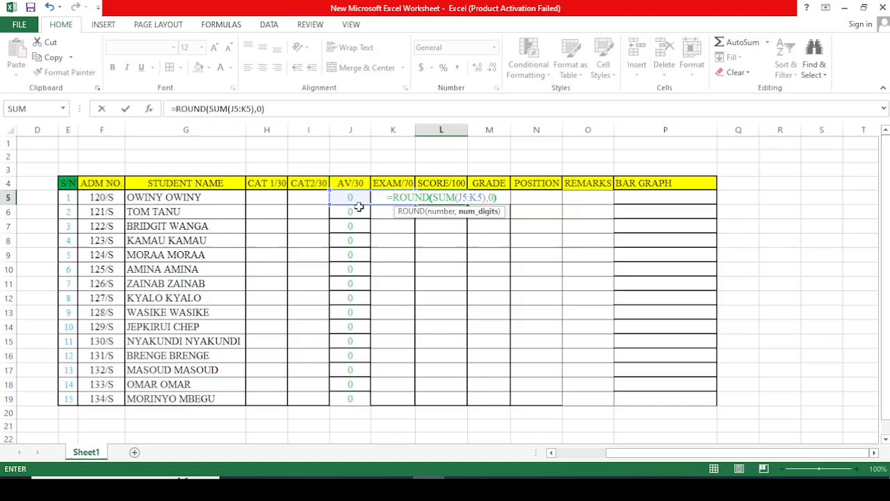
key(Return)
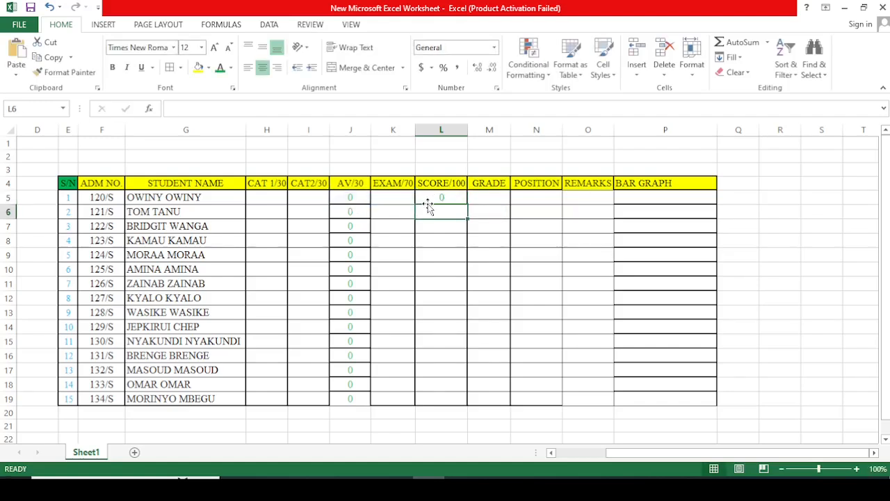
Step: Fill the SCORE/100 formula from L5 down to L19 for all the students
click(437, 197)
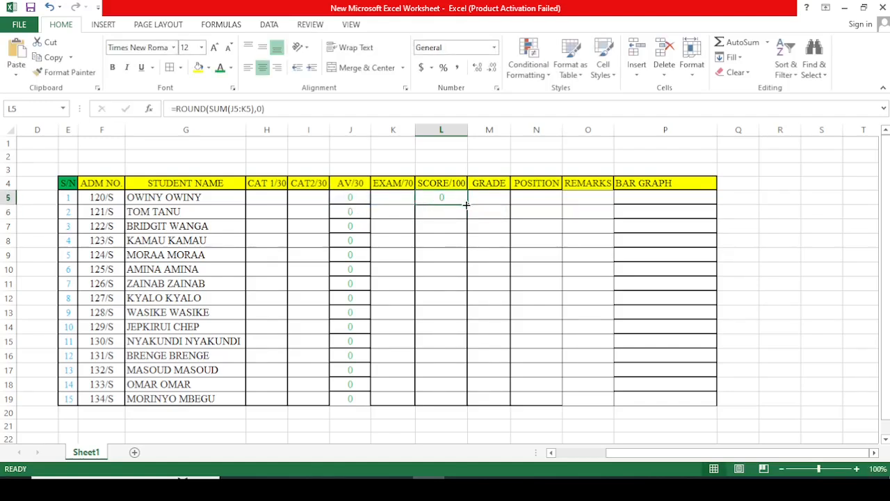
drag(466, 204, 468, 403)
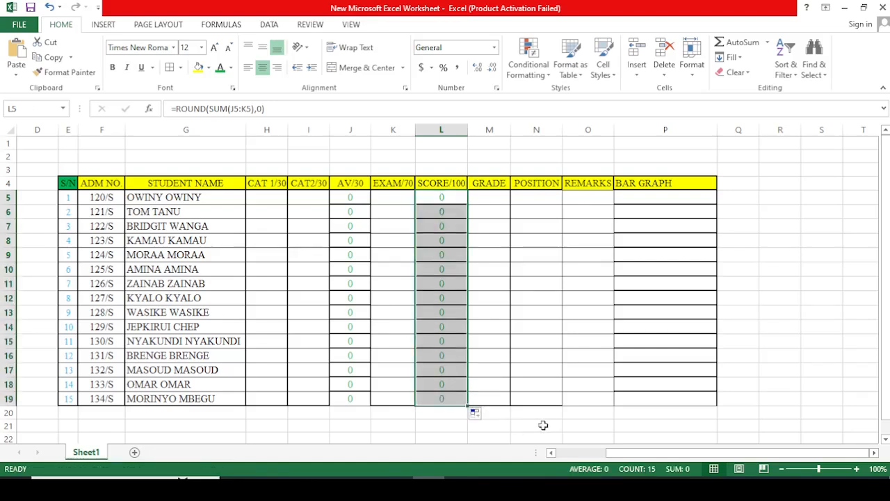
click(547, 368)
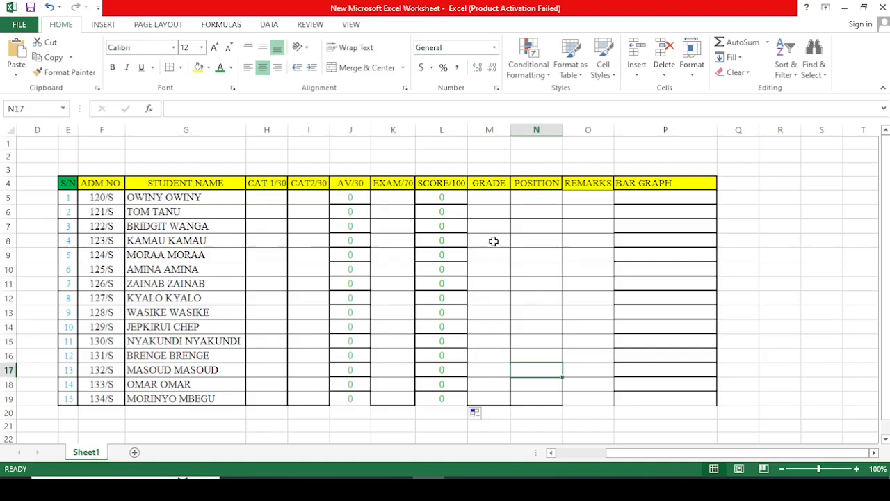
Step: Start the grade formula in cell M5 with =IF(L5>100,"ERROR", to flag scores above 100
click(485, 200)
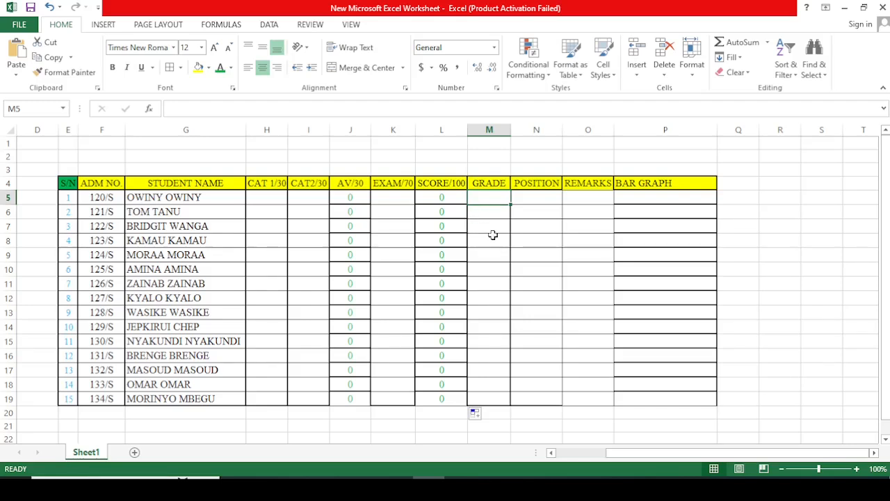
text(=)
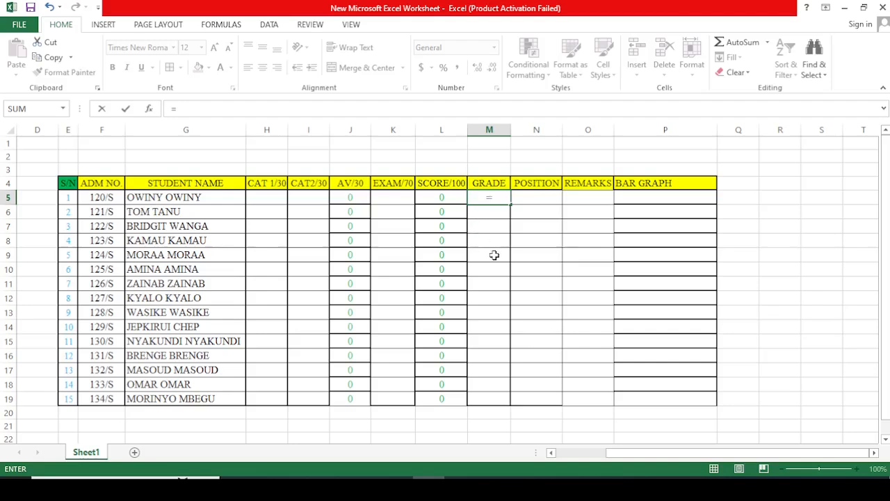
text(IF)
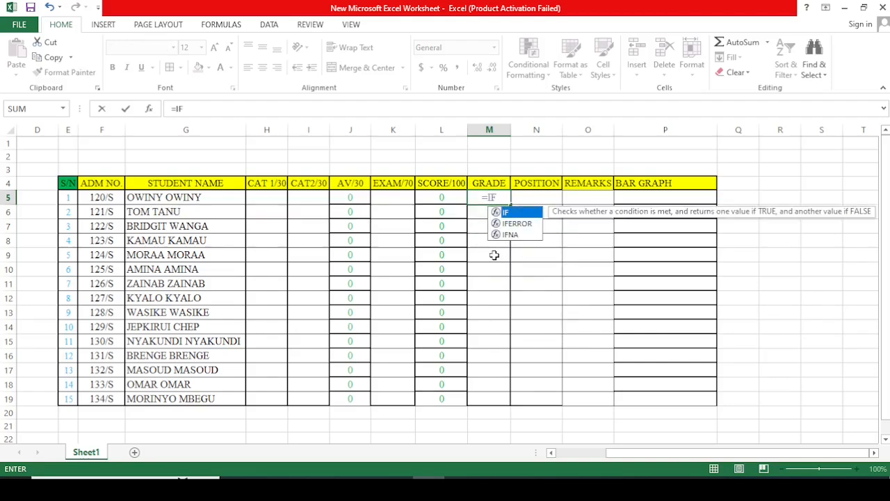
text((L5)
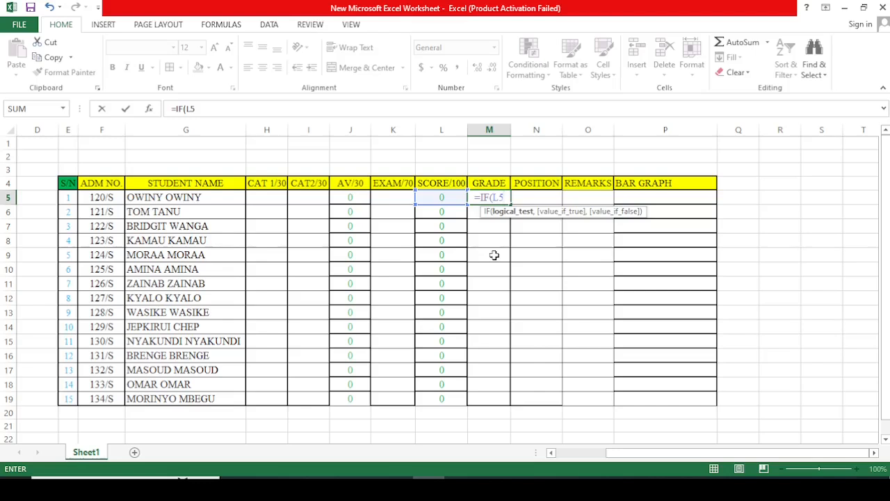
text(>)
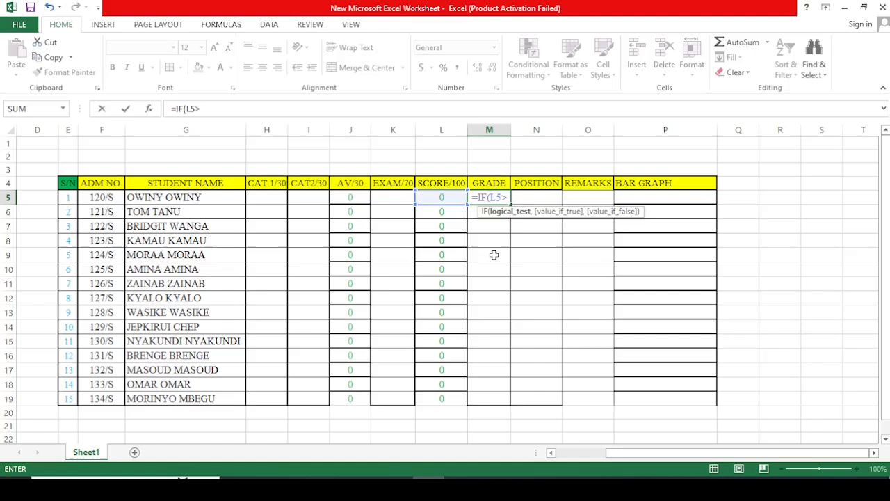
text(100,)
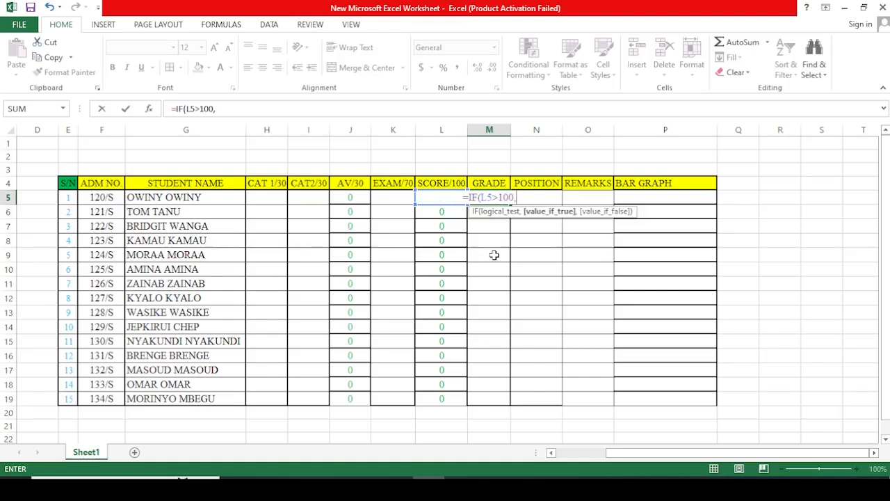
text("E)
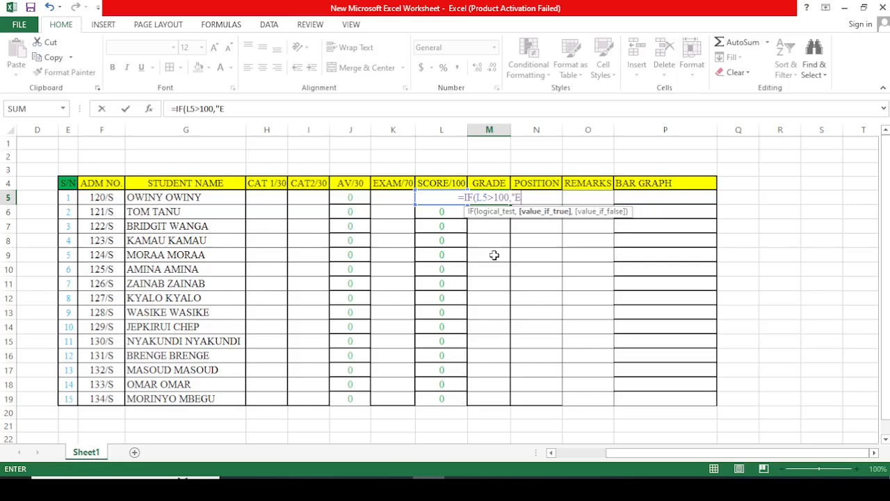
text(RRO)
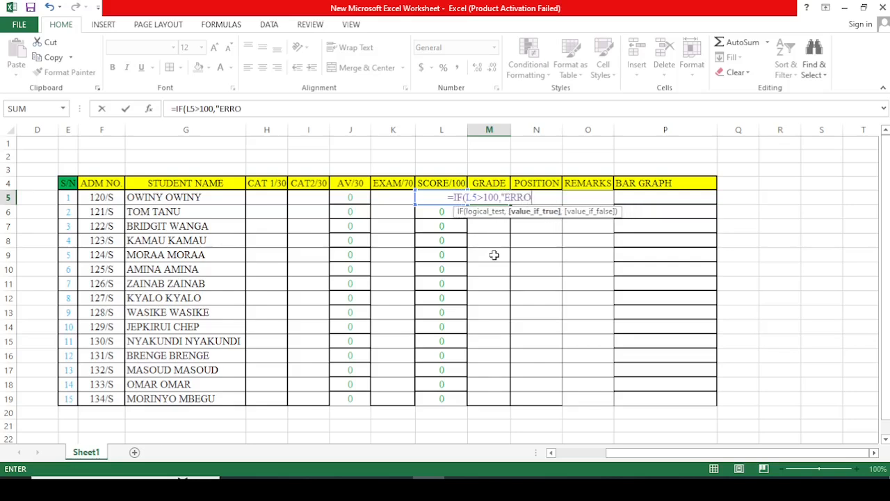
text(R",)
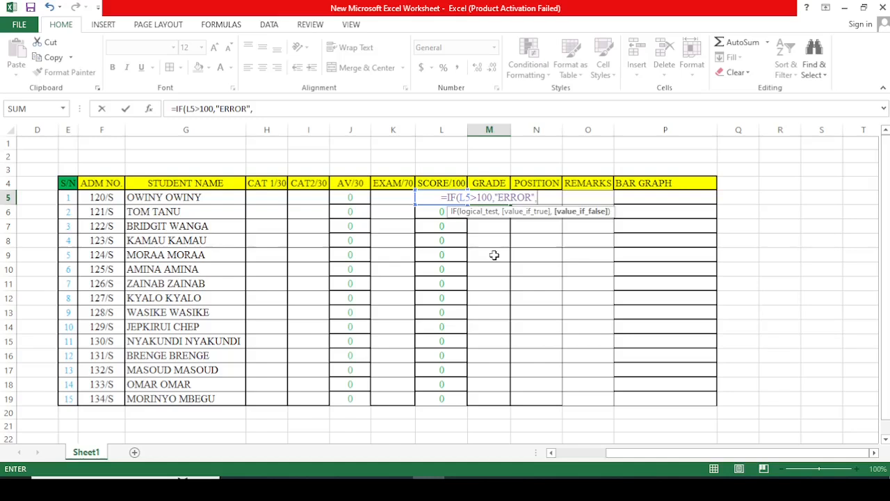
text(IF)
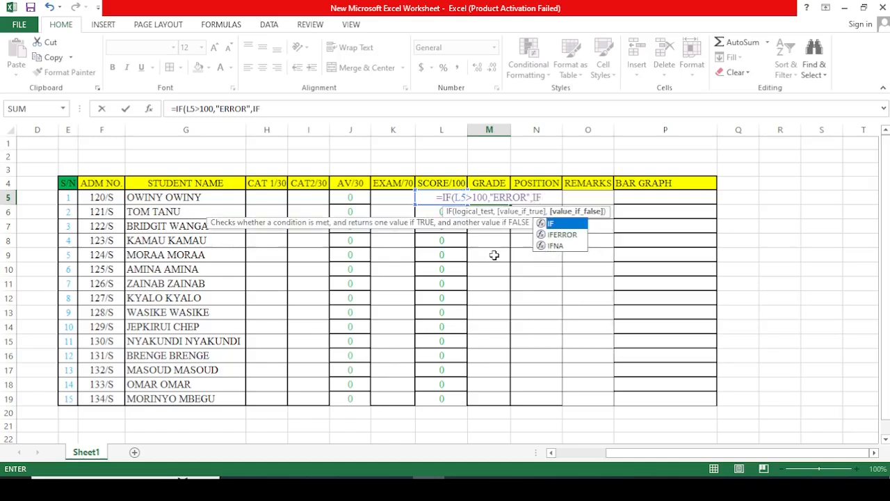
text((L5)
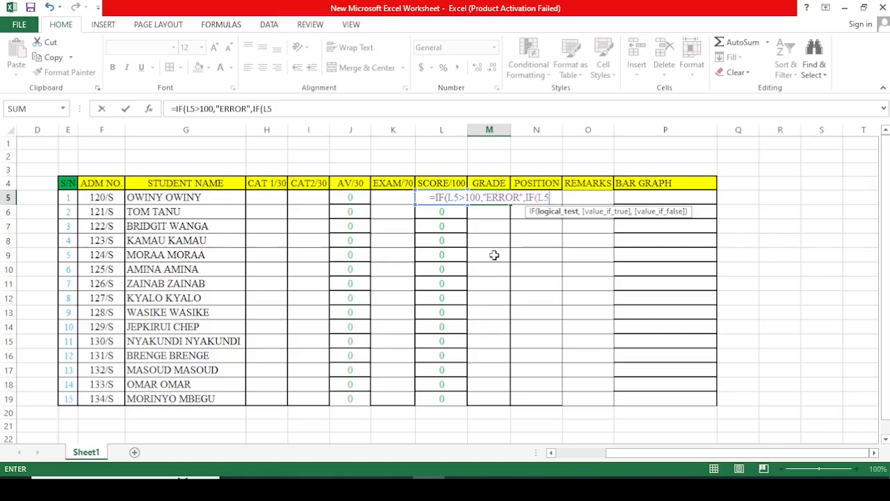
text(>)
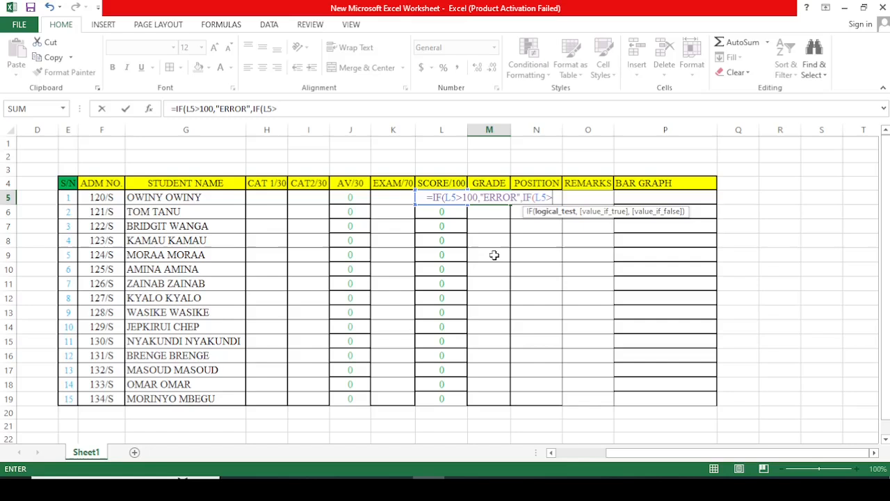
text(69.)
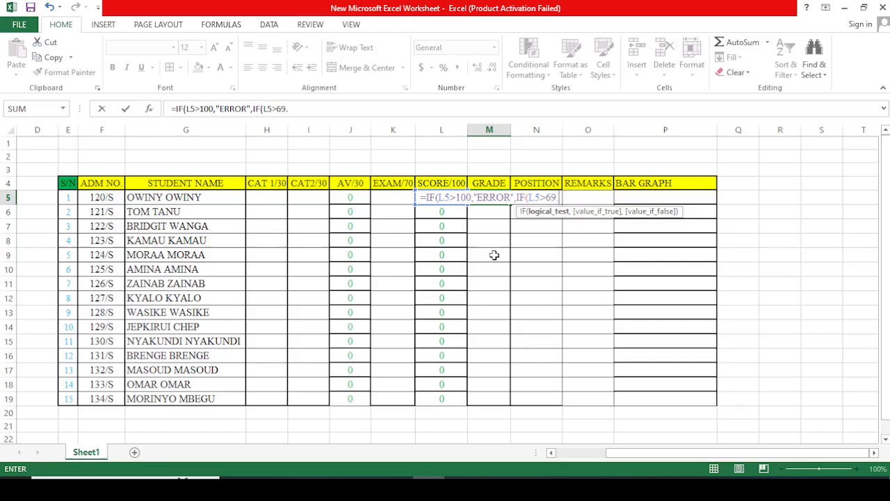
text(5)
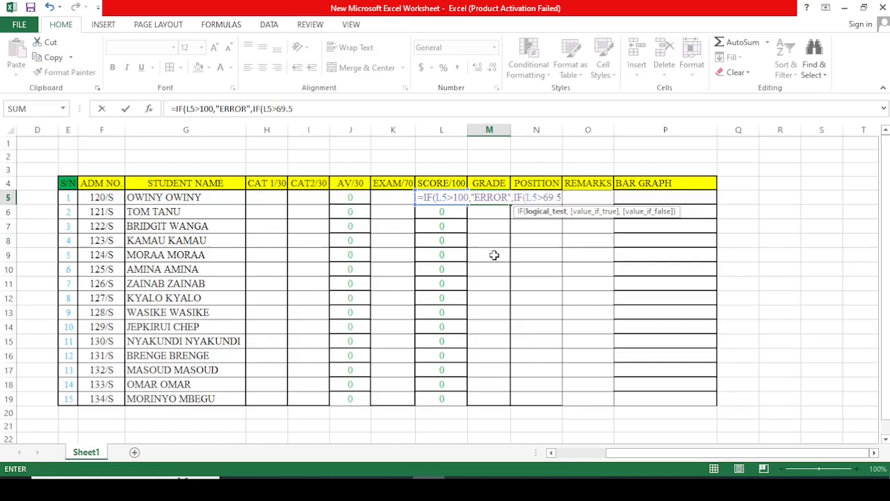
text(,)
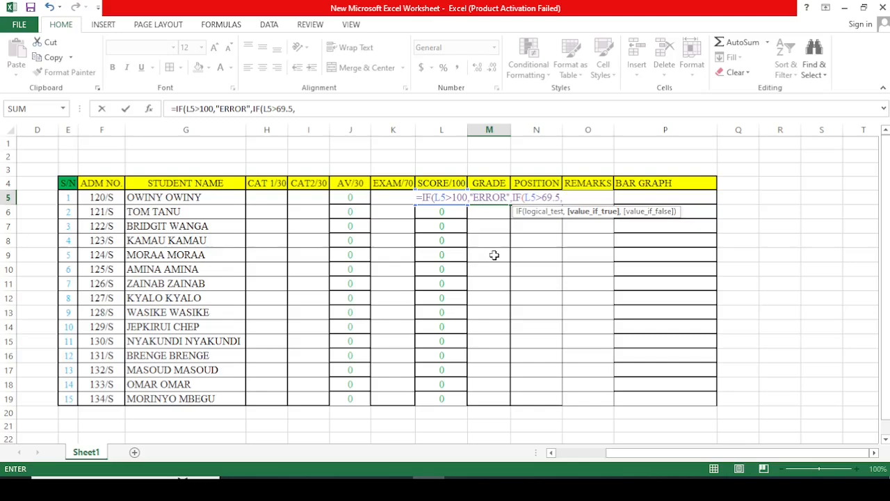
text(")
Step: Add the nested condition IF(L5>69.5,"A", to the M5 formula for the A grade
text(A)
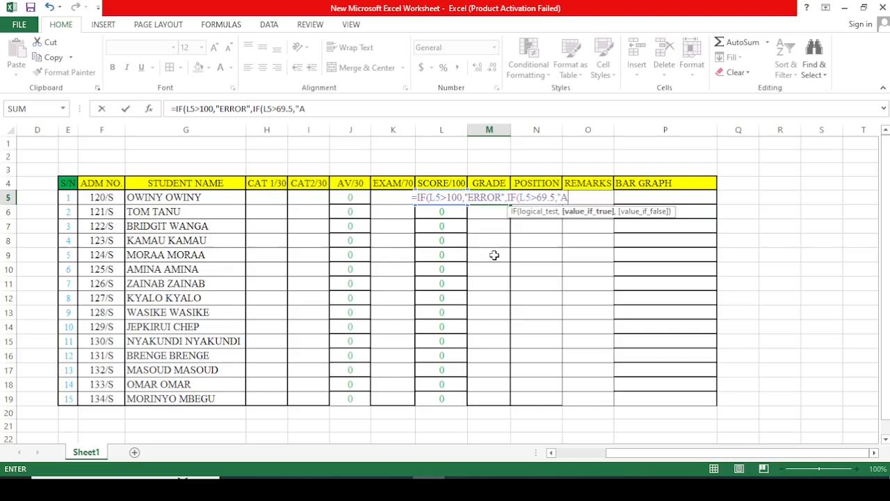
text(")
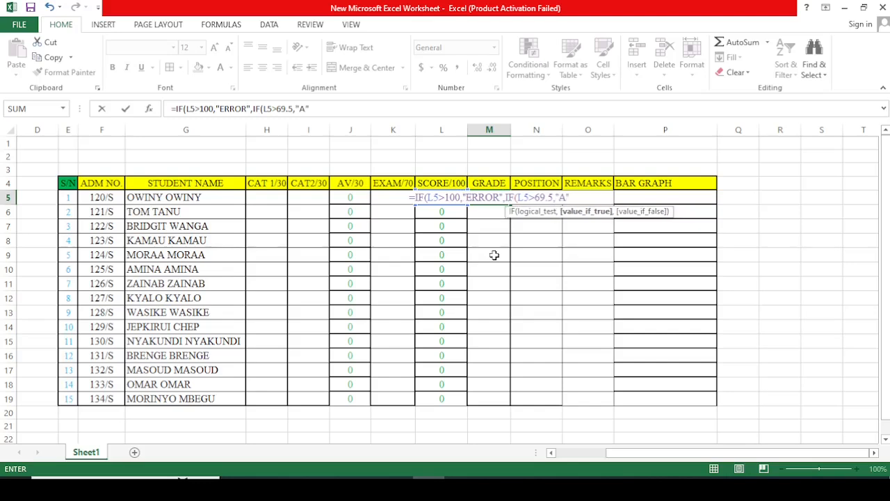
text(,)
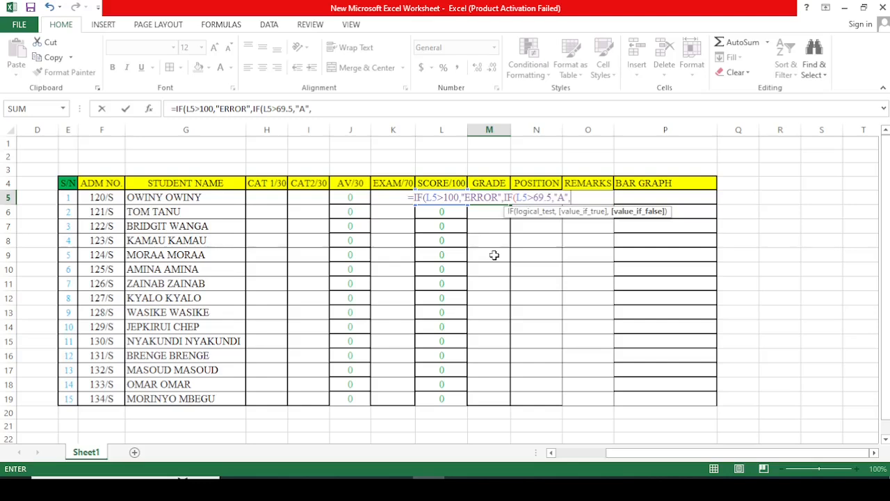
text(IF)
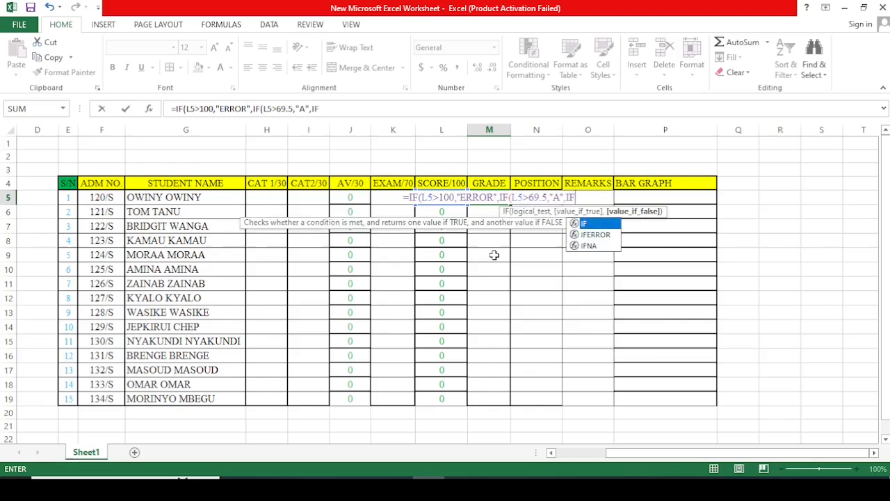
text((L)
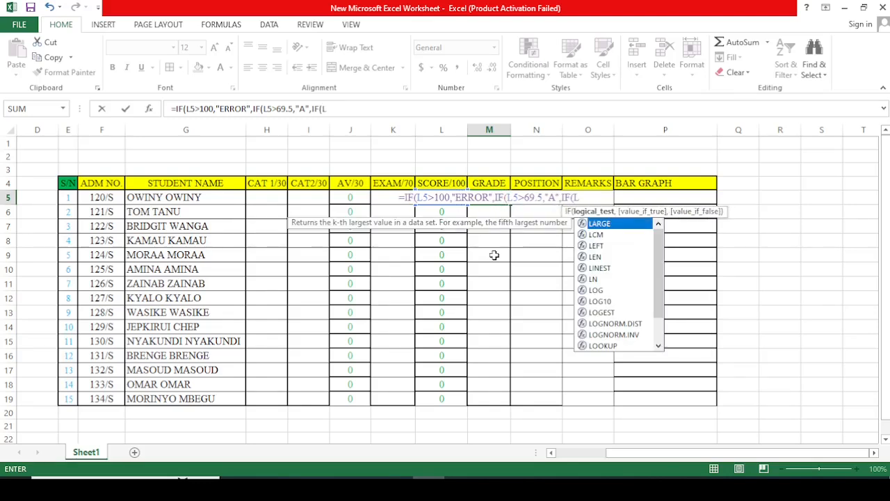
text(5)
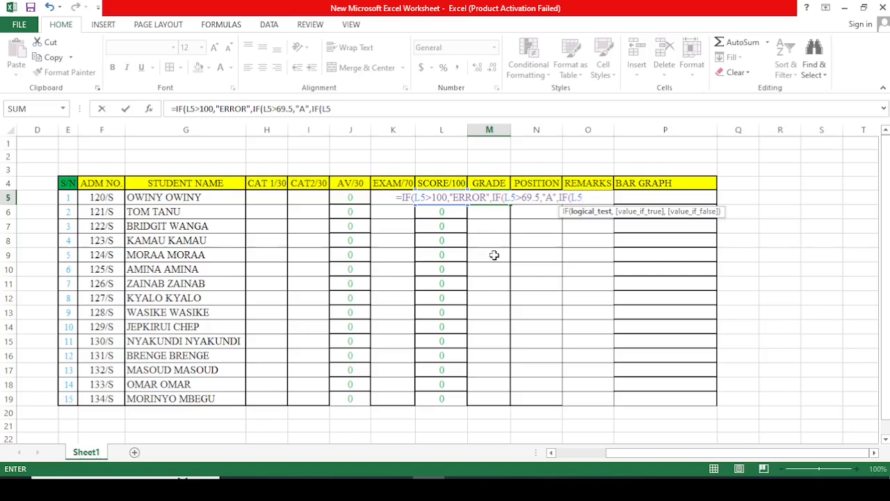
text(>)
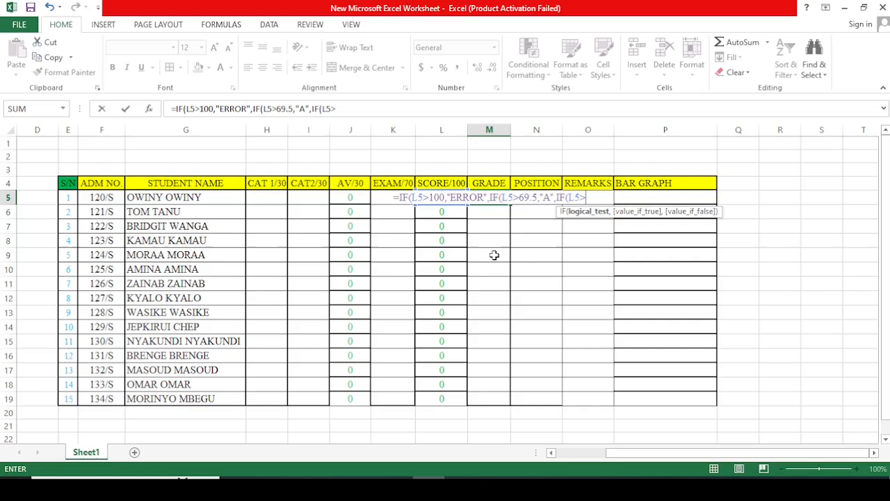
text(59.)
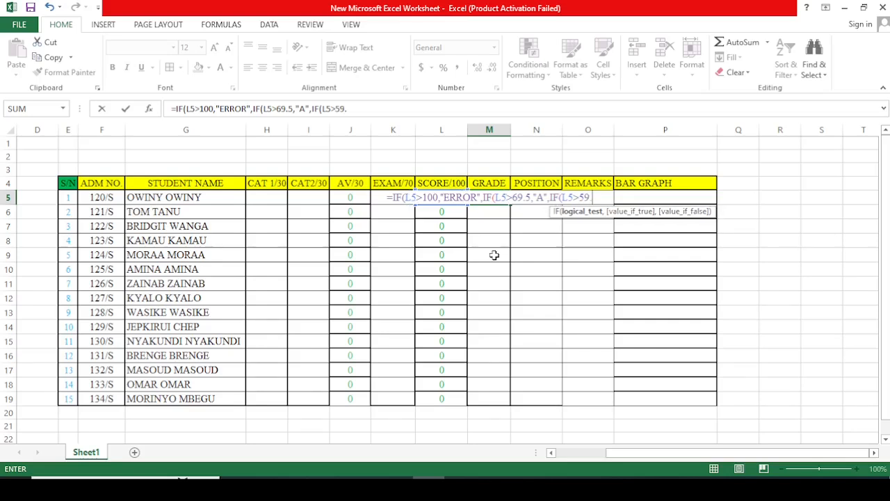
text(5,)
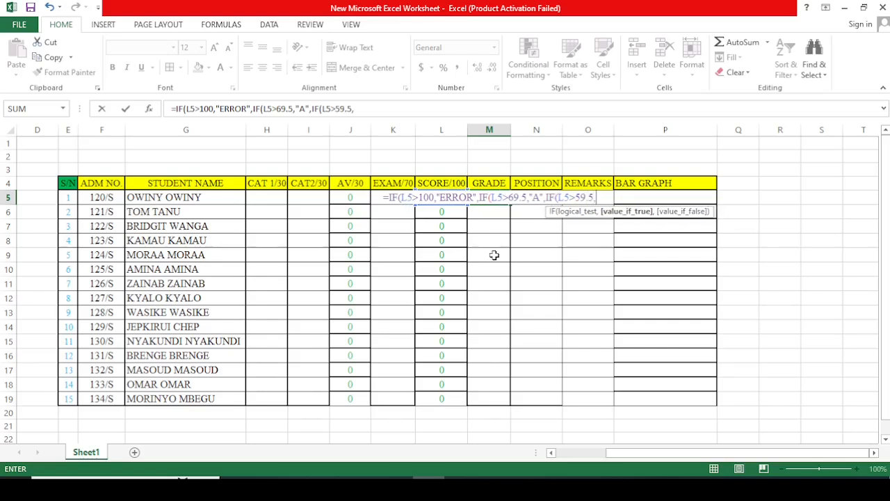
text(")
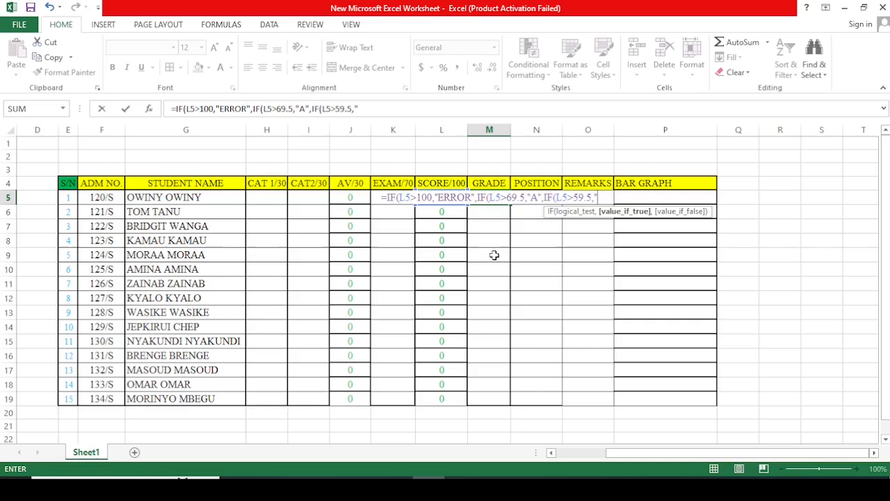
text(B)
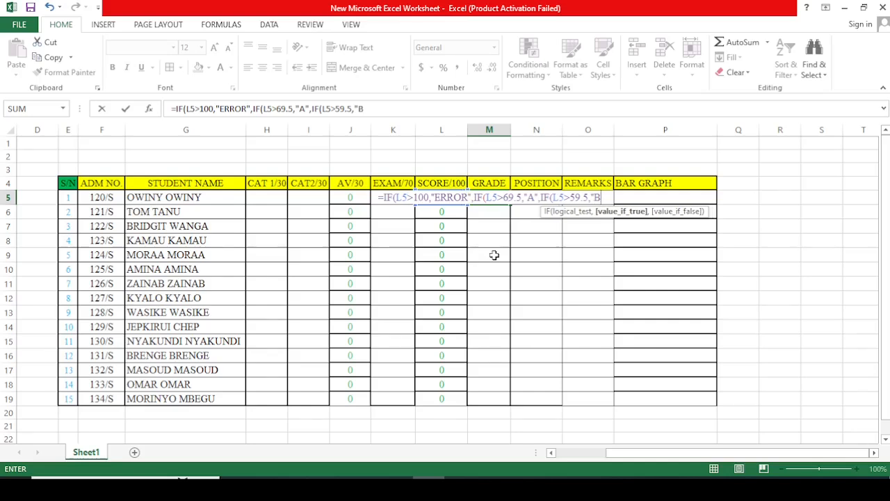
text(",)
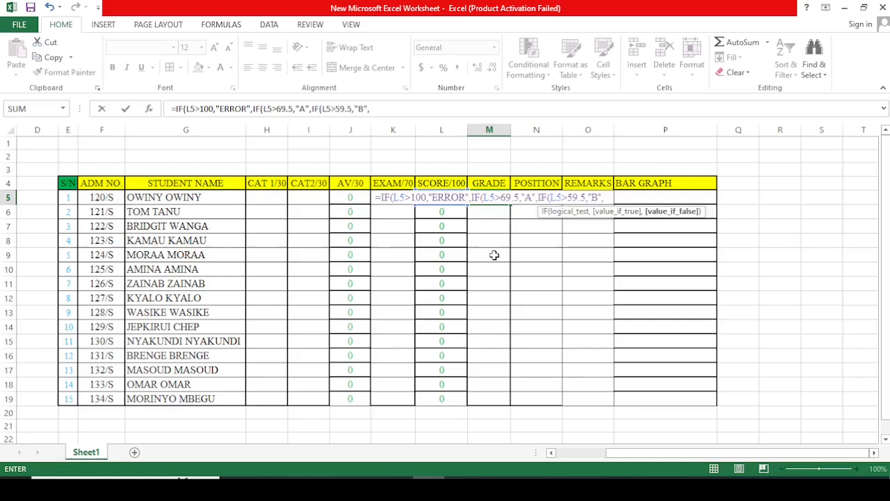
text(IF)
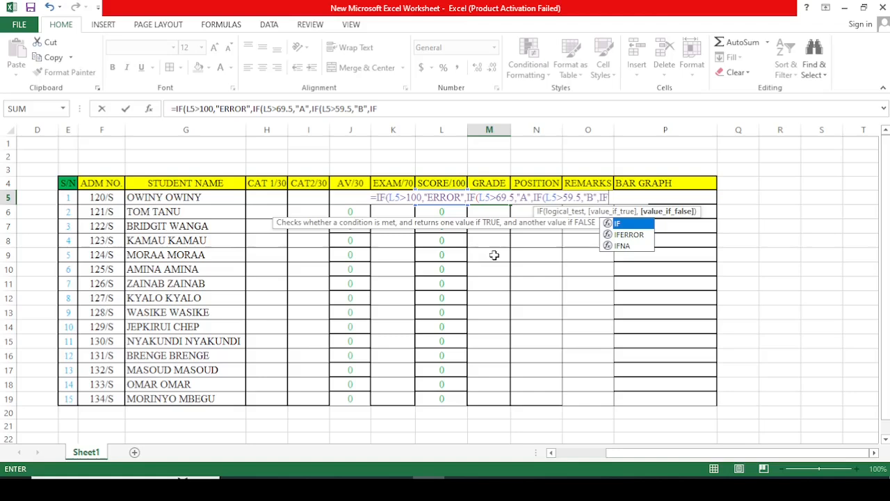
text((L)
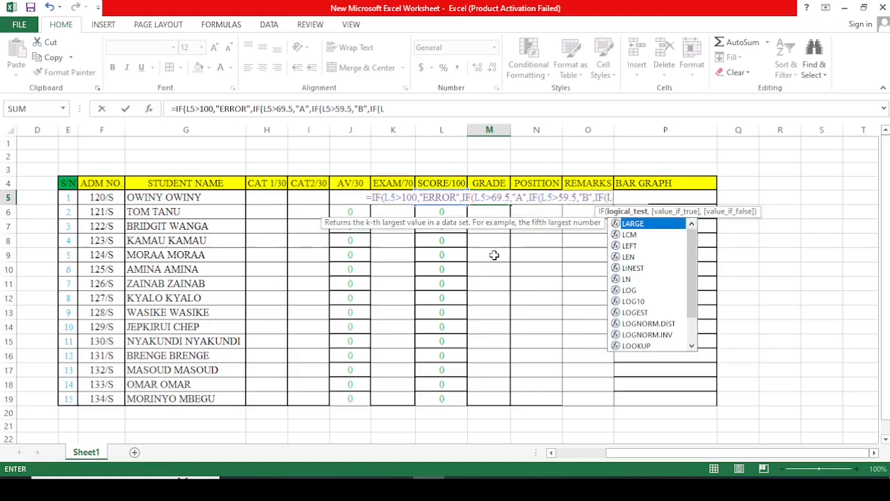
text(5)
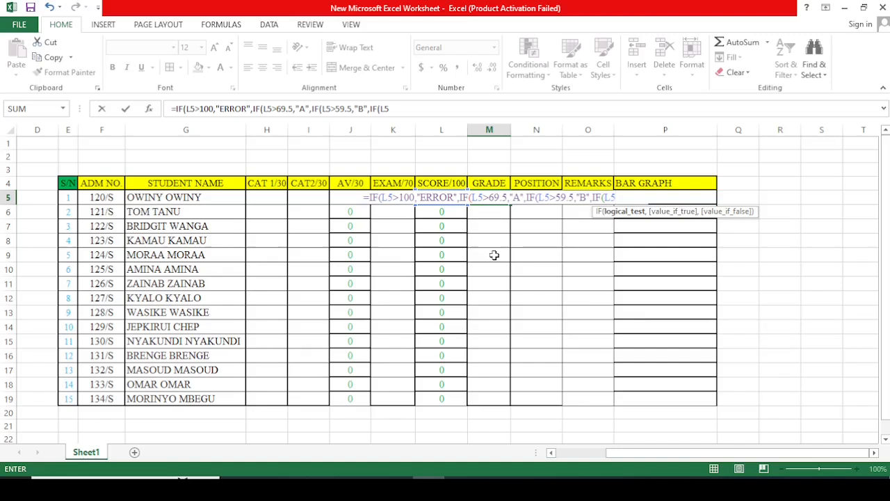
text(>)
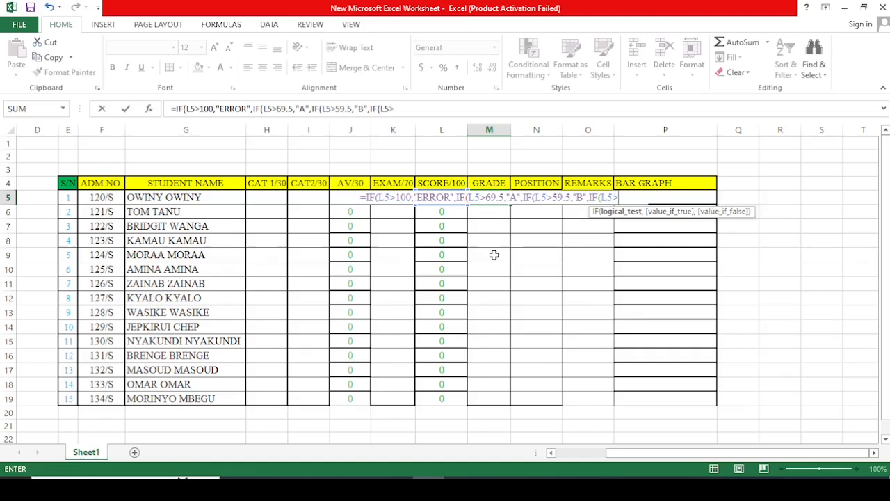
text(49.5)
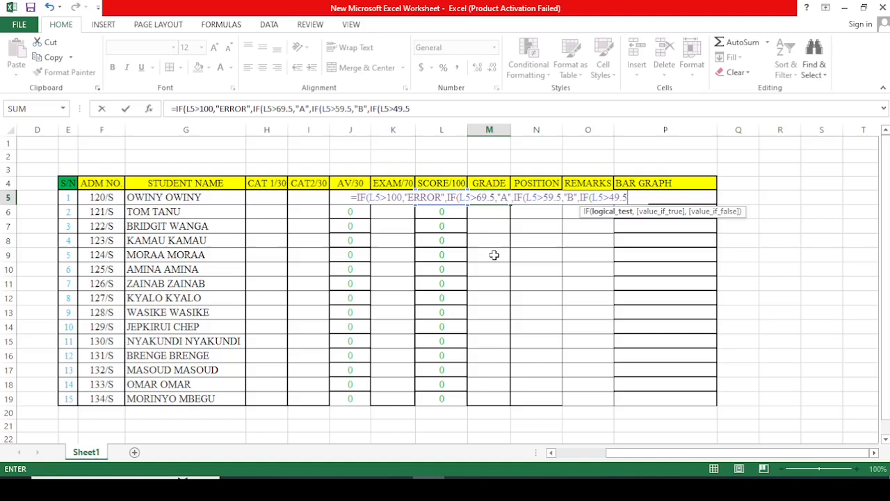
text(,)
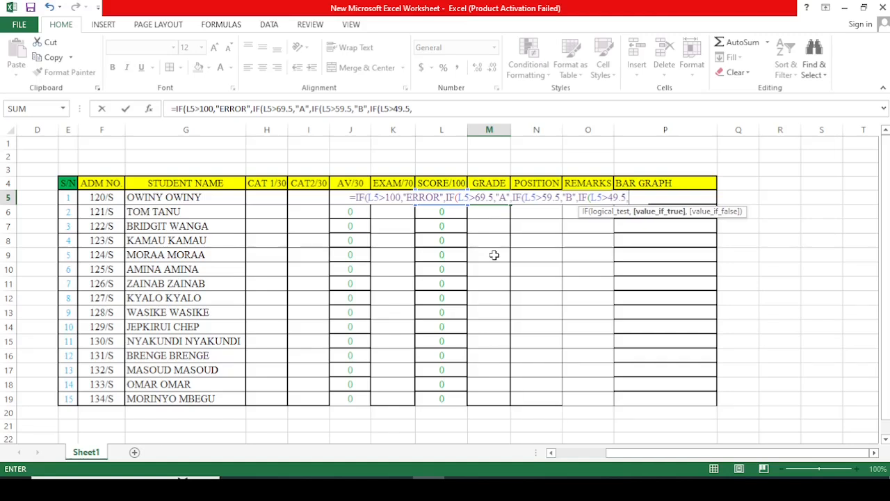
text(")
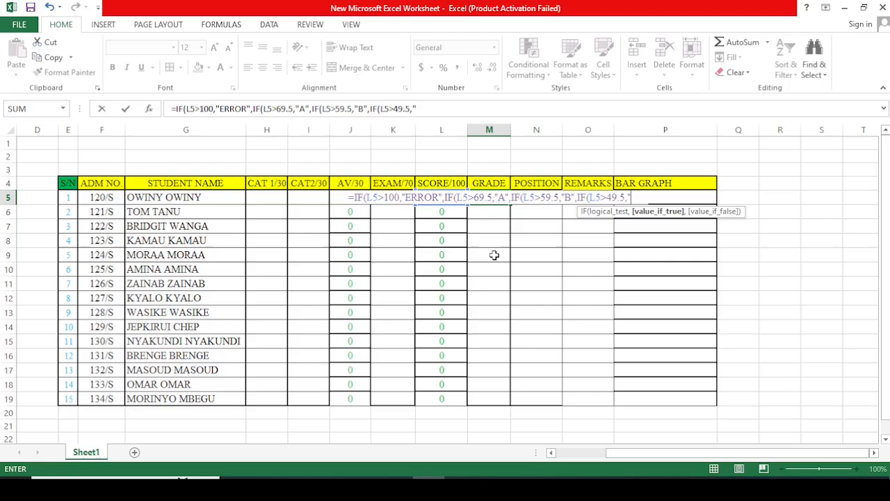
text(C)
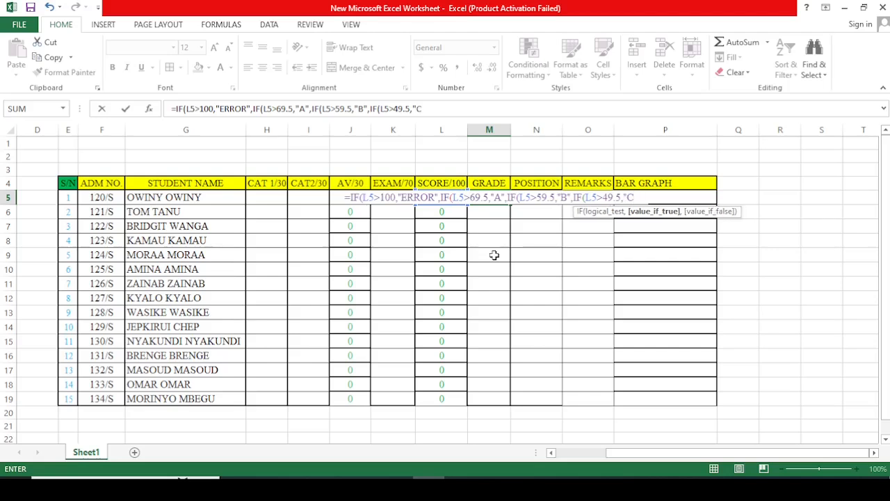
text(")
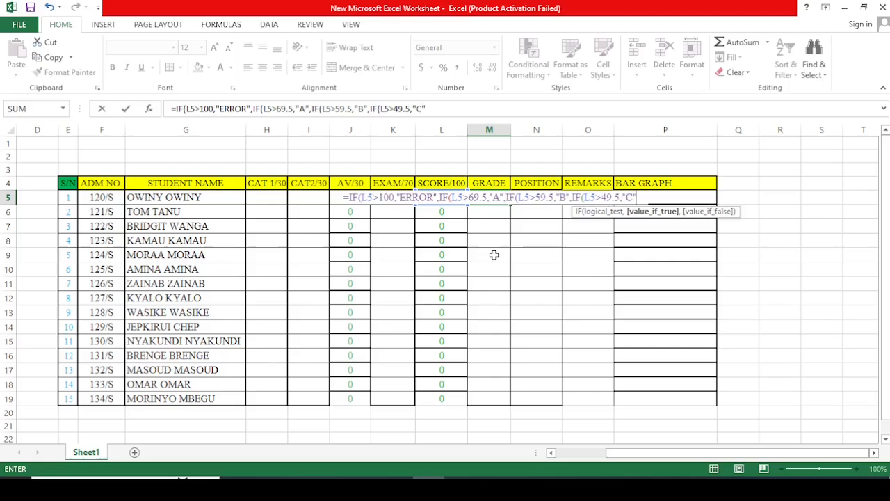
text(,IF)
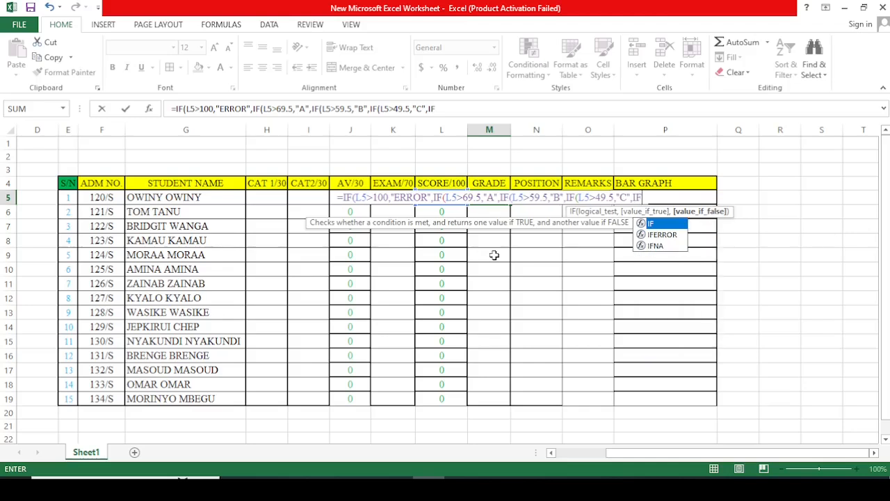
text(()
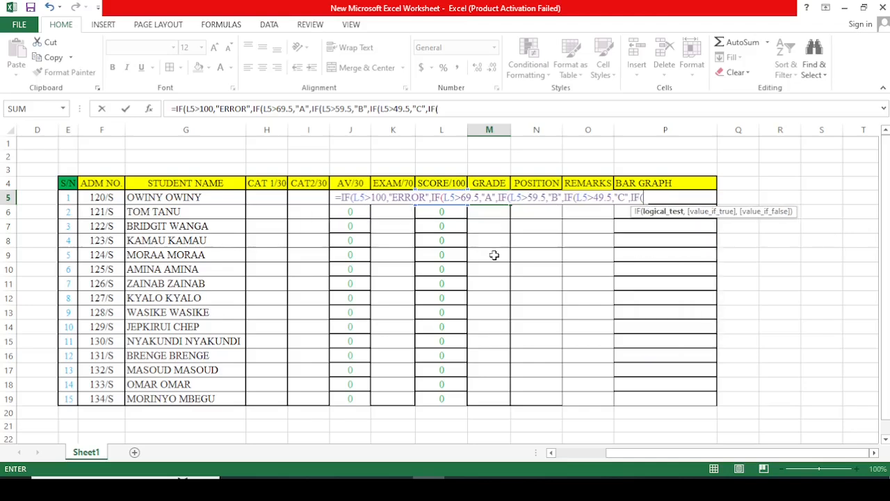
text(L5)
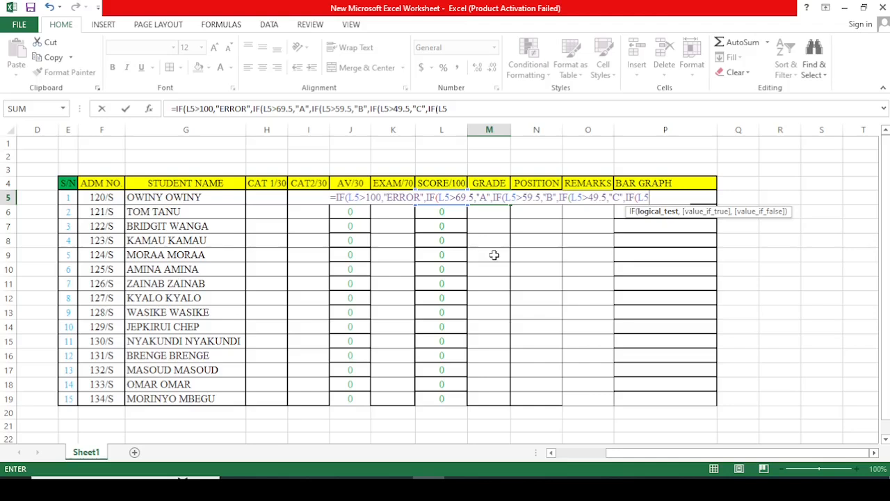
text(>)
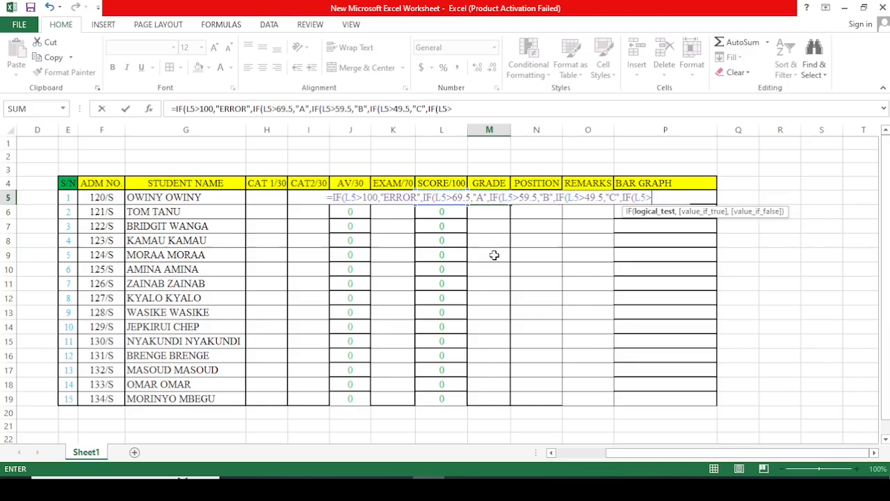
text(3)
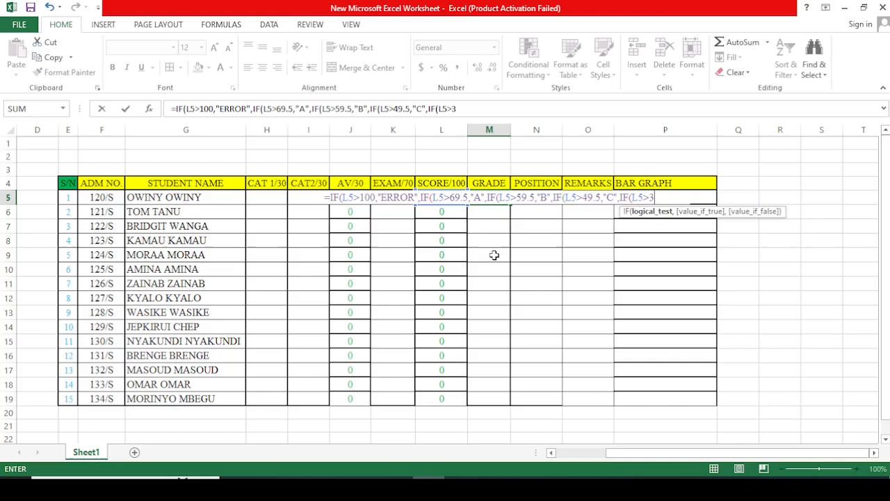
text(9.5)
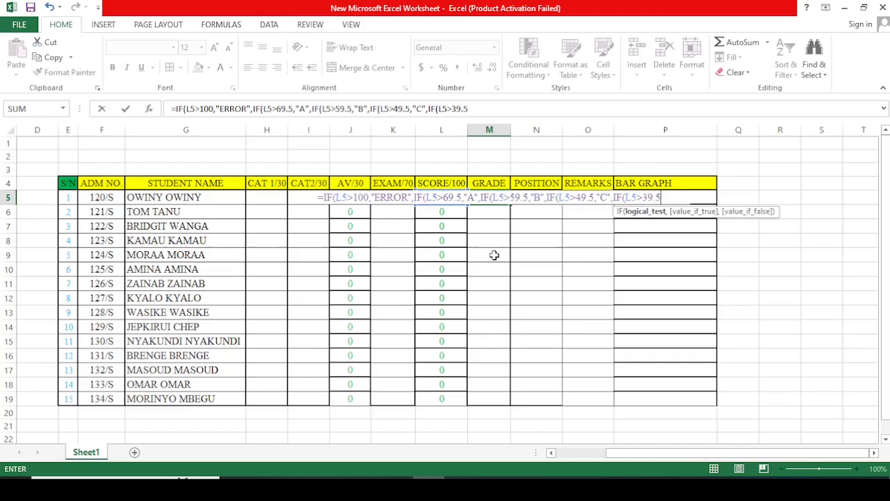
text(,)
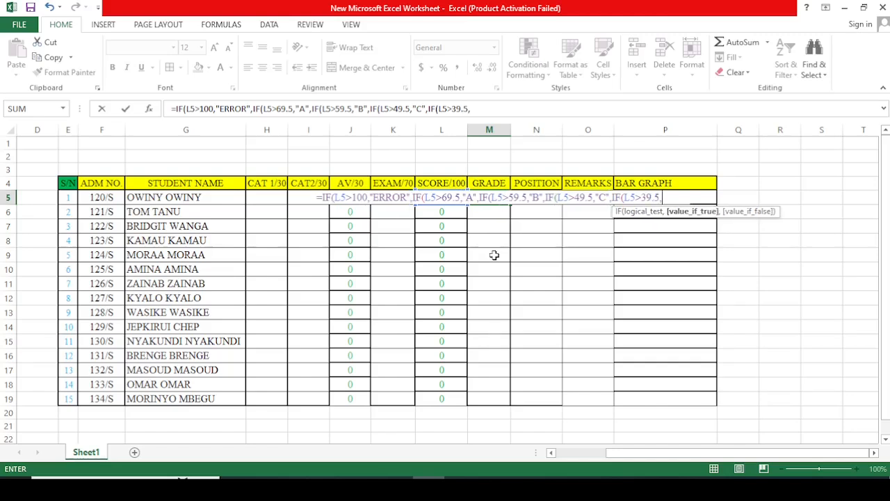
text(")
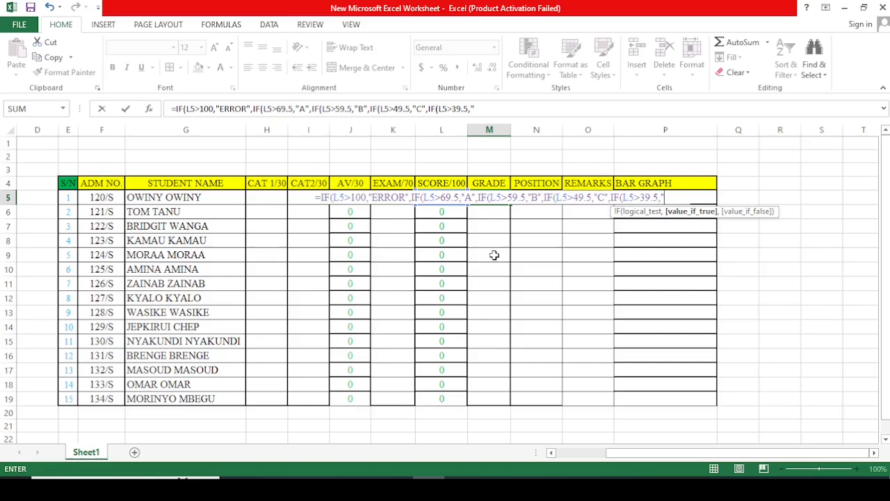
text(D)
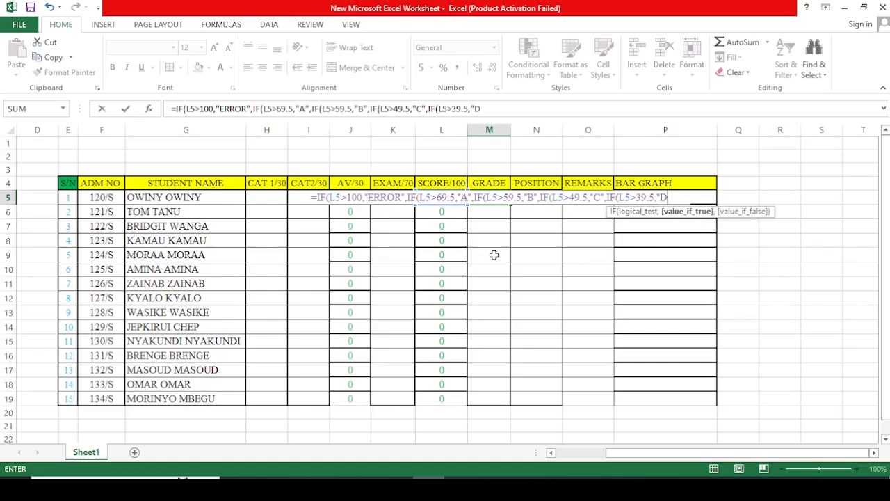
text(")
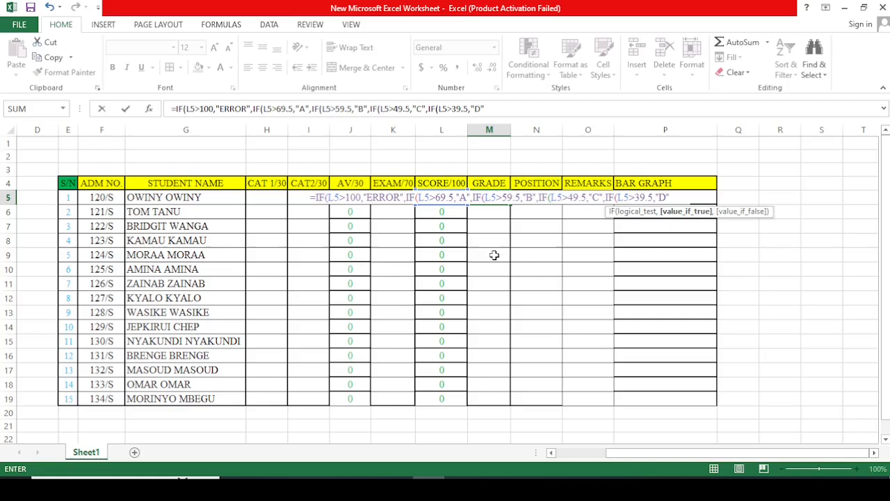
text(,)
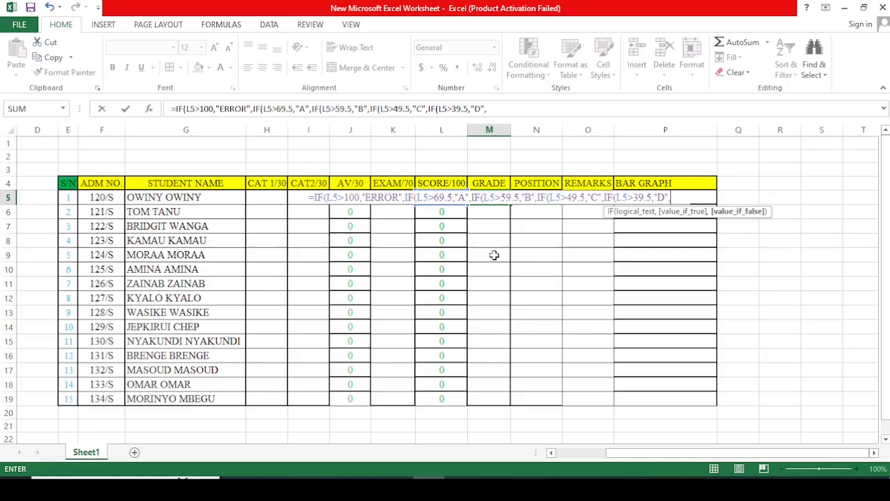
text(IF)
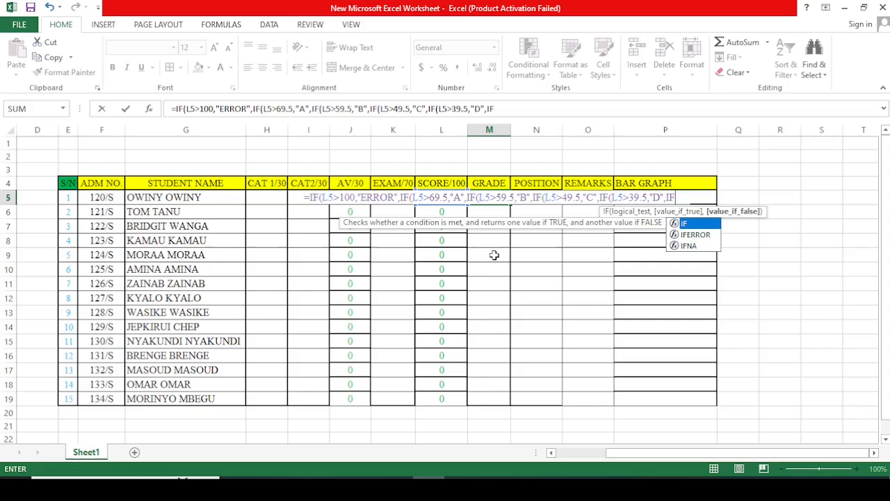
text(()
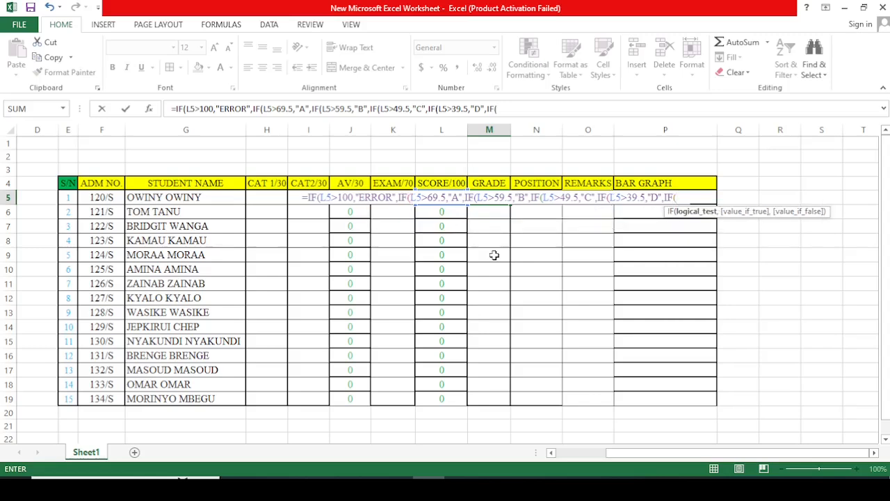
text(L)
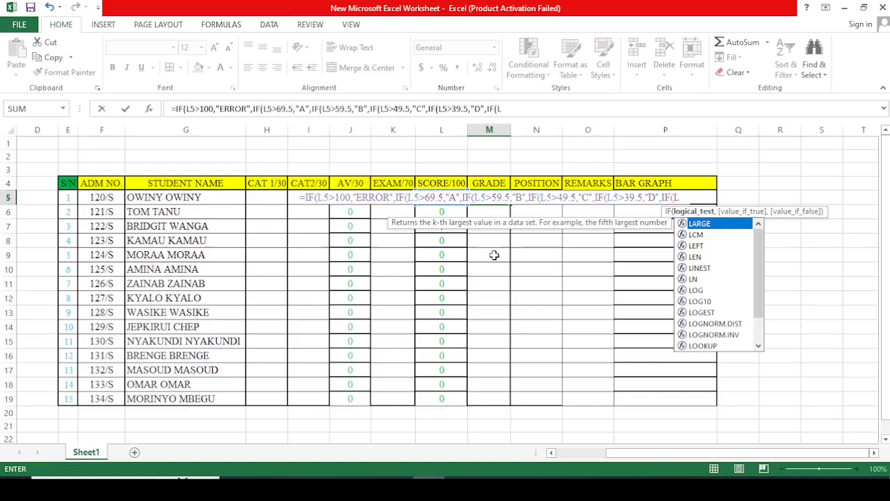
text(5)
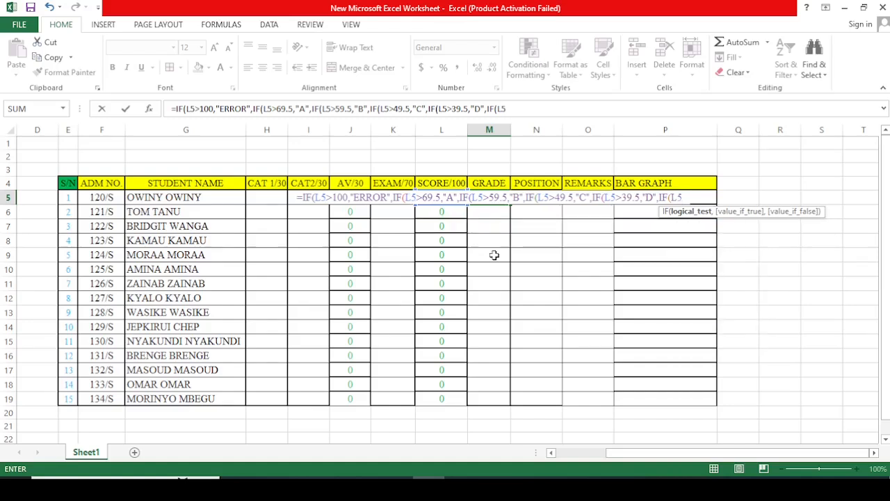
text(<)
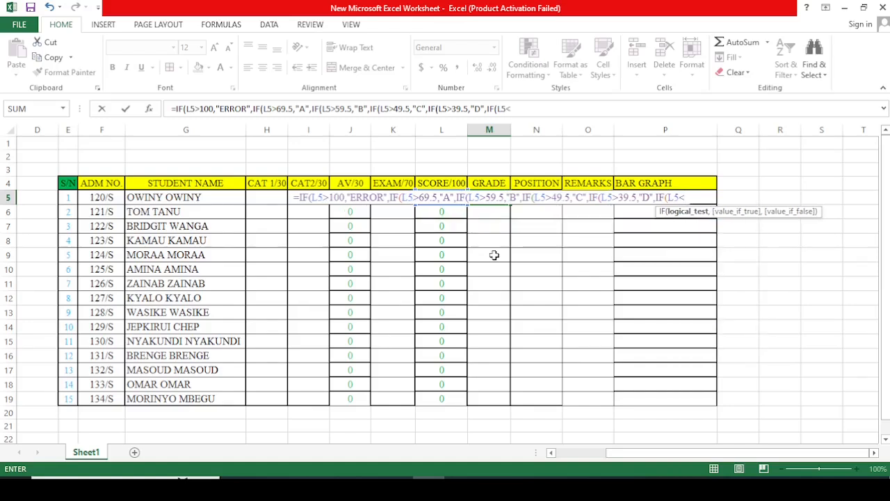
text(39.)
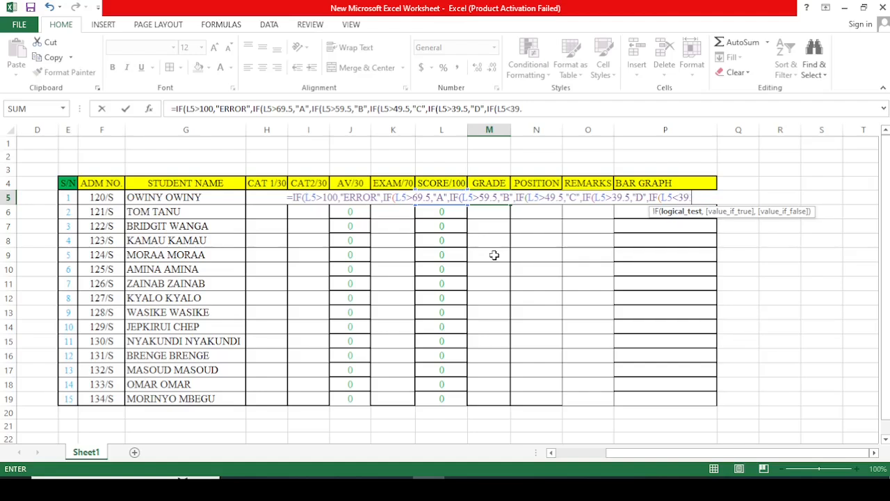
text(5)
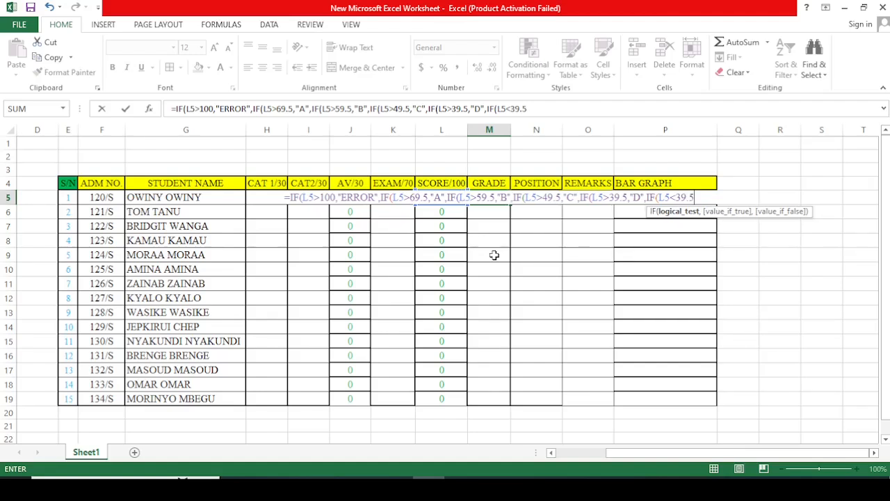
text(,)
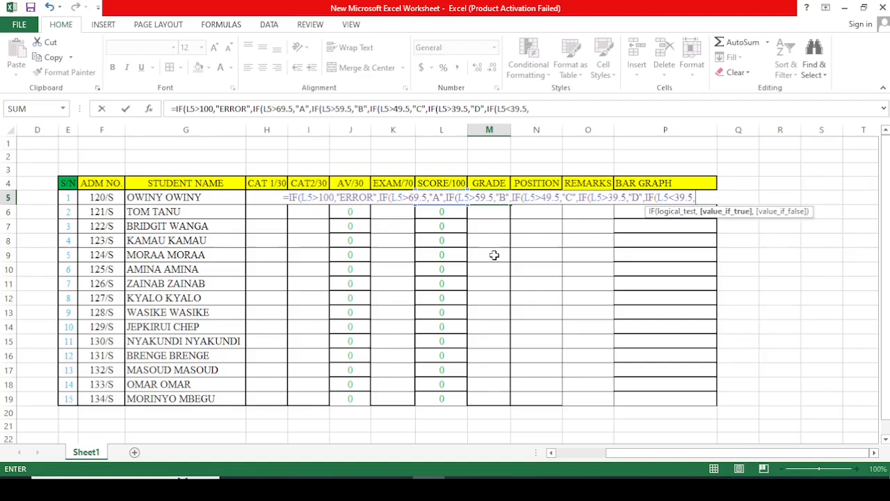
text(")
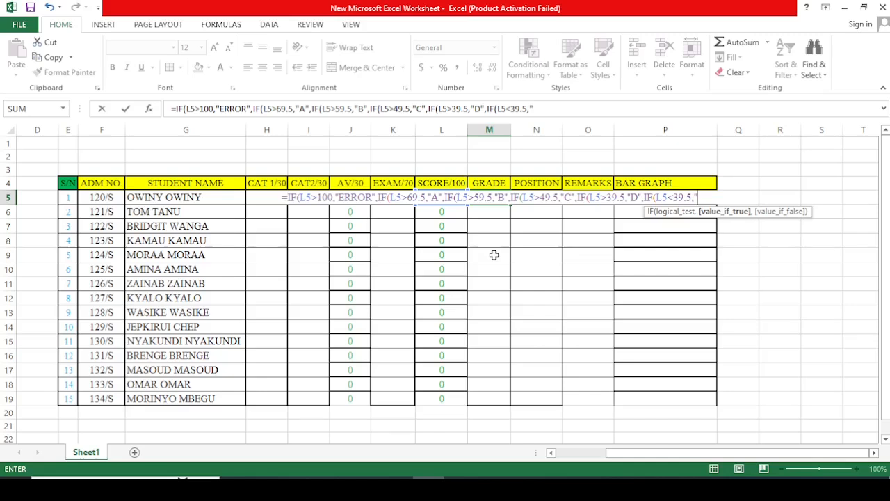
text(E)
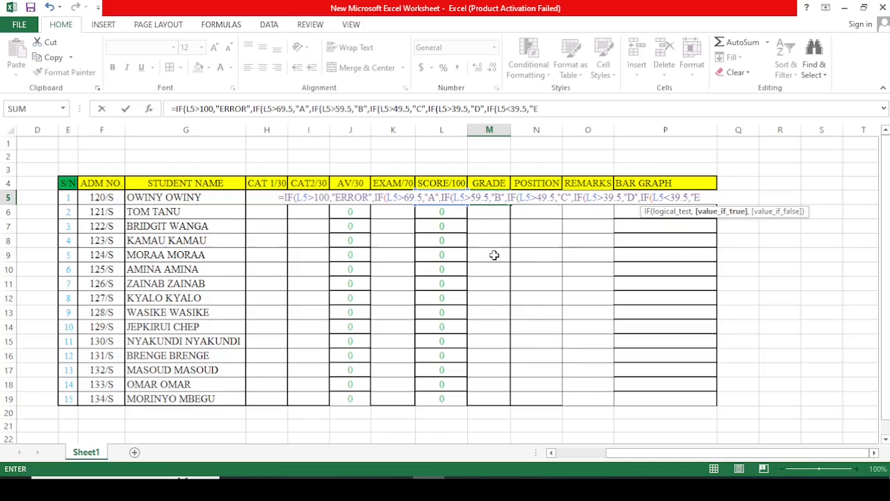
text(")
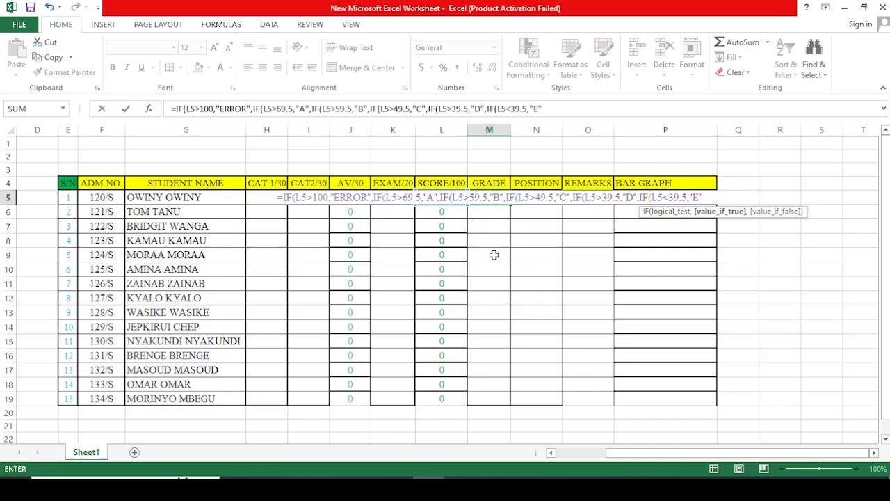
text()))
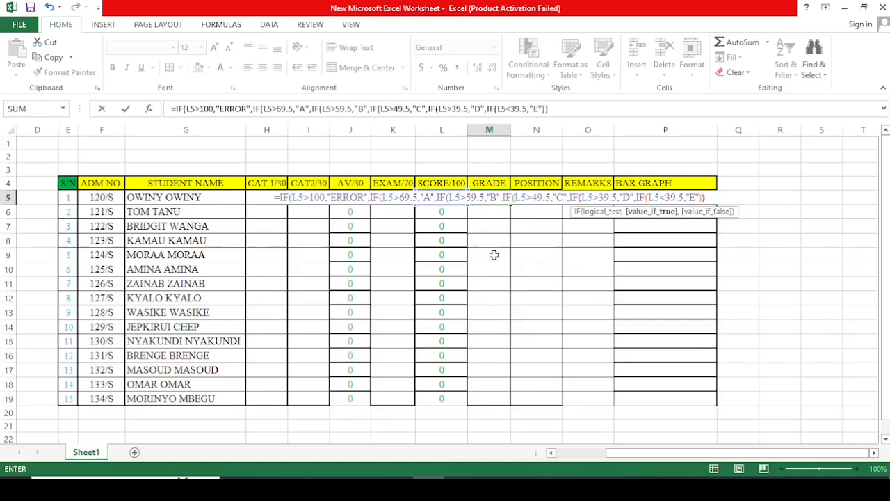
text())))
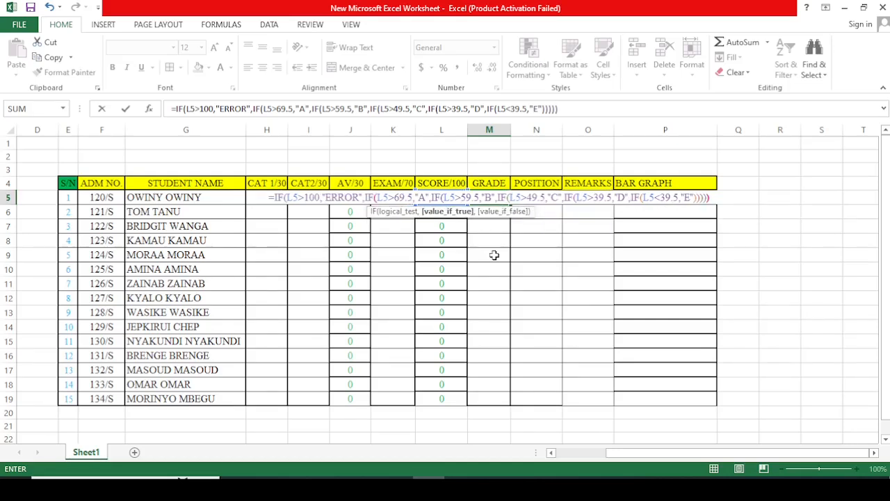
text()))
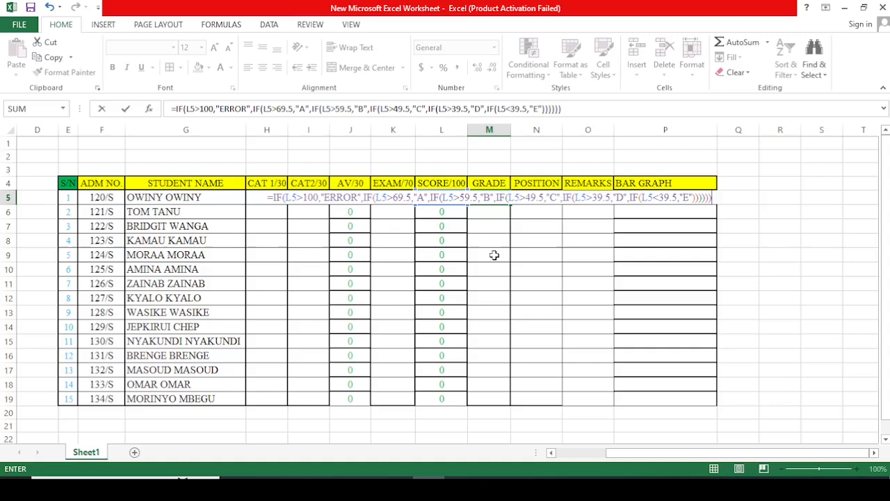
Step: Close all six nested IFs with closing parentheses and enter the finished grade formula in M5
key(Return)
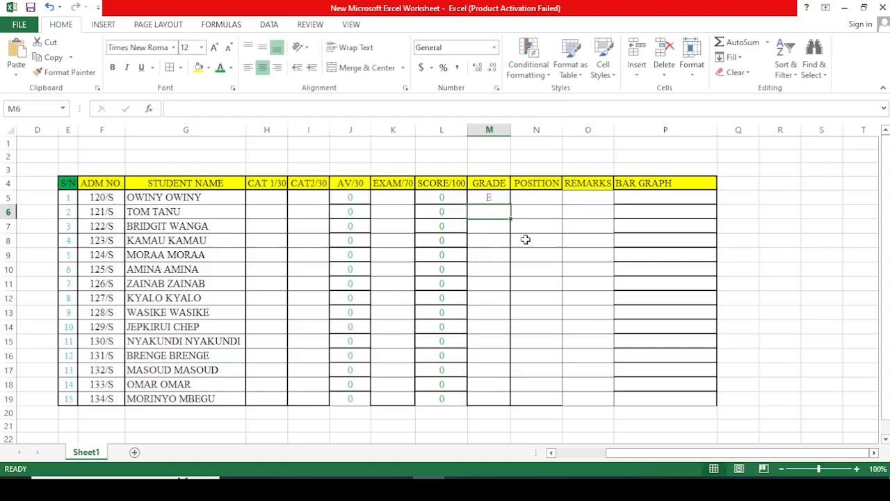
Step: Fill the grade formula from M5 down the GRADE column through M19
click(524, 239)
click(490, 199)
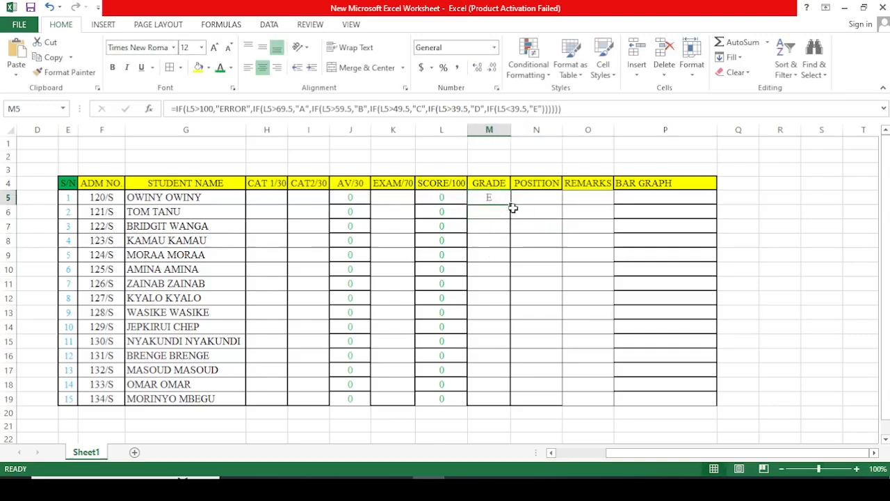
drag(512, 206, 508, 400)
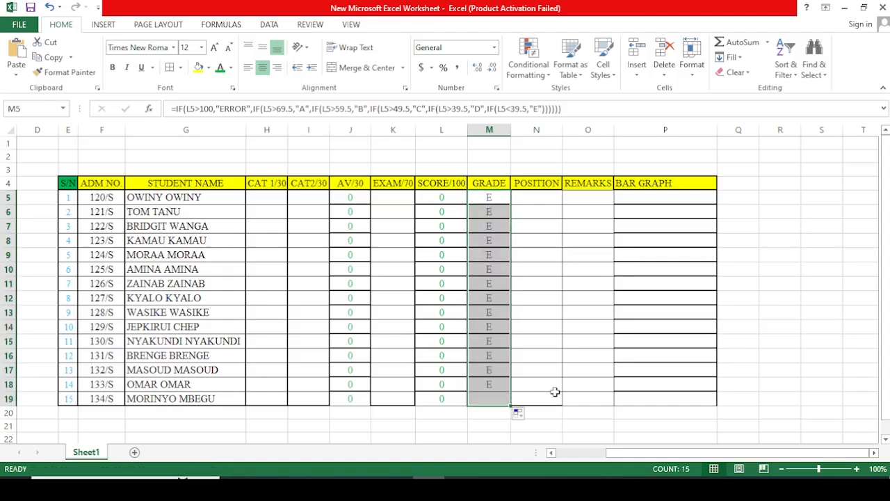
click(745, 329)
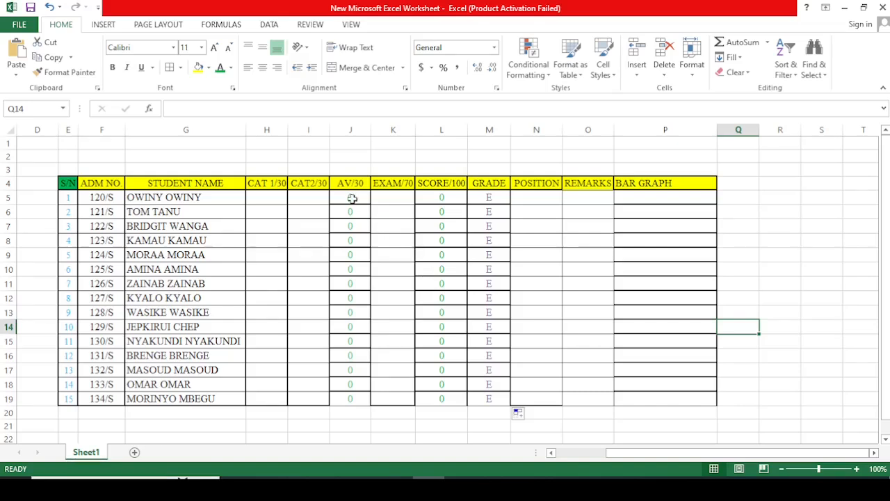
Step: Put a thick box border around the AV/30 cells J5:J19
drag(352, 197, 353, 396)
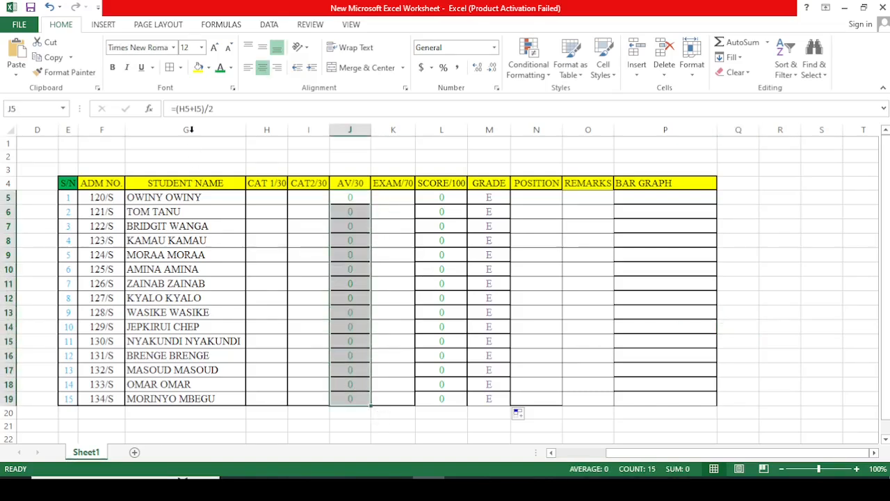
click(181, 69)
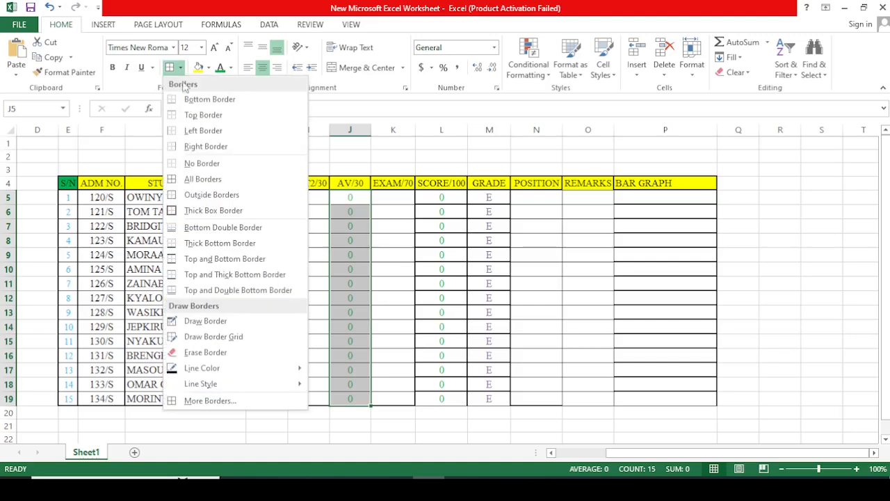
click(193, 210)
Step: Give the SCORE/100 cells L5:L19 all borders plus a thick box border around the range
drag(441, 198, 449, 395)
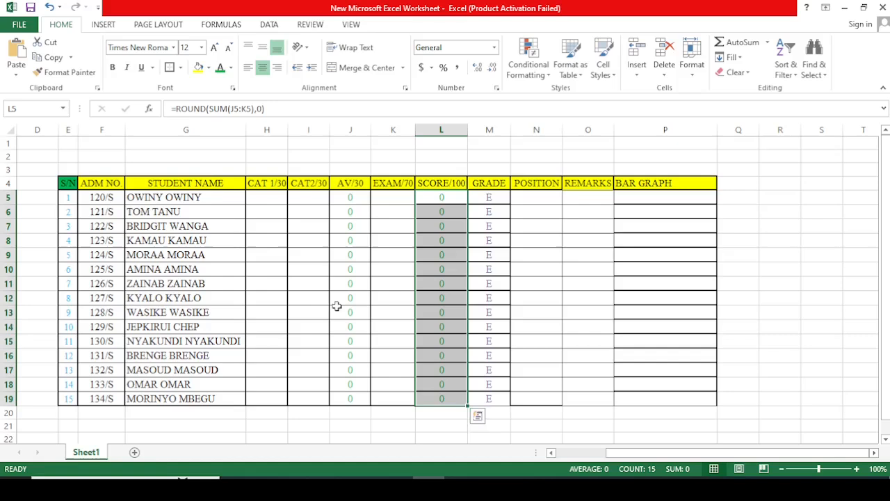
click(181, 68)
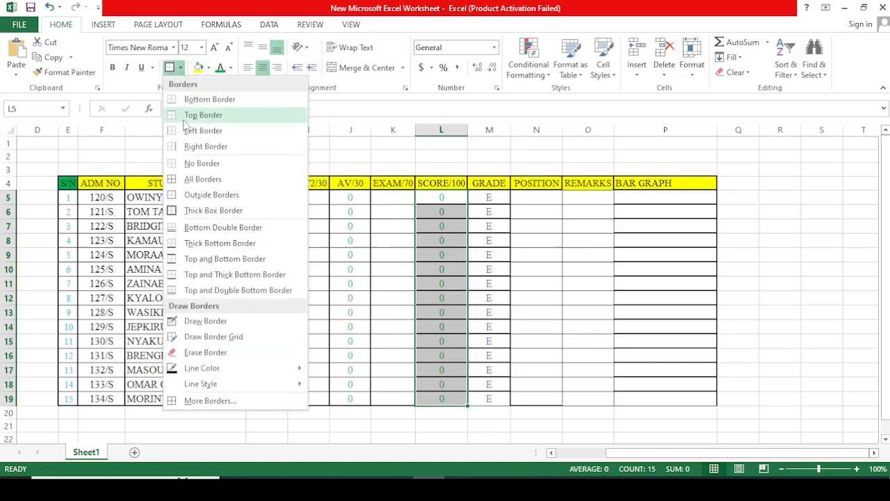
click(191, 181)
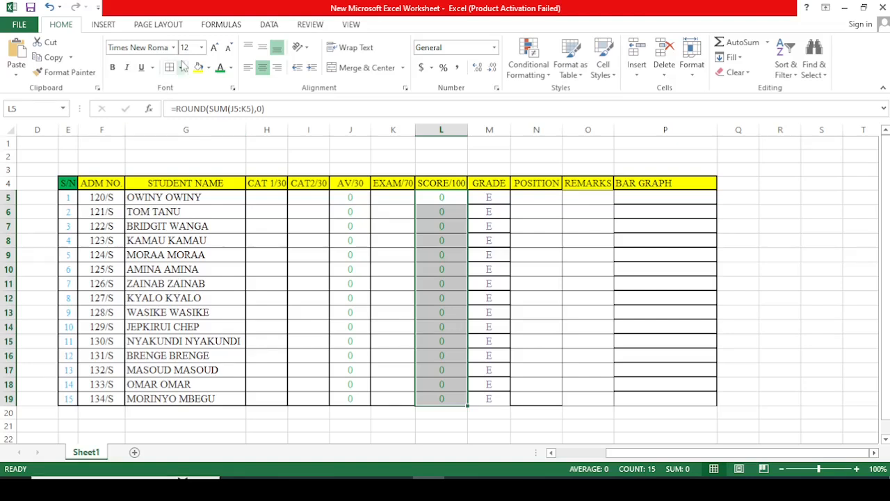
click(181, 67)
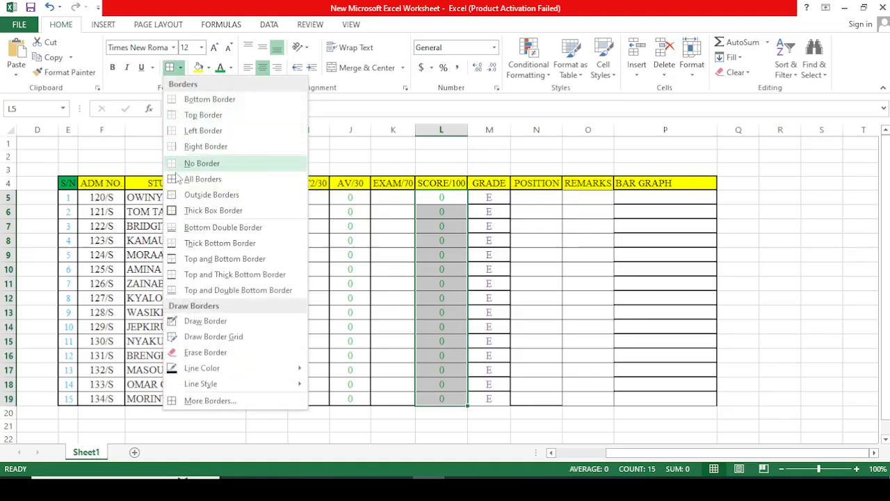
click(179, 211)
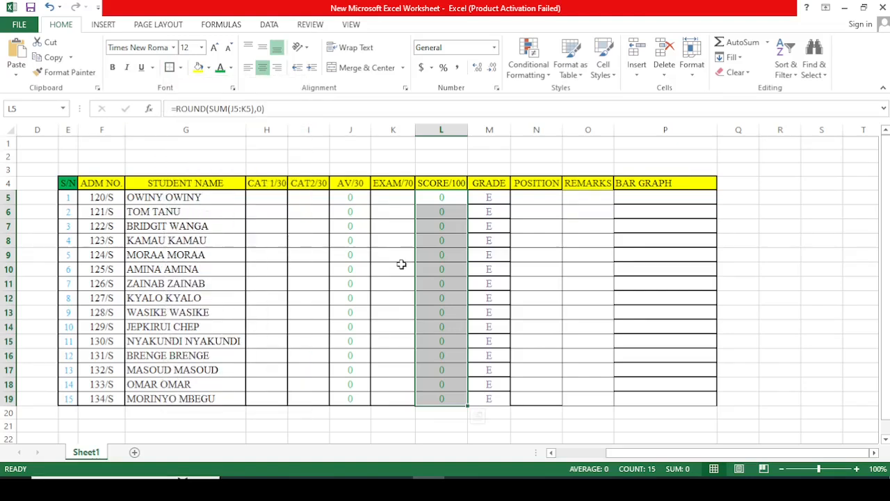
click(533, 279)
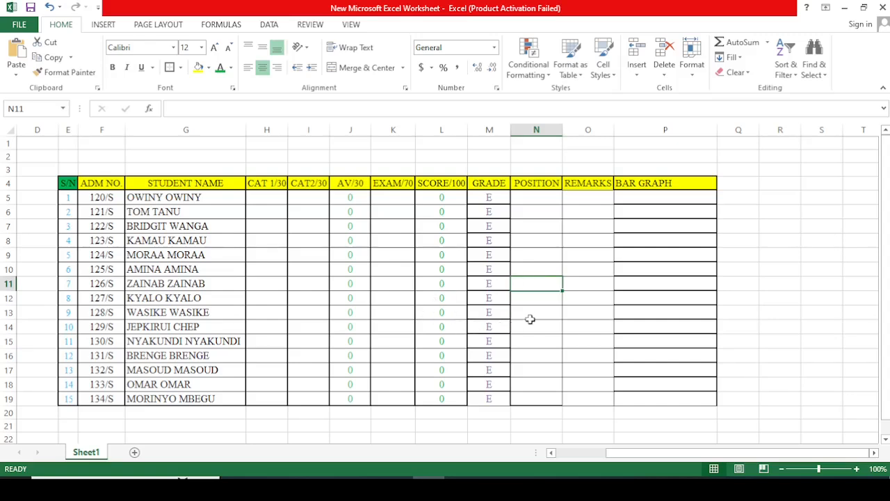
Step: Give the GRADE cells M5:M19 all borders plus a thick box border around the range
drag(490, 202, 487, 400)
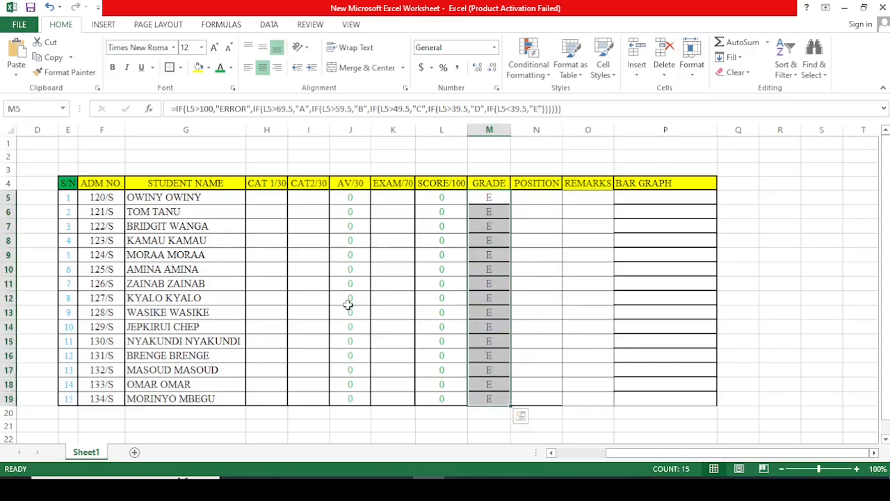
click(181, 68)
click(184, 178)
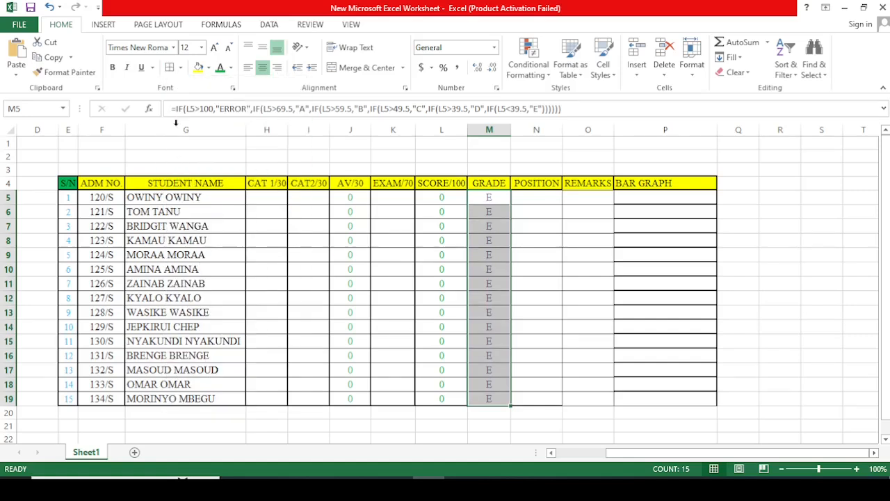
click(181, 67)
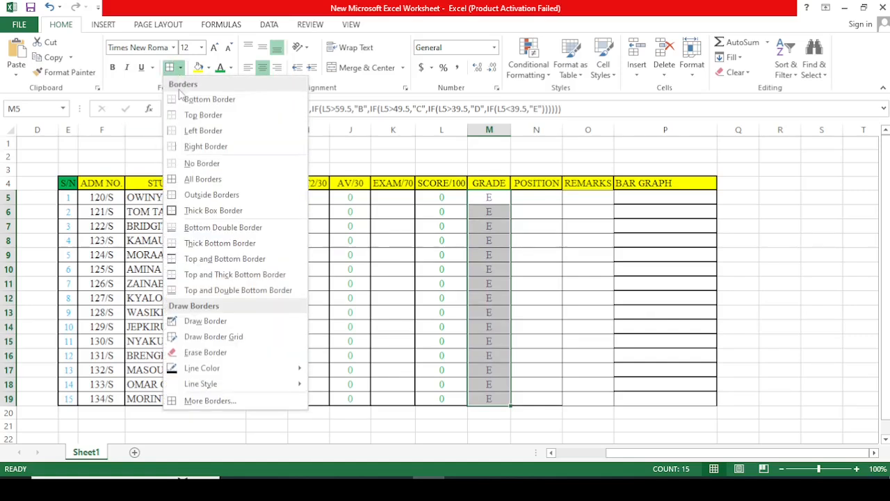
click(182, 210)
click(535, 289)
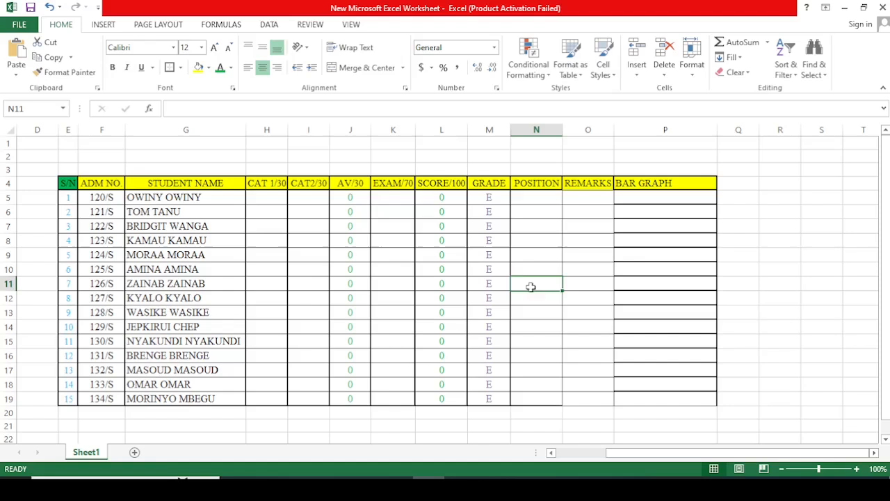
click(611, 311)
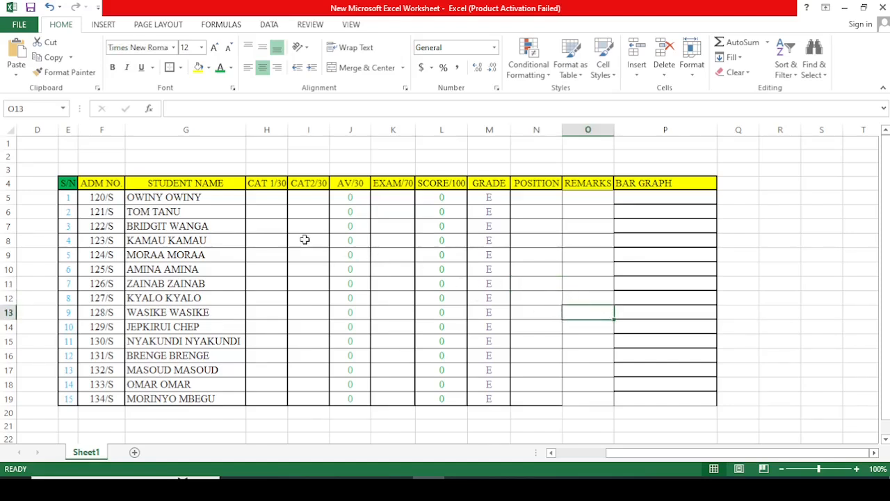
Step: Enter the CAT 1 marks 20, 27 and 25 for the first three students in H5:H7
click(268, 202)
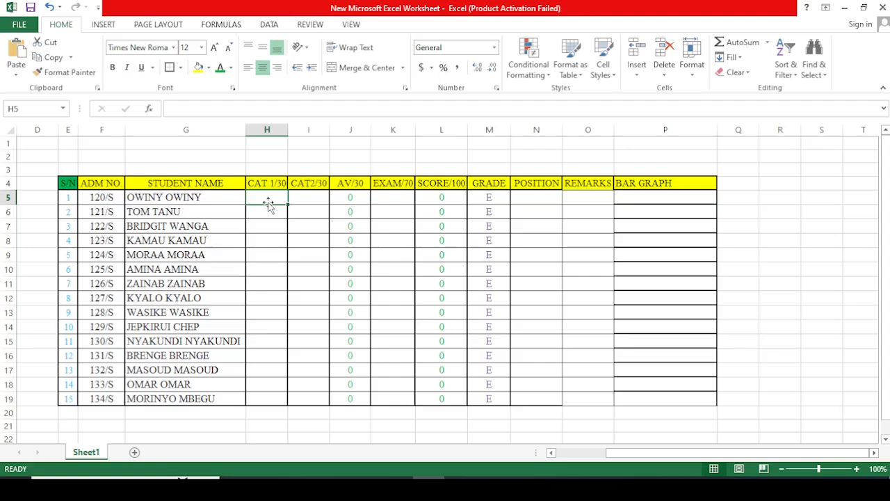
text(20)
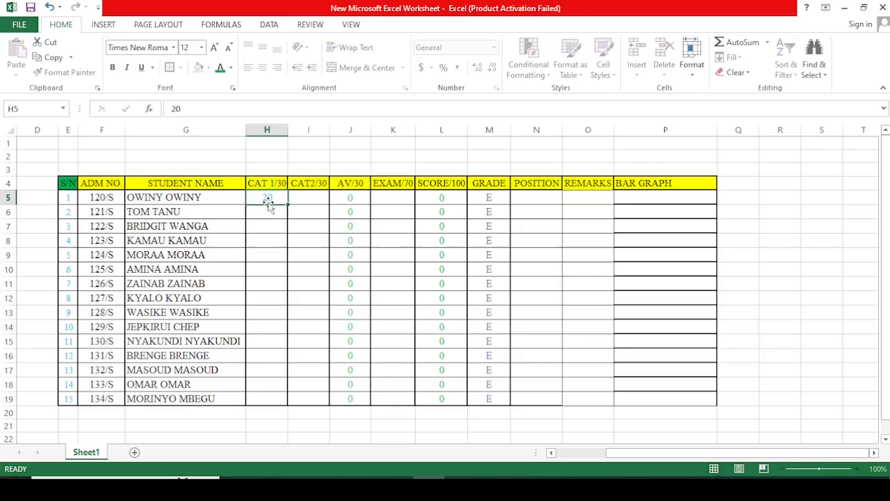
key(Return)
text(27)
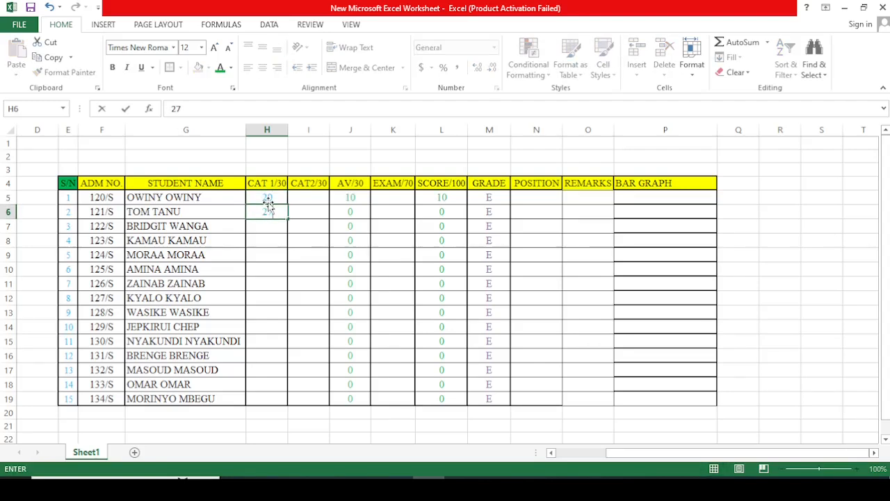
key(Return)
text(25)
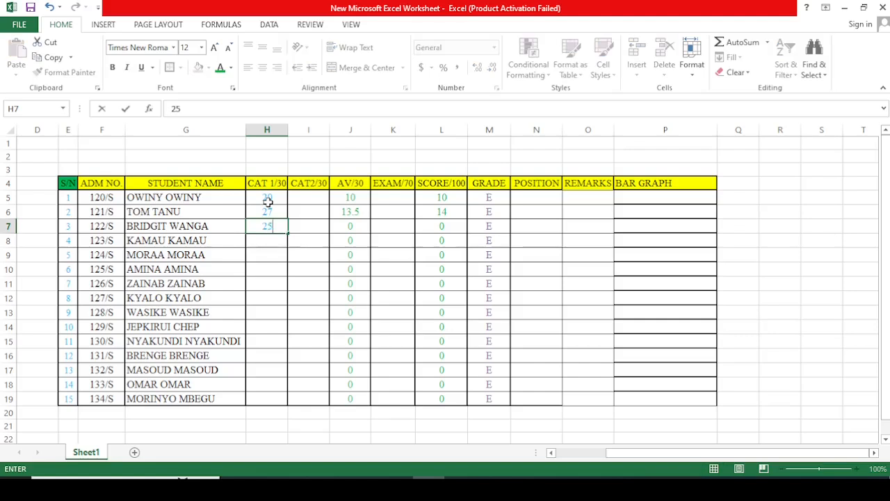
key(Return)
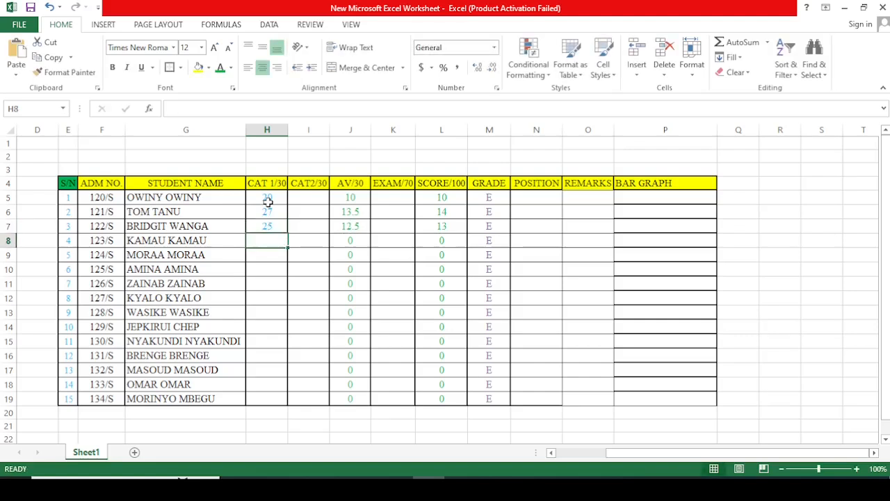
text(25)
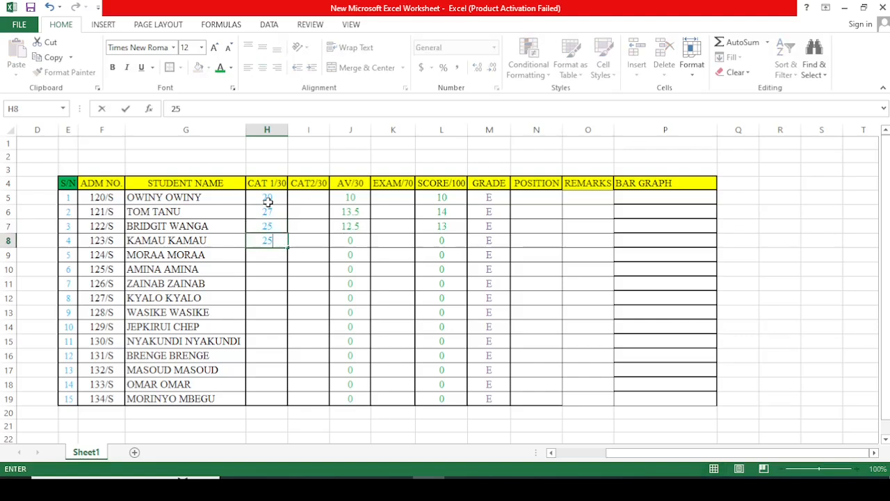
key(BackSpace)
key(BackSpace)
text(25)
key(BackSpace)
key(BackSpace)
Step: Enter the CAT 1 marks 15, 19, 18 and 17 in H8:H11
text(15)
key(Return)
text(19)
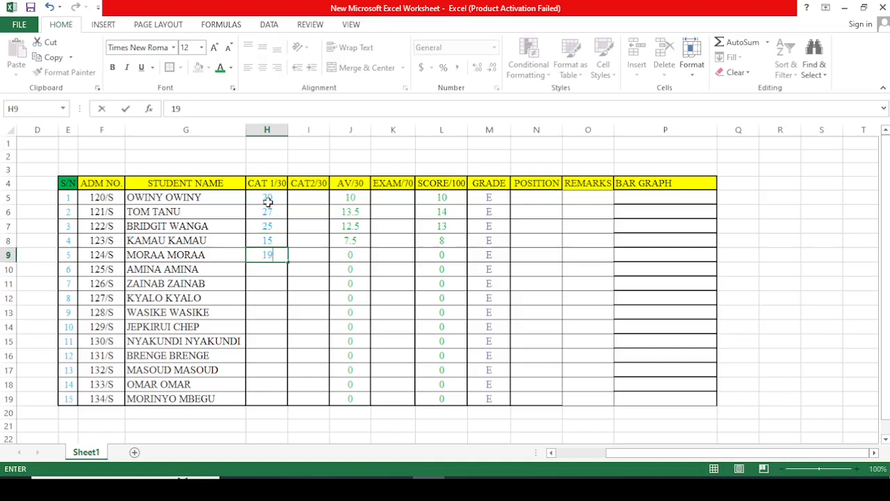
key(Return)
text(18)
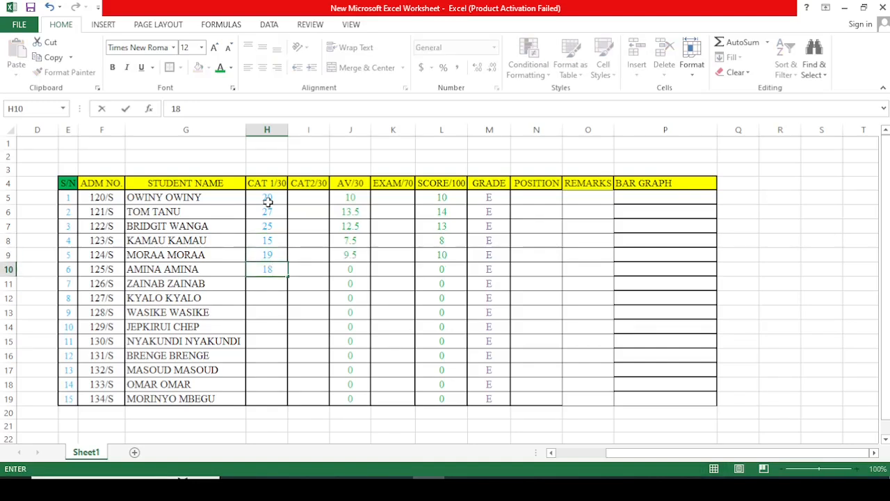
key(Return)
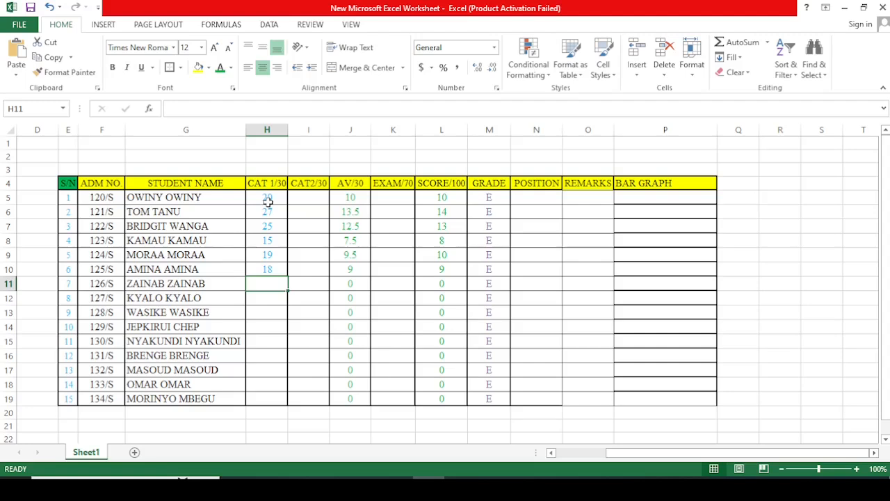
text(17)
key(Return)
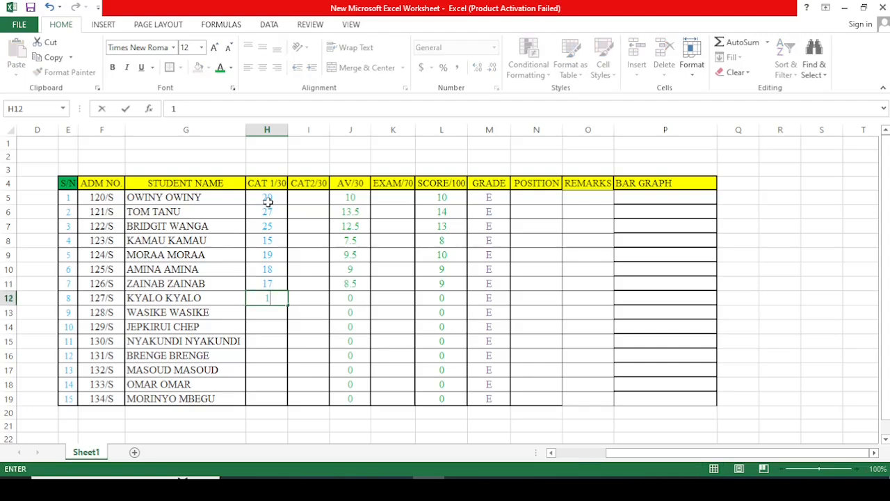
Step: Enter the CAT 1 marks 13, 12, 20 and 27 in H12:H15
text(13)
key(Return)
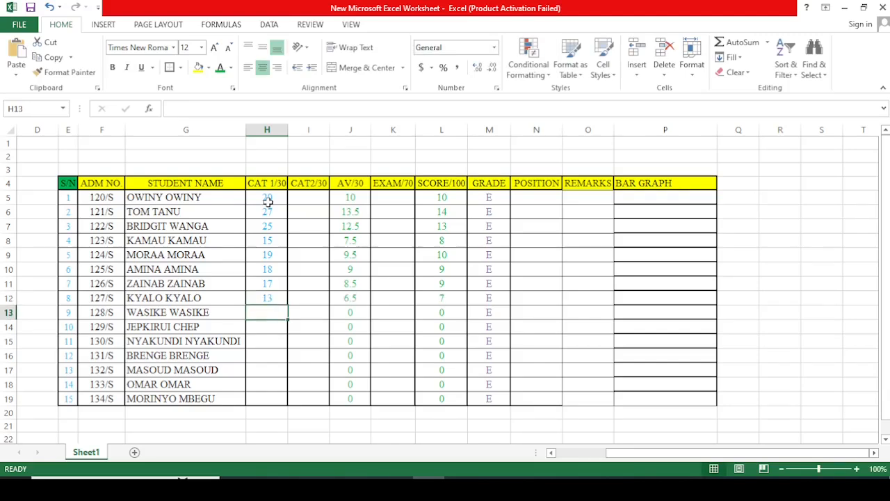
text(12)
key(Return)
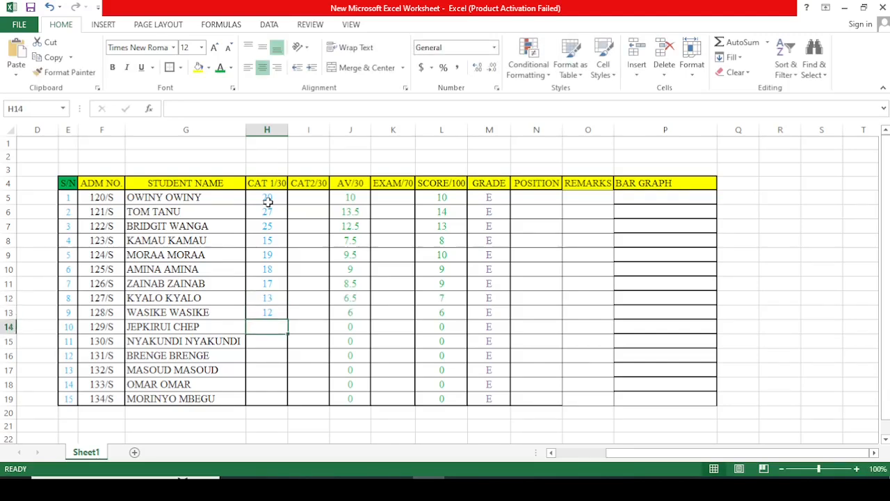
text(20)
key(Return)
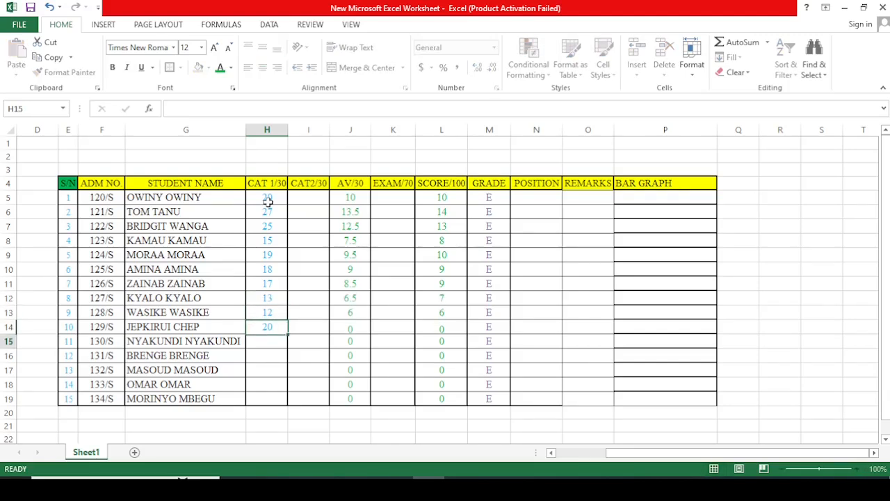
text(27)
key(Return)
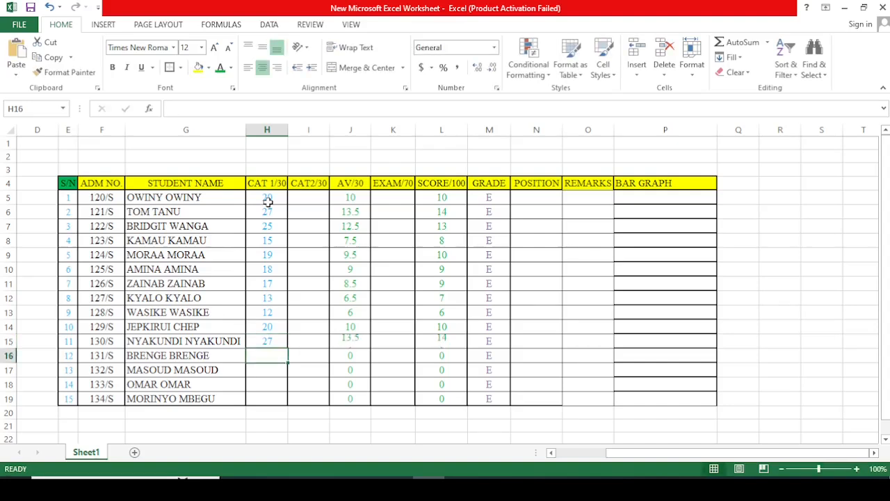
Step: Enter the CAT 1 marks 22, 24, 25 and 28 for the last four students in H16:H19
text(22)
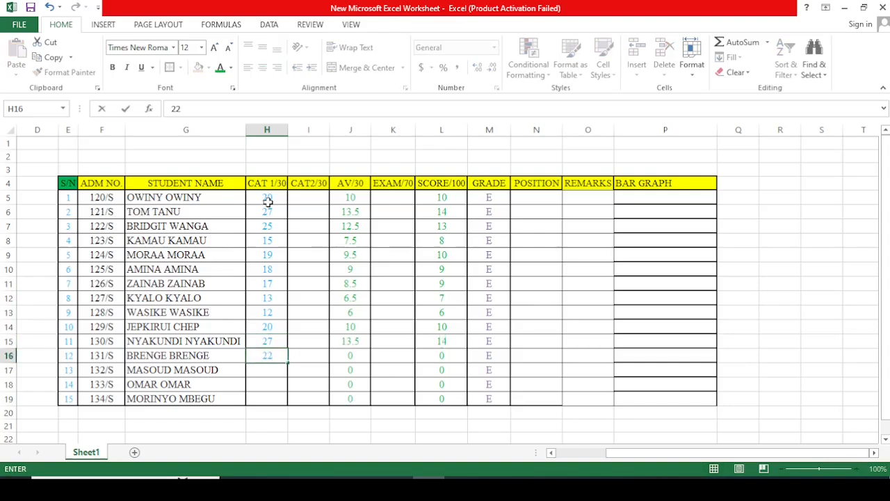
key(Return)
text(24)
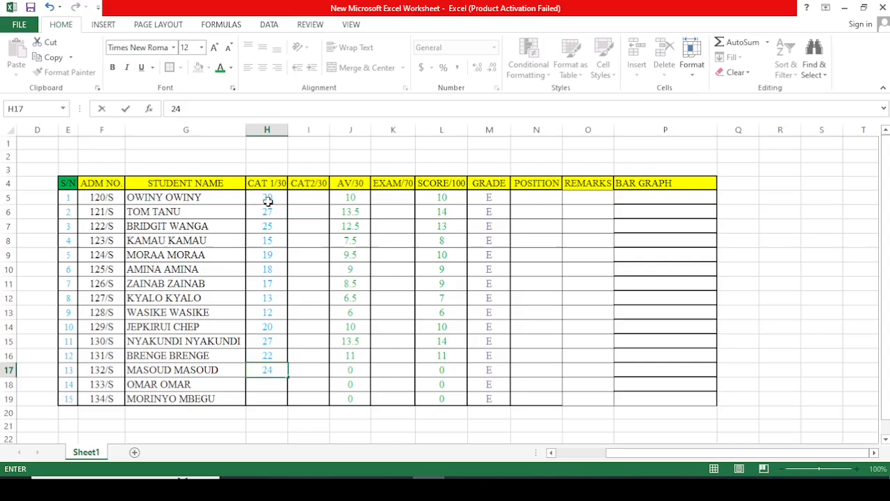
key(Return)
text(25)
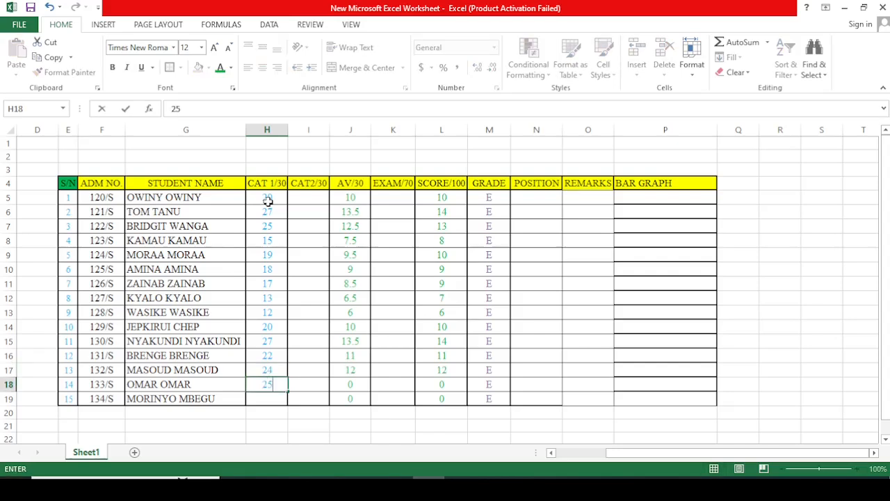
key(Return)
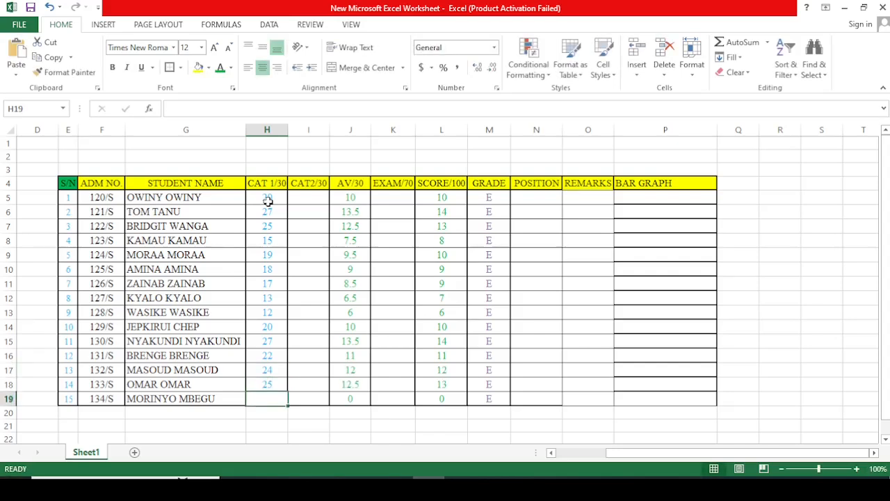
text(28)
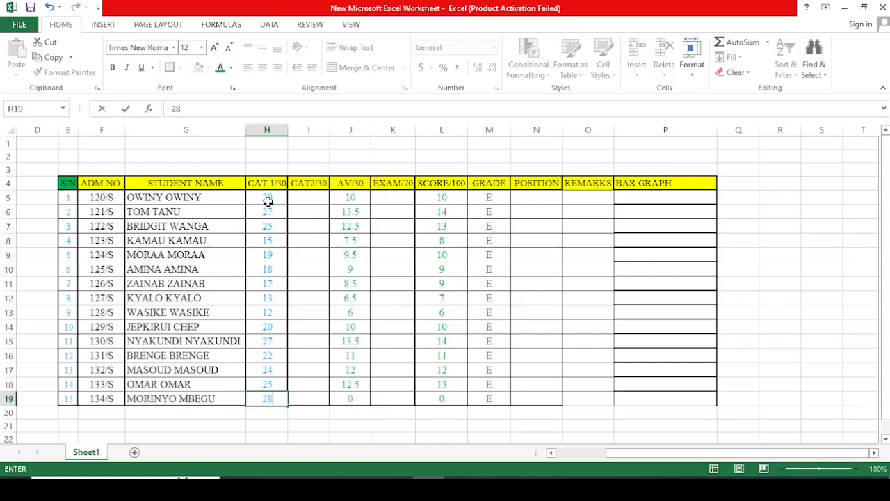
Step: Enter the CAT 2 marks 29, 28 and 24 for the first three students in I5:I7
click(313, 201)
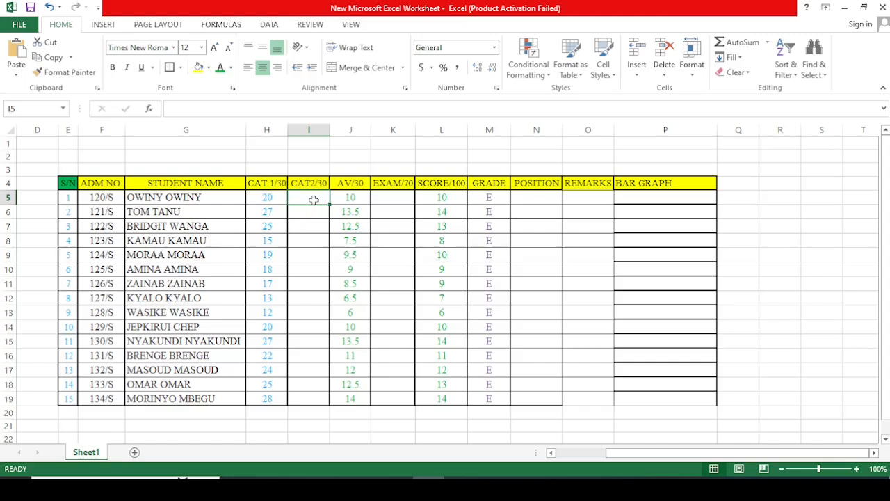
text(29)
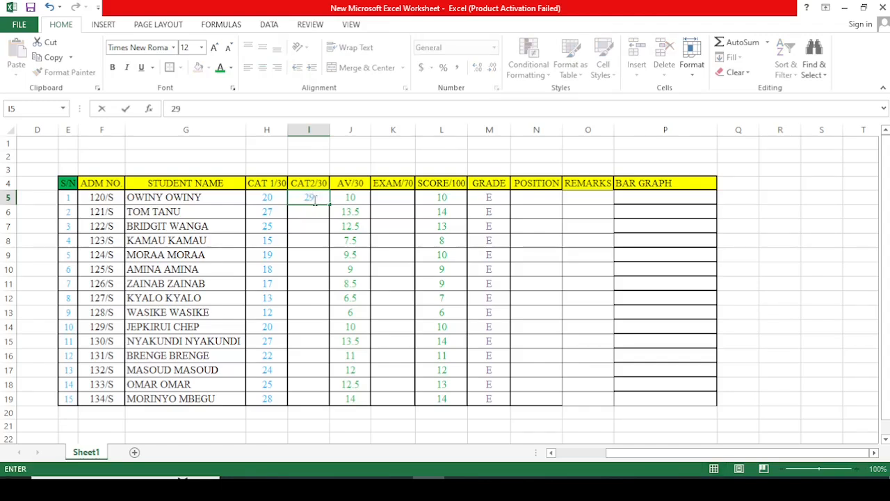
key(Return)
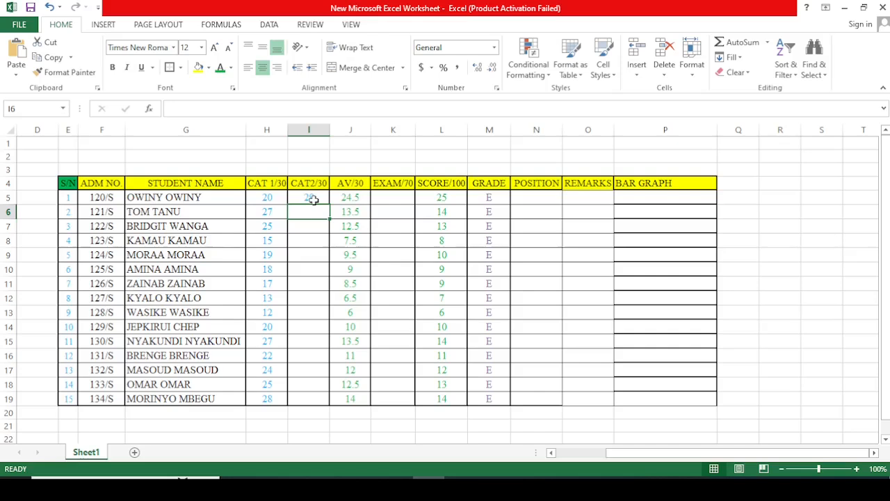
text(28)
key(Return)
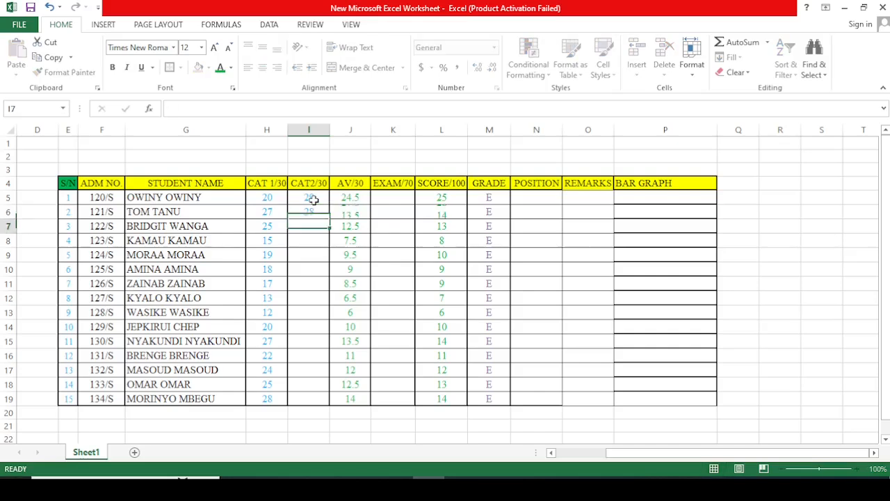
text(24)
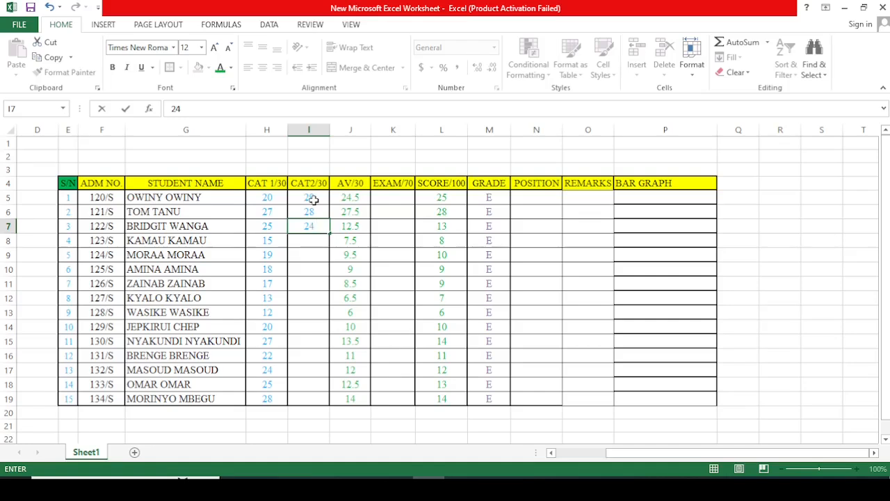
key(Return)
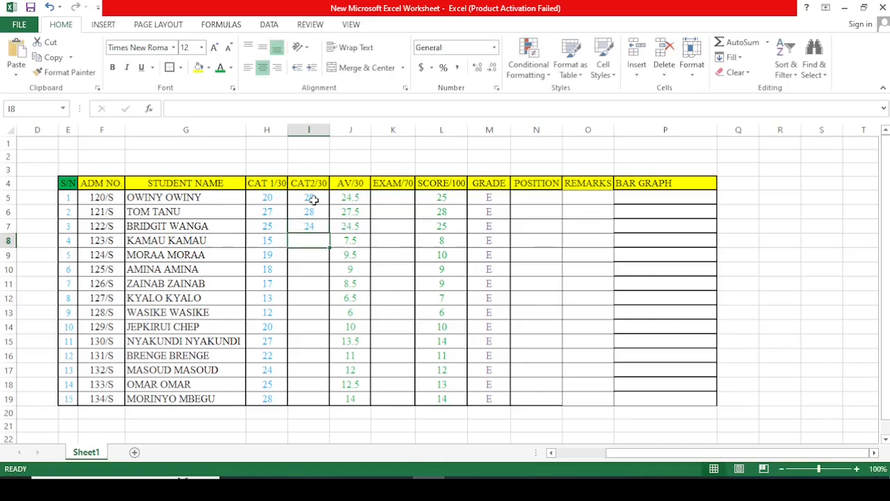
Step: Enter the CAT 2 marks 19, 22, 17 and 20 in I8:I11
text(19)
key(Return)
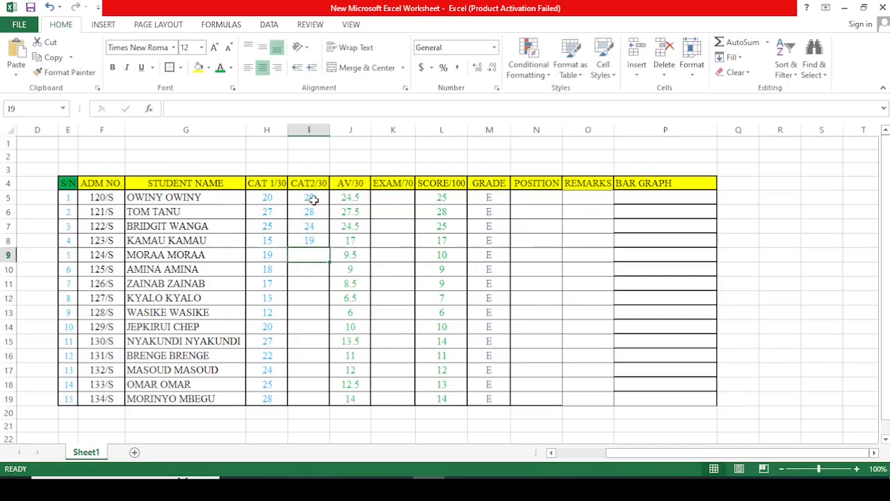
text(22)
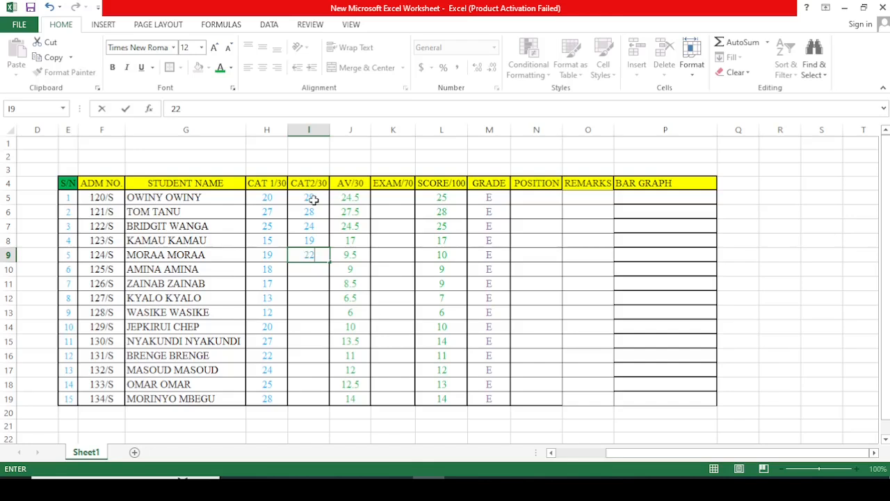
key(Return)
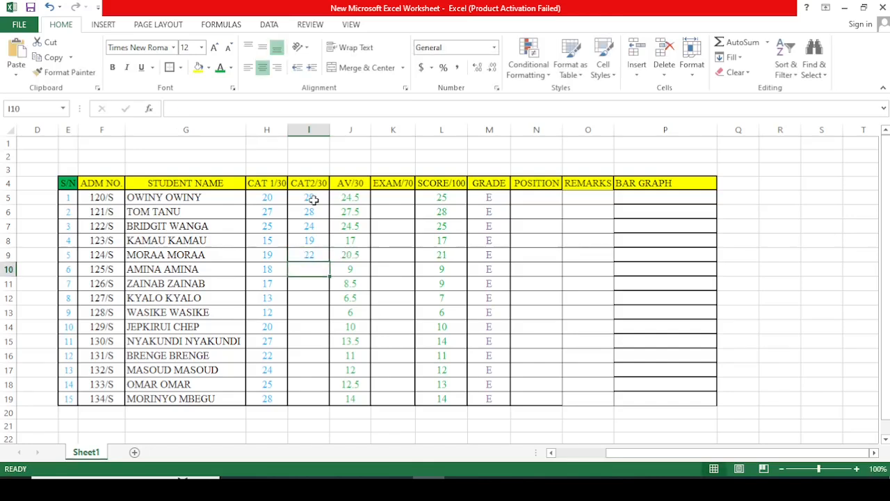
text(17)
key(Return)
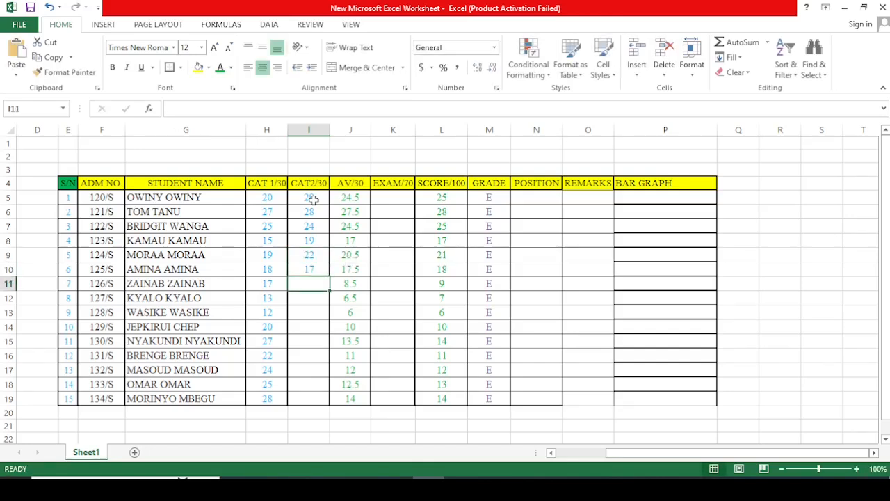
text(29)
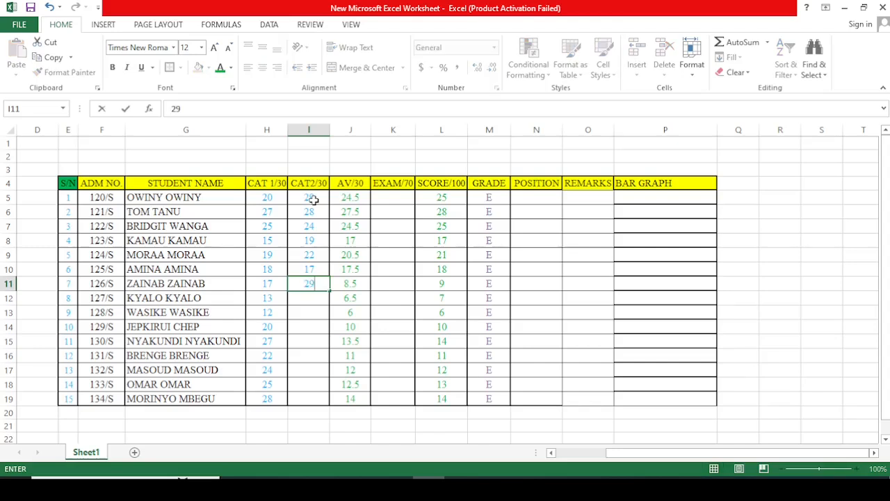
key(BackSpace)
text(0)
key(Return)
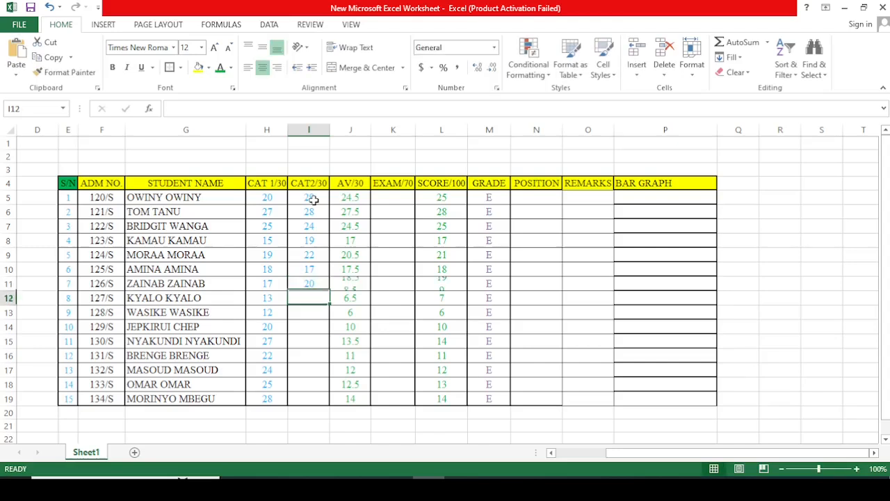
Step: Enter the CAT 2 marks 15, 13, 27 and 22 in I12:I15
text(15)
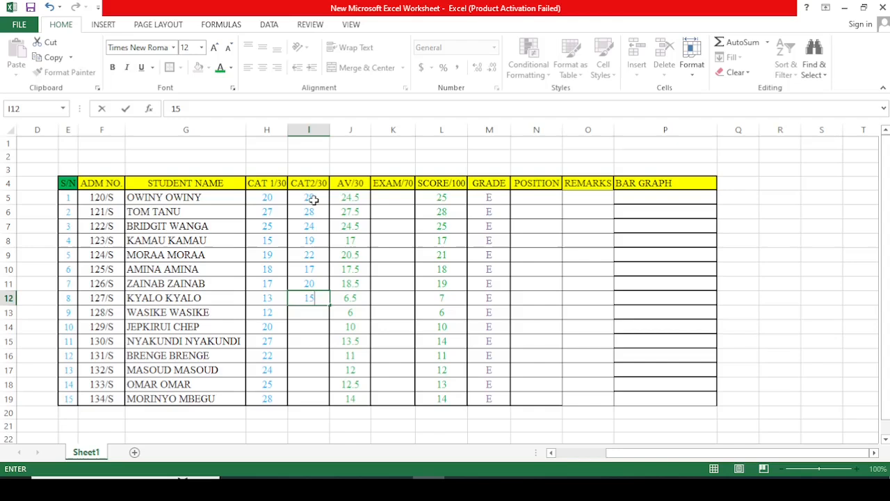
key(Return)
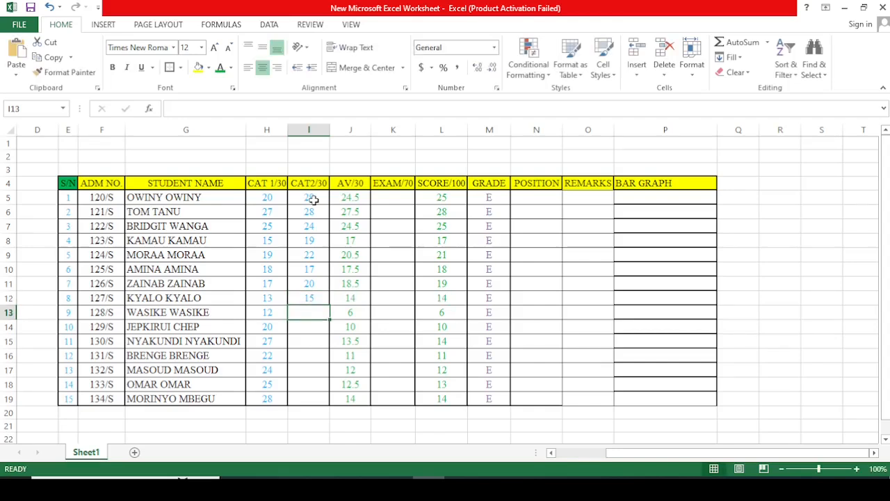
text(13)
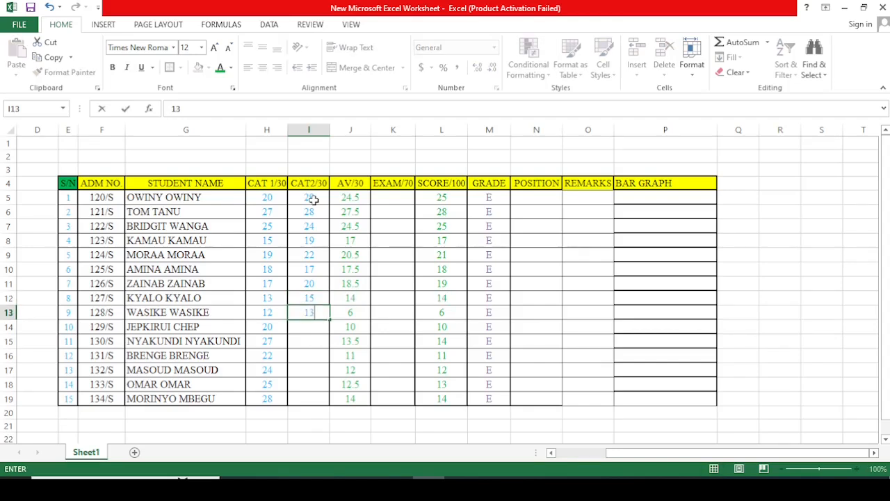
key(Return)
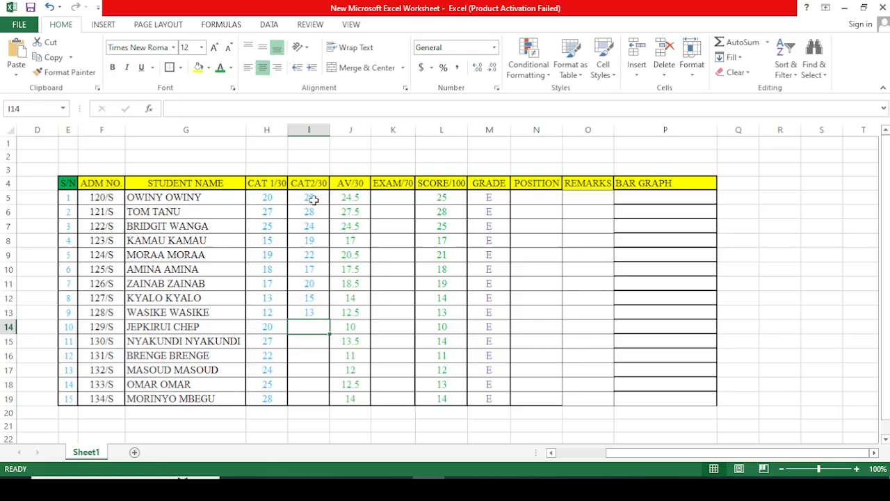
text(27)
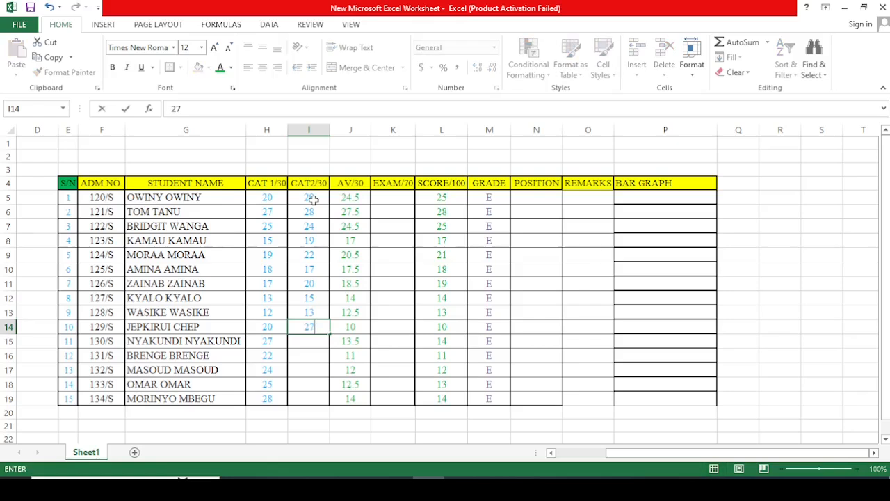
key(Return)
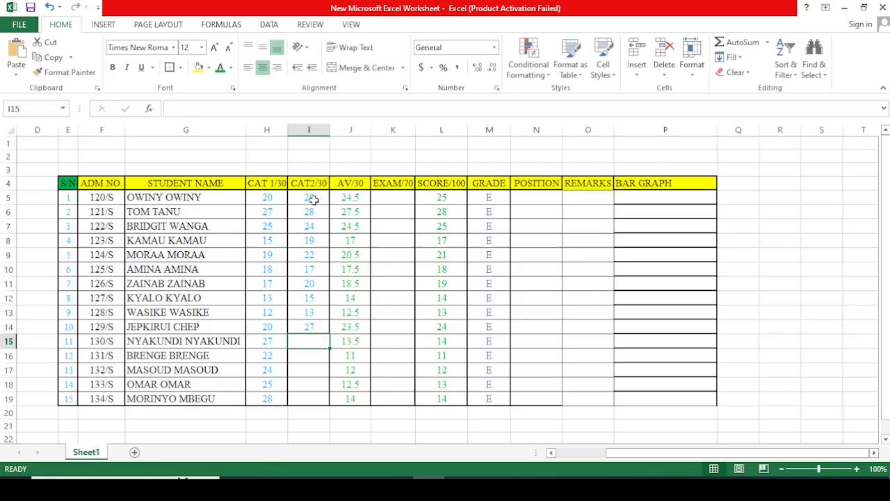
text(22)
key(Return)
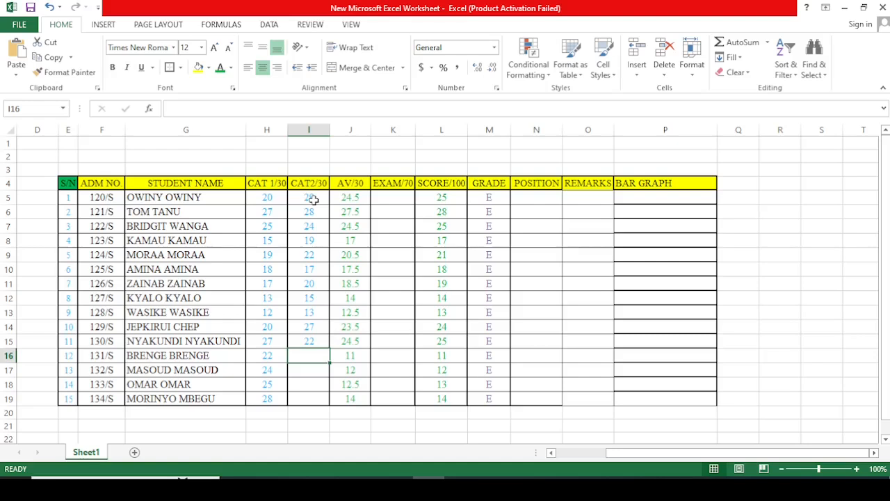
Step: Enter the CAT 2 marks 21, 23, 24 and 27 for the last four students in I16:I19
text(21)
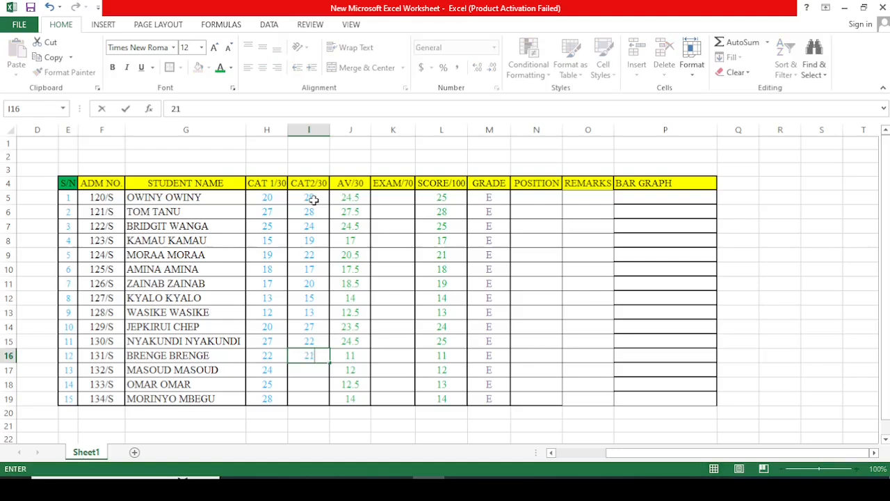
key(Return)
text(23)
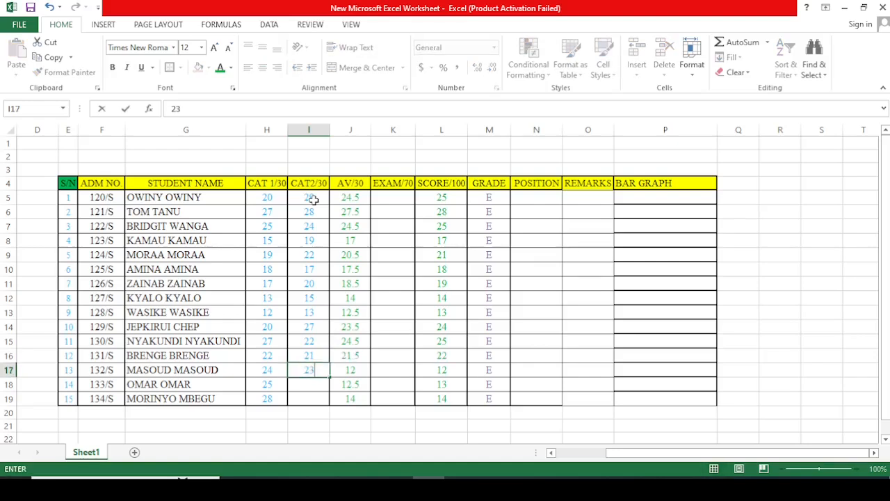
key(Return)
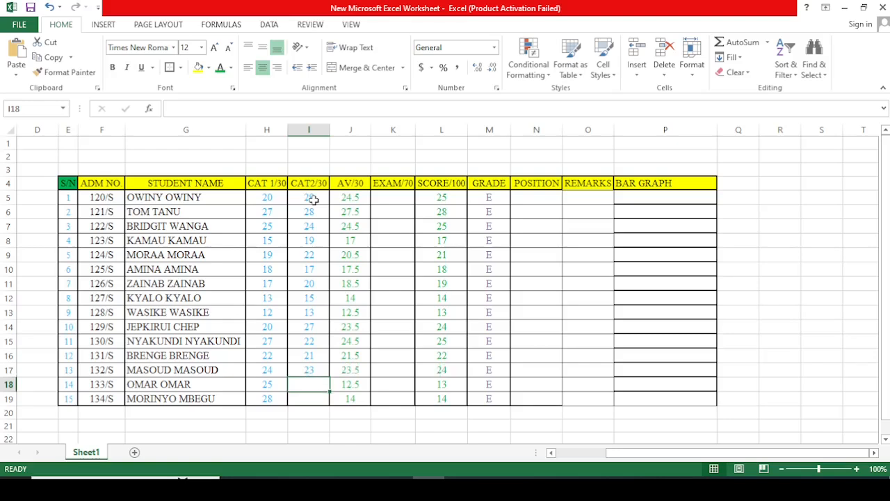
text(24)
key(Return)
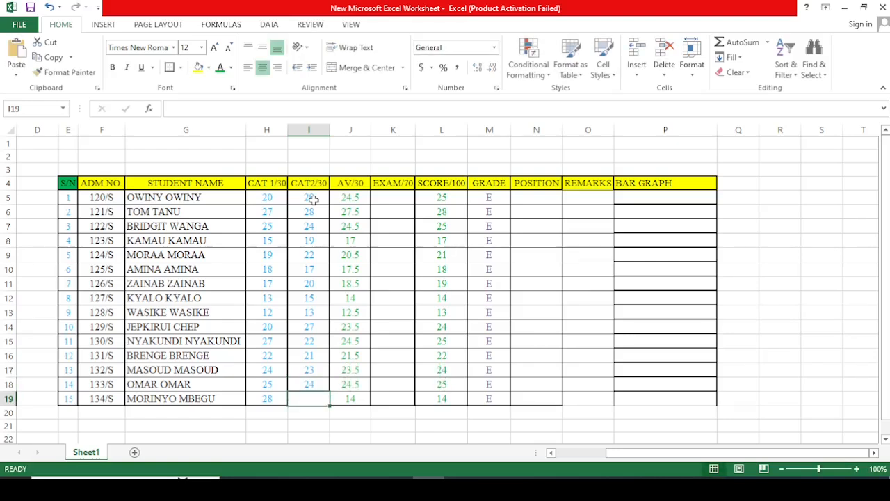
text(27)
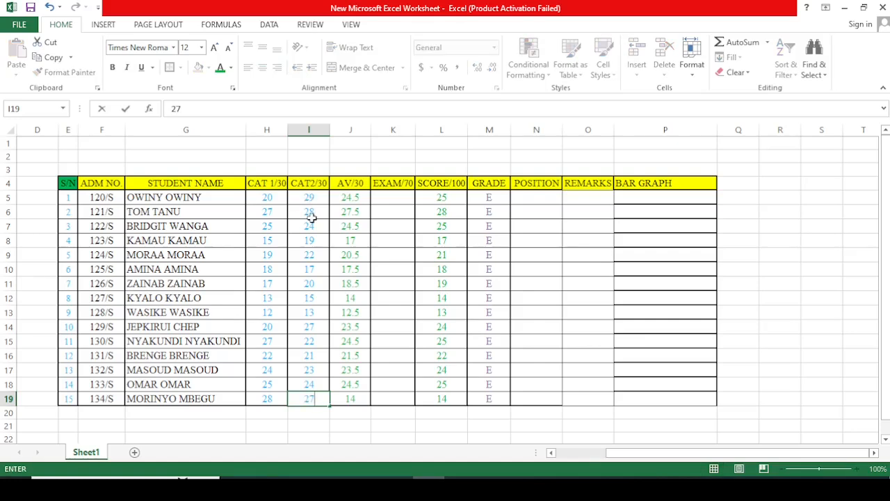
click(573, 280)
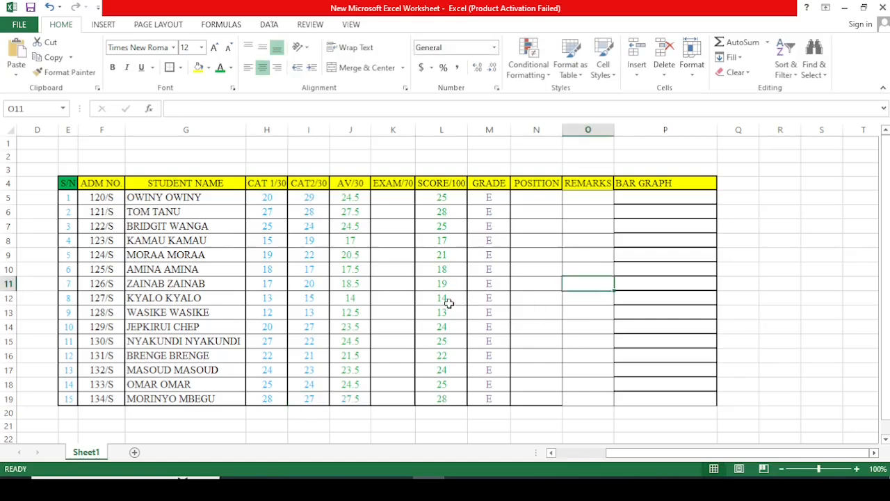
Step: Enter the exam marks 35, 50 and 40 for the first three students in K5:K7
click(388, 197)
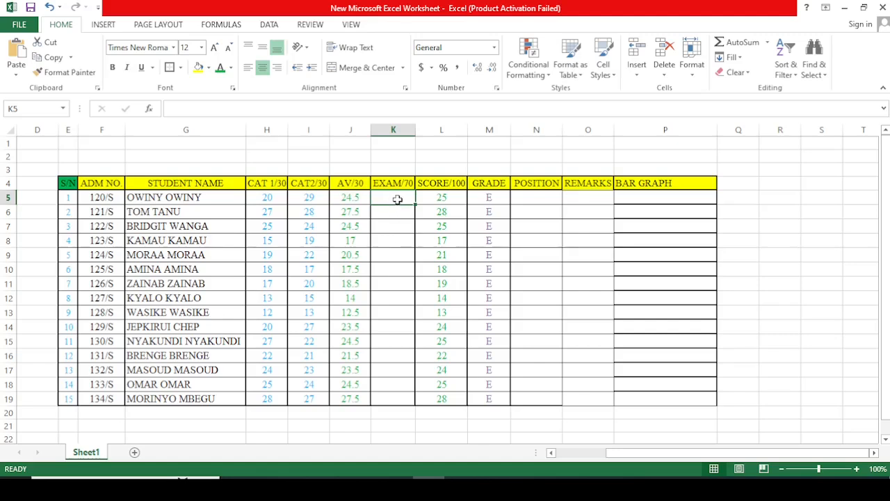
text(35)
key(Return)
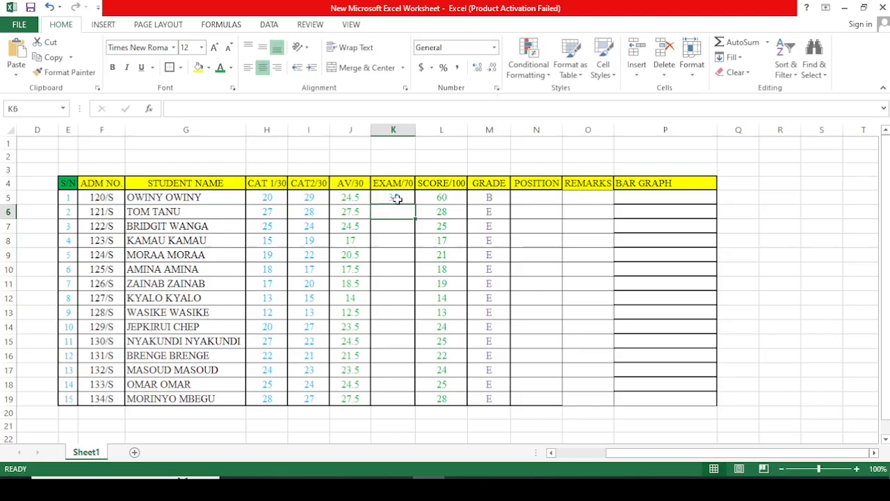
text(50)
key(Return)
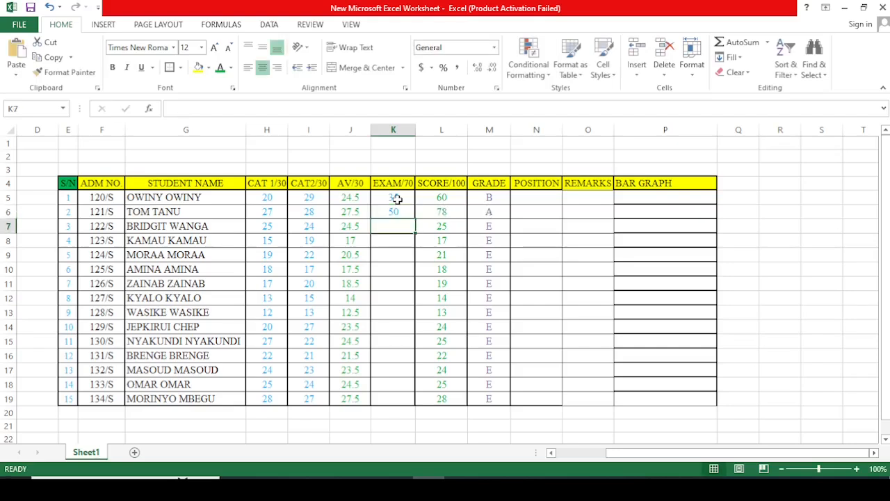
text(40)
key(Return)
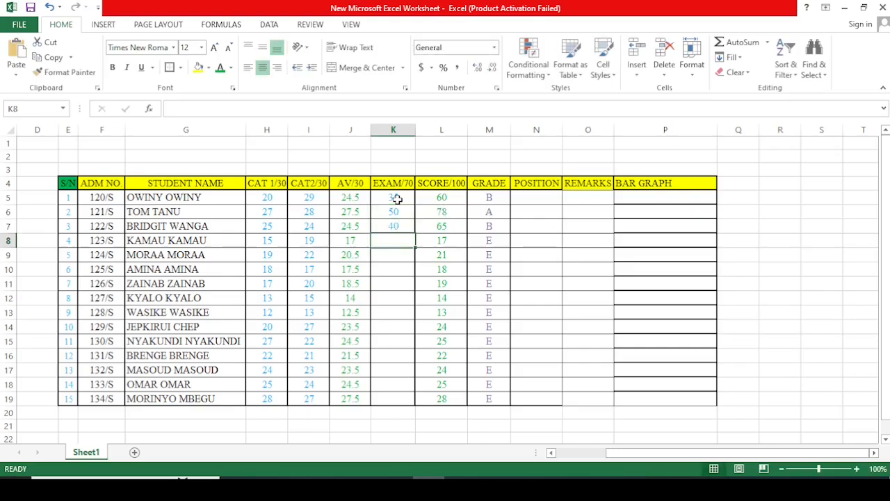
Step: Enter the exam marks 36 and 30 for the fourth and fifth students in K8:K9
text(35)
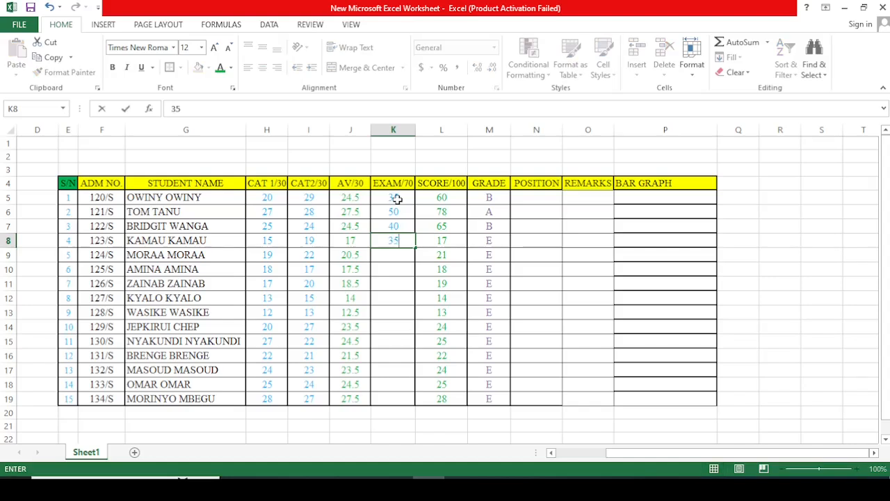
key(BackSpace)
text(6)
key(Return)
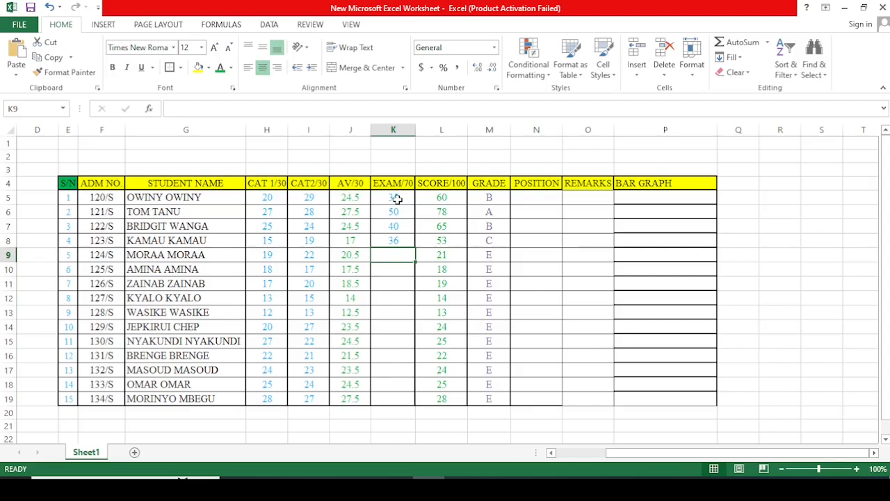
text(39)
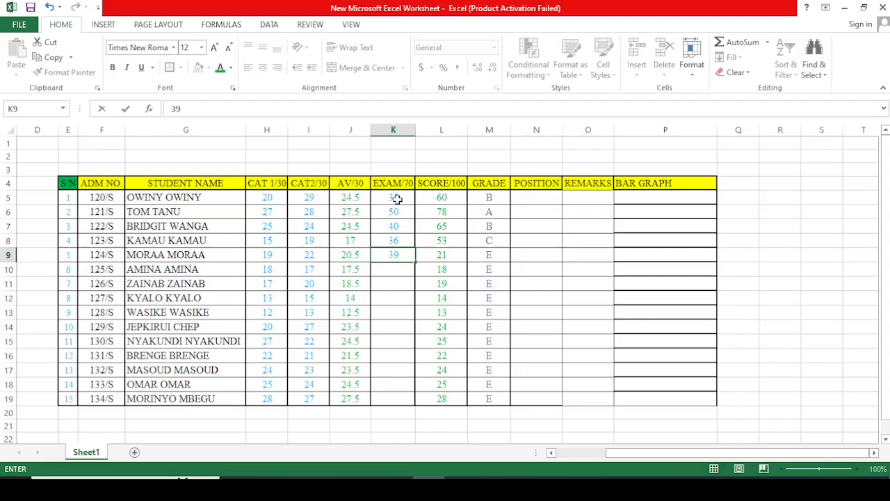
key(BackSpace)
text(0)
key(Return)
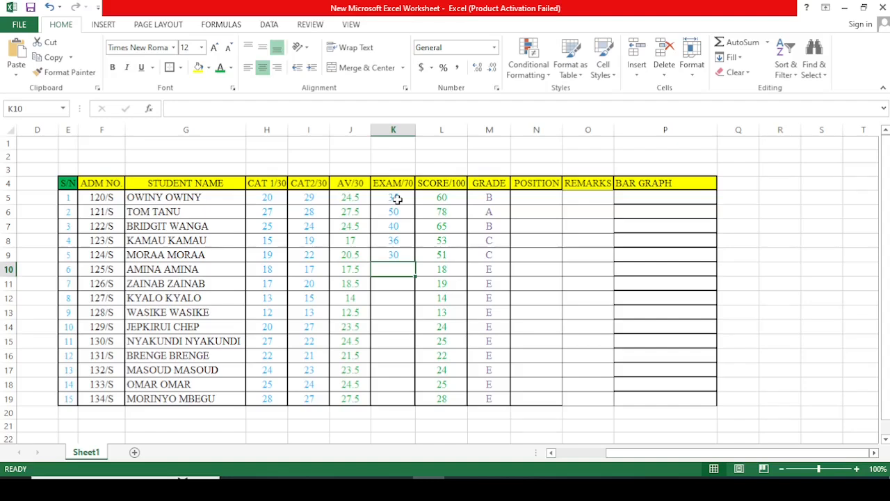
Step: Enter the exam marks 33, 38, 42, 45 and 44 in K10:K14
text(33)
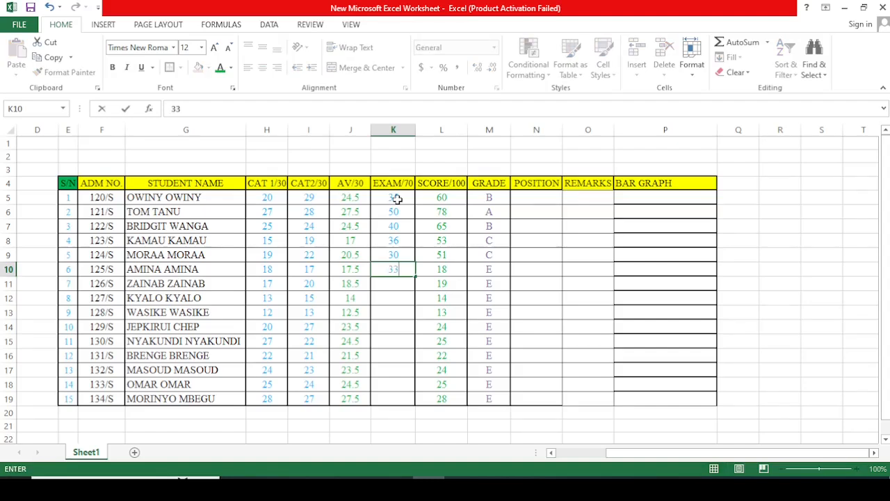
key(Return)
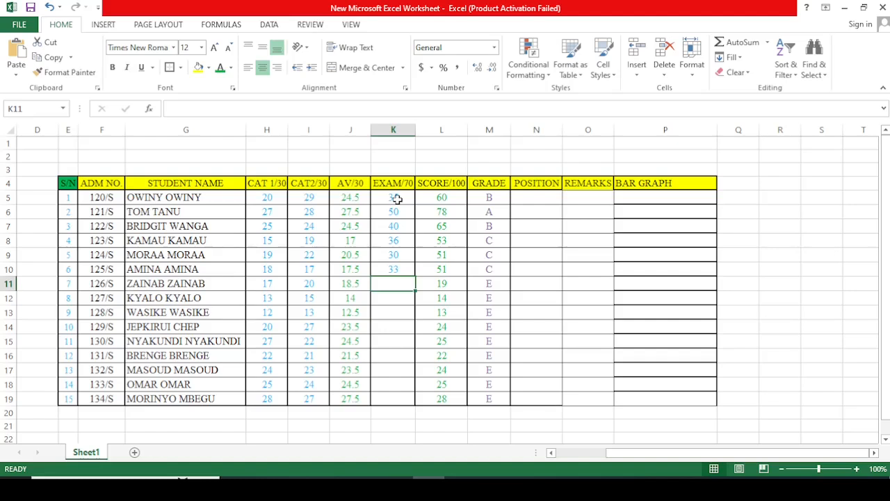
text(38)
key(Return)
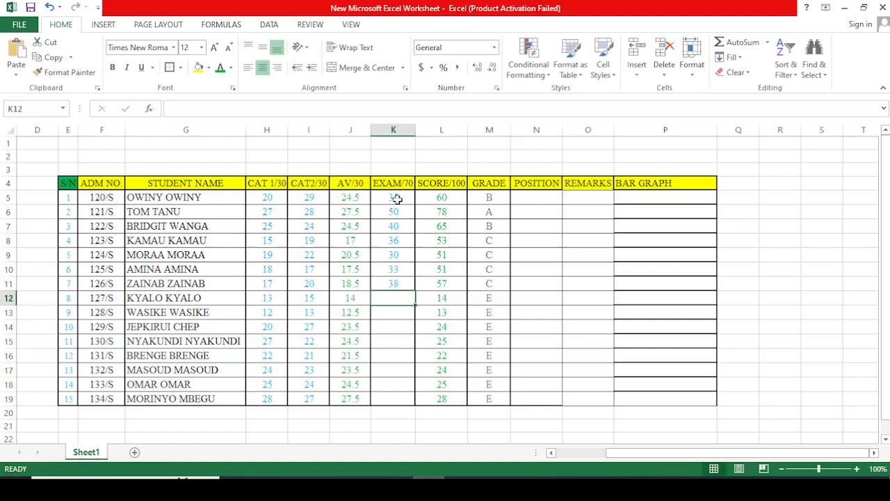
text(42)
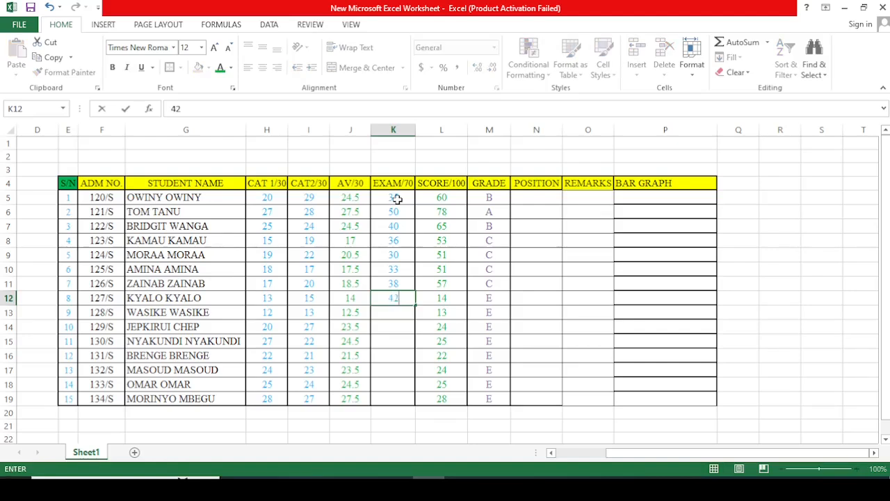
key(Return)
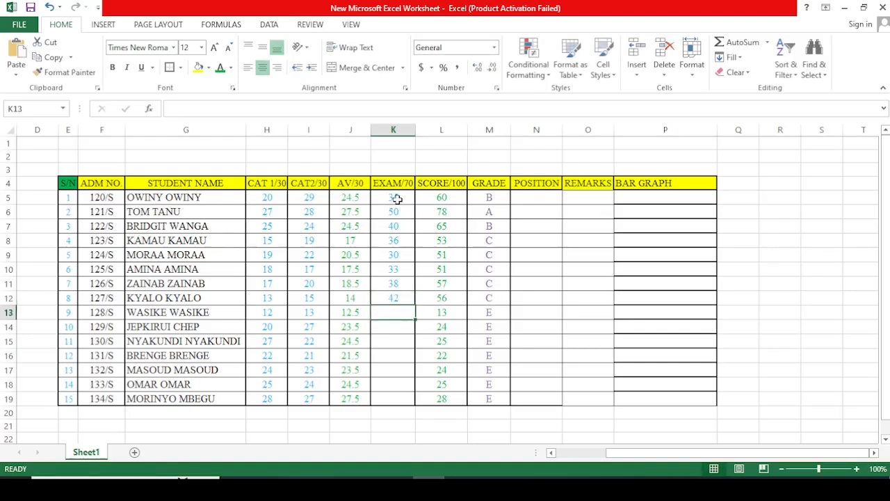
text(45)
key(Return)
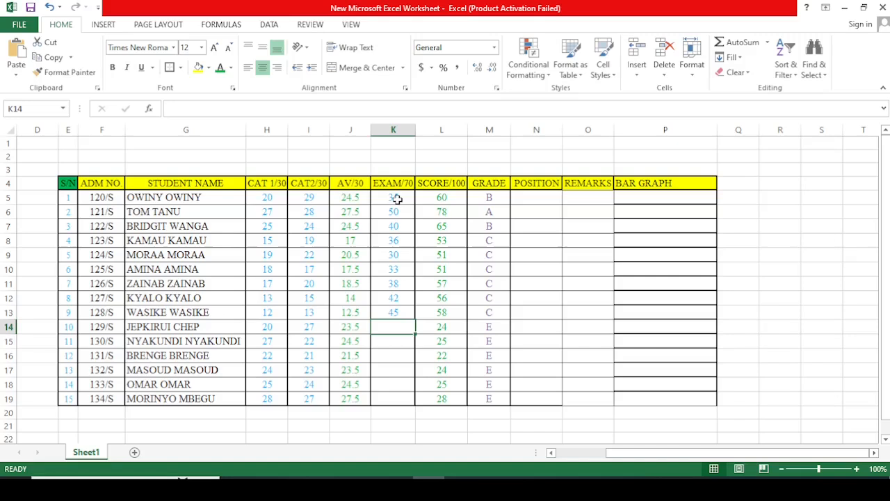
text(44)
key(Return)
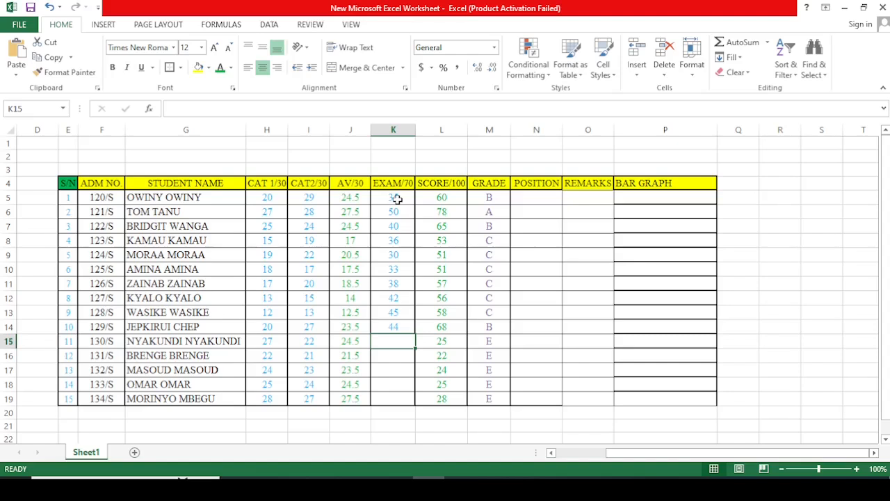
Step: Replace the exam mark in K13 with 23 and the one in K12 with 25
click(392, 315)
text(23)
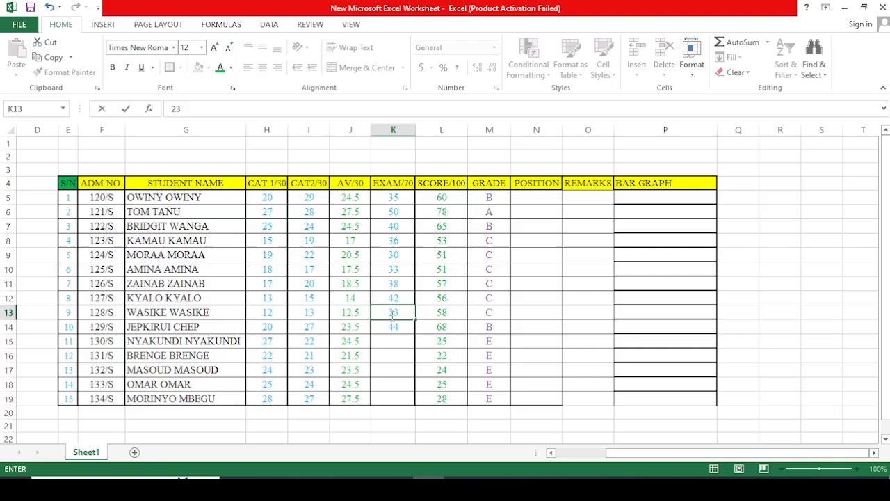
key(Return)
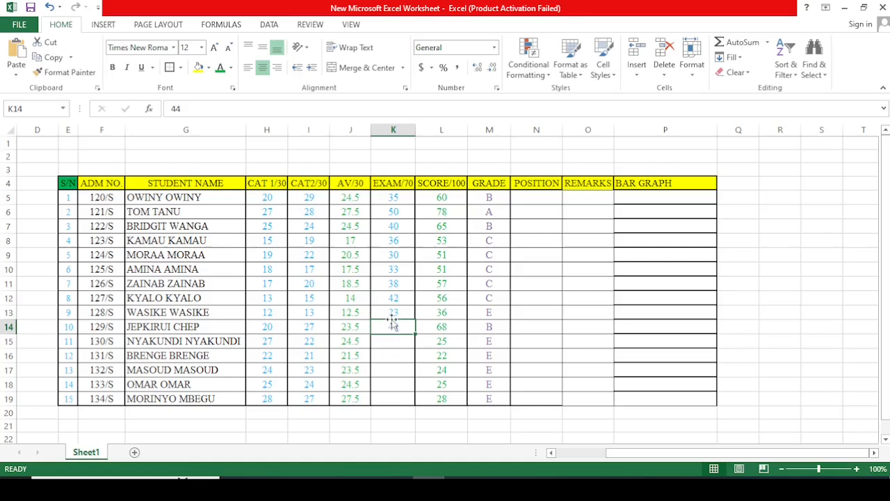
click(397, 298)
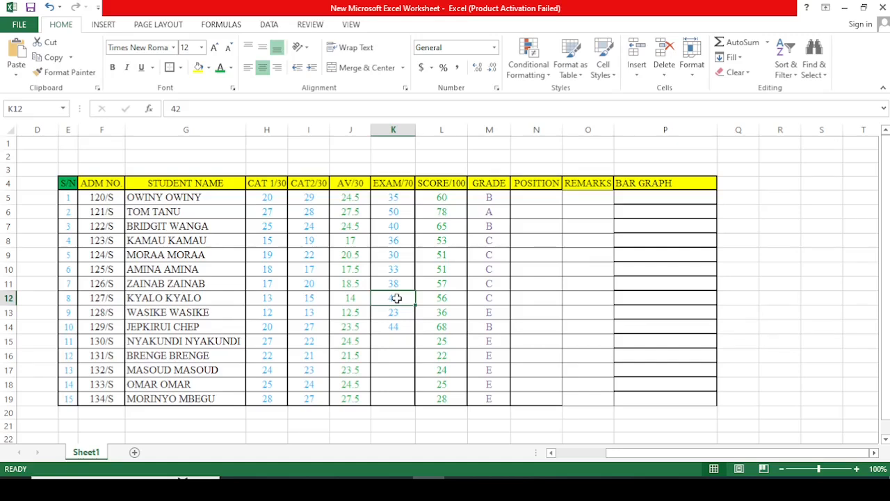
text(25)
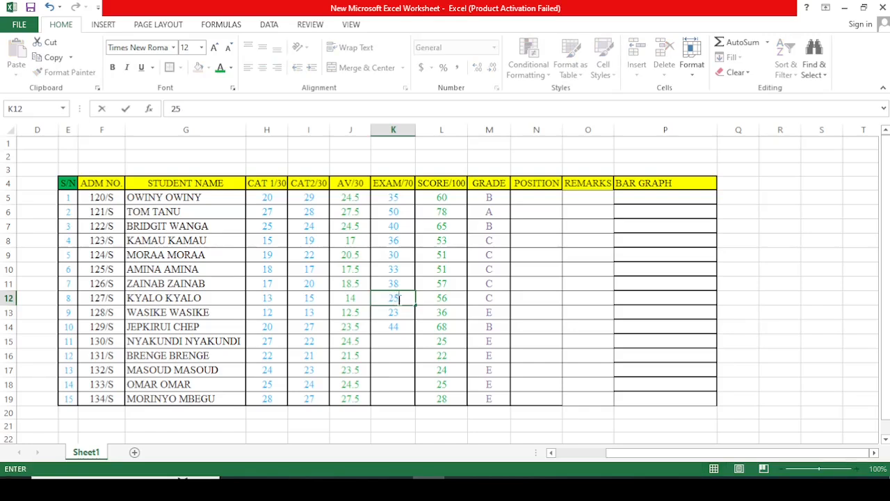
click(408, 366)
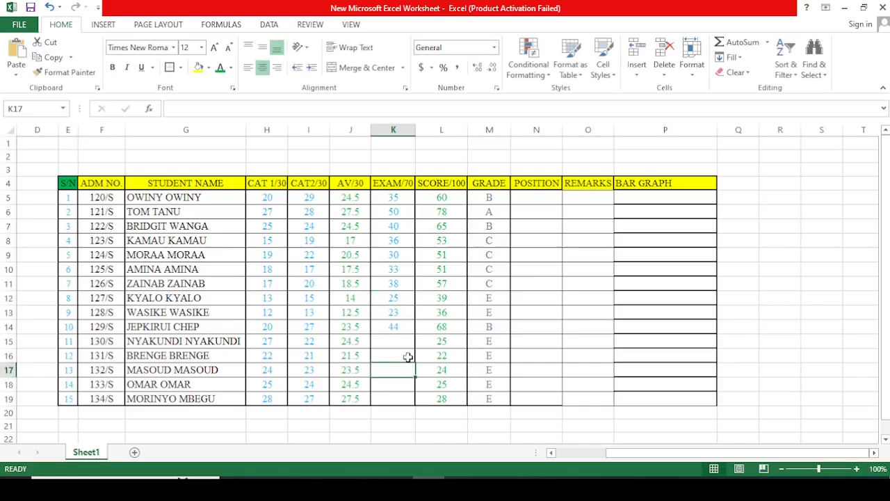
Step: Set the eighth student's exam mark in K12 to 26
click(400, 299)
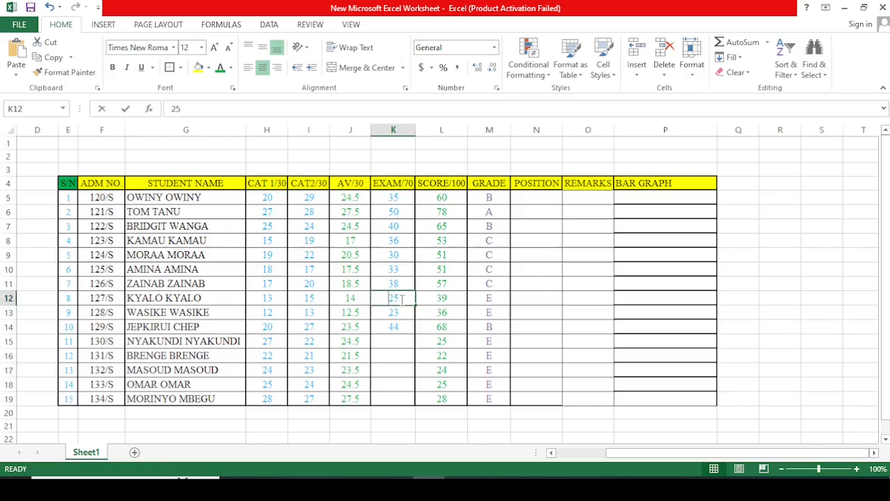
text(26)
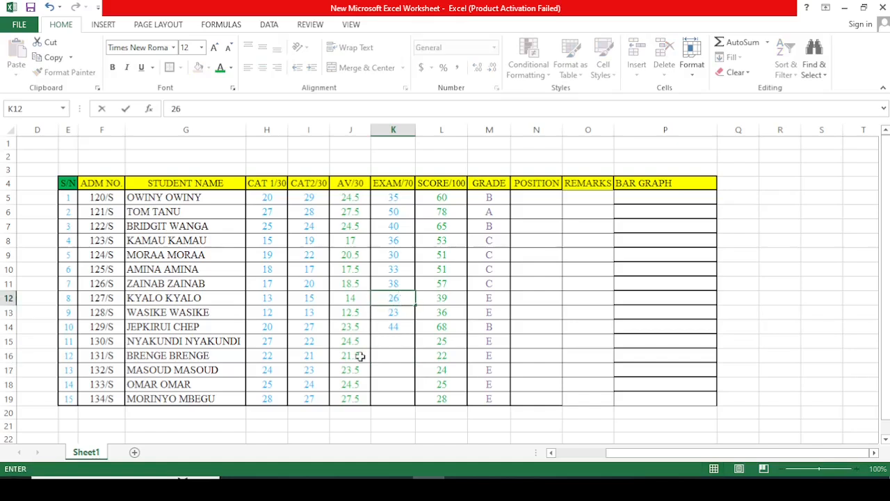
click(393, 342)
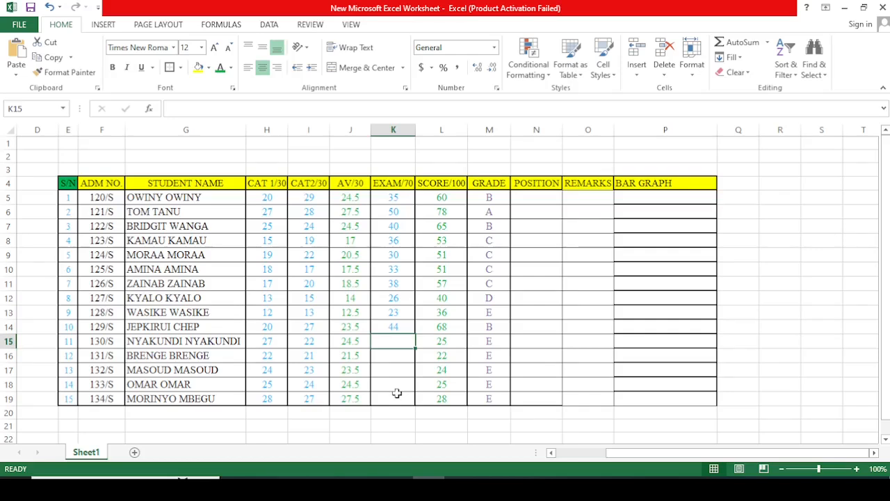
Step: Enter the exam marks 47 and 37 in K15:K16
text(44)
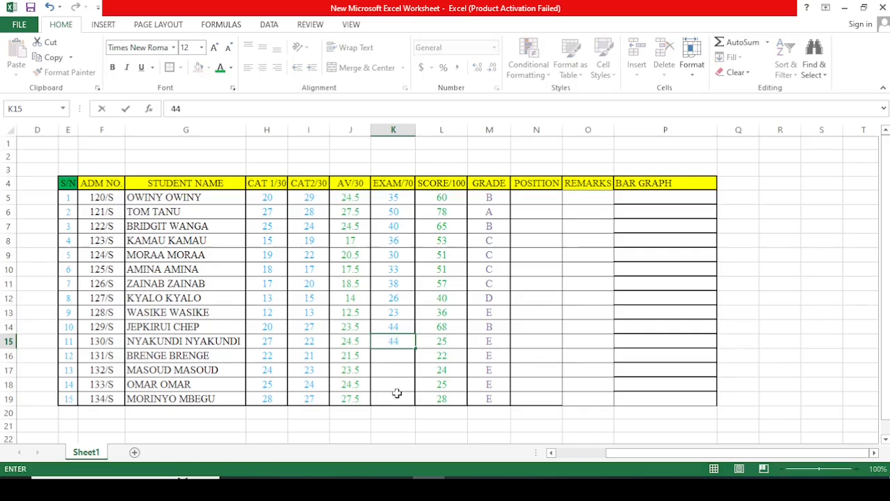
key(BackSpace)
text(7)
click(396, 356)
text(37)
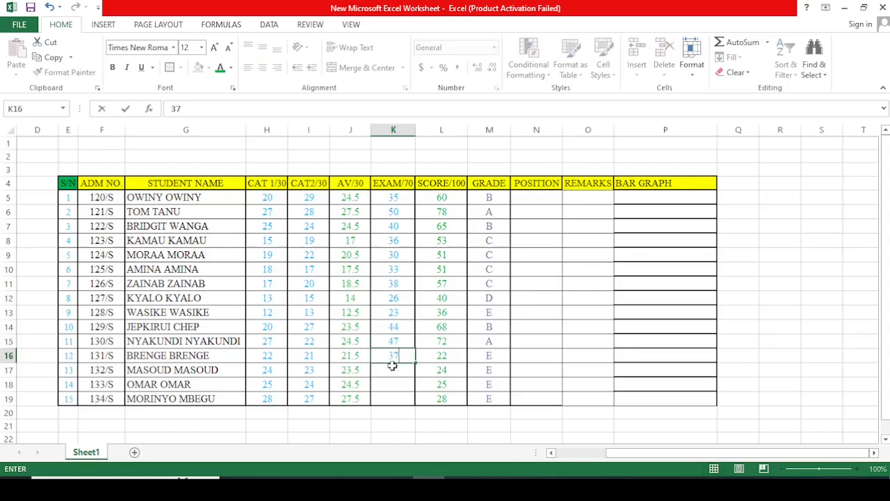
click(393, 365)
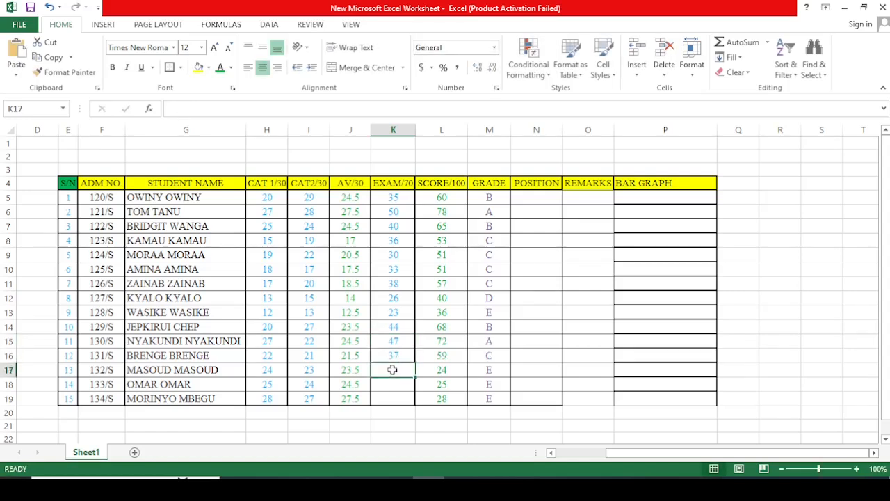
Step: Enter the exam marks 40, 36 and 40 for the last three students in K17:K19
text(40)
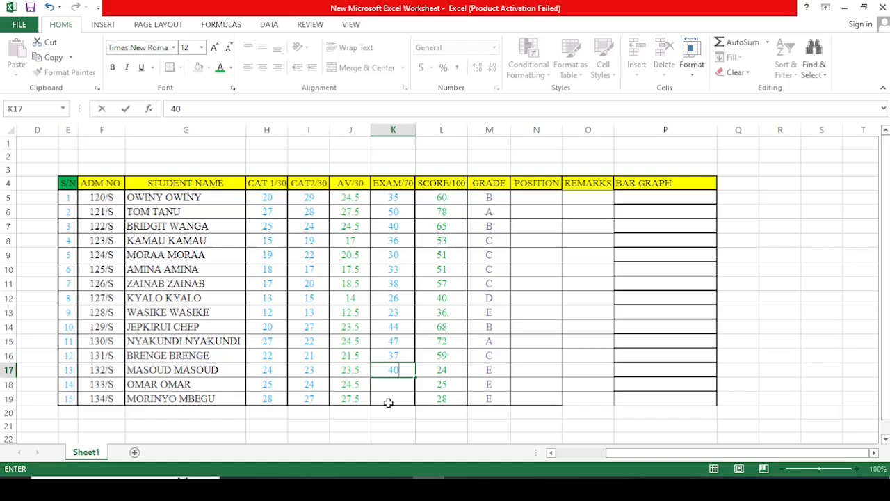
click(391, 384)
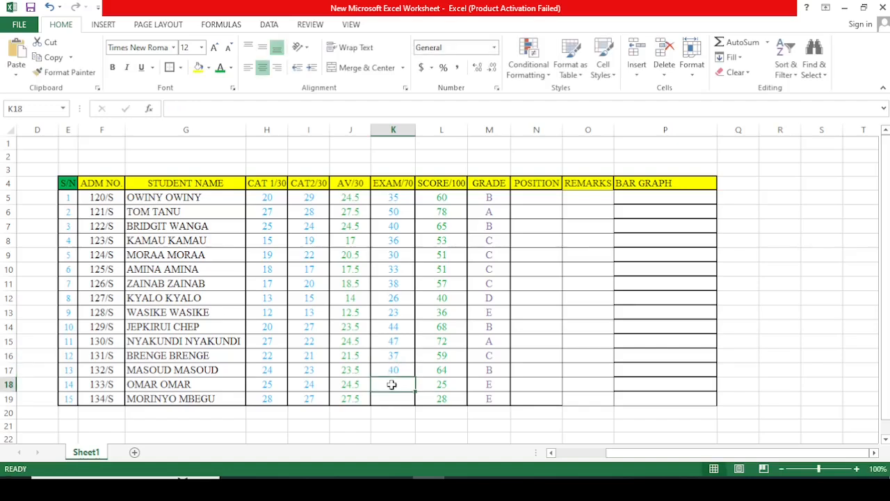
text(36)
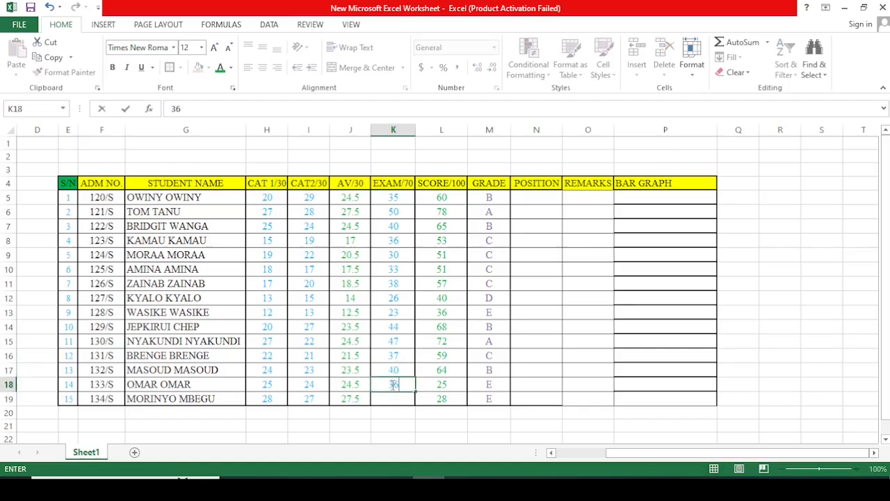
click(389, 399)
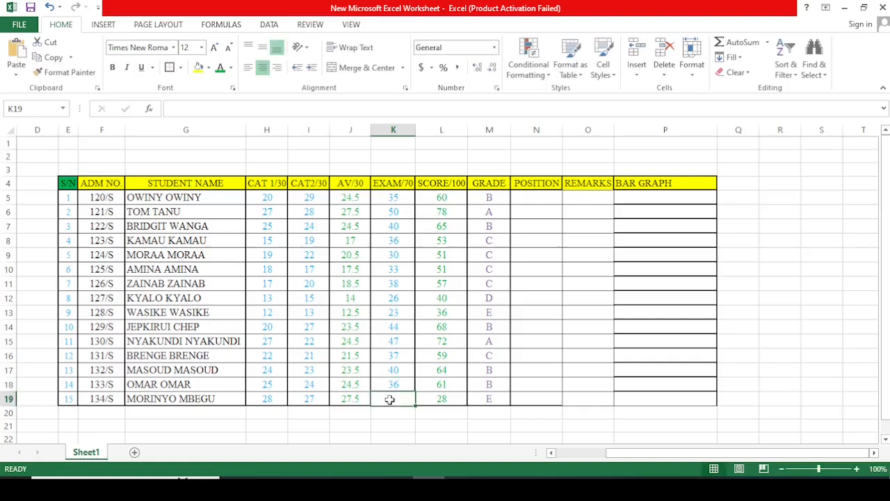
text(40)
click(561, 381)
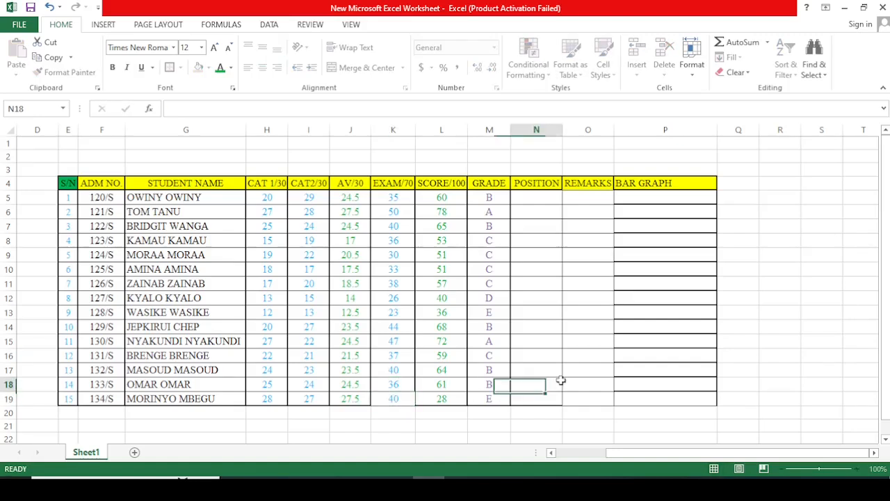
click(687, 341)
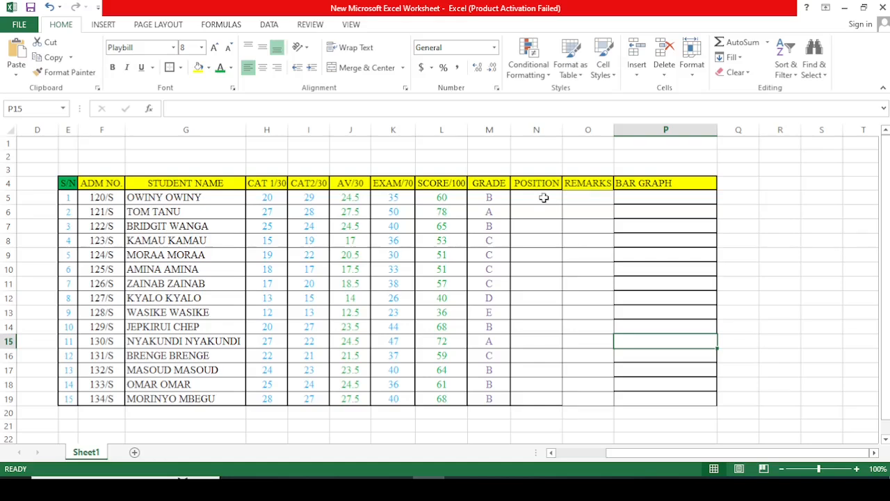
Step: Begin a RANK formula in N5 that ranks the score in L5 against the range L5:L19
click(543, 199)
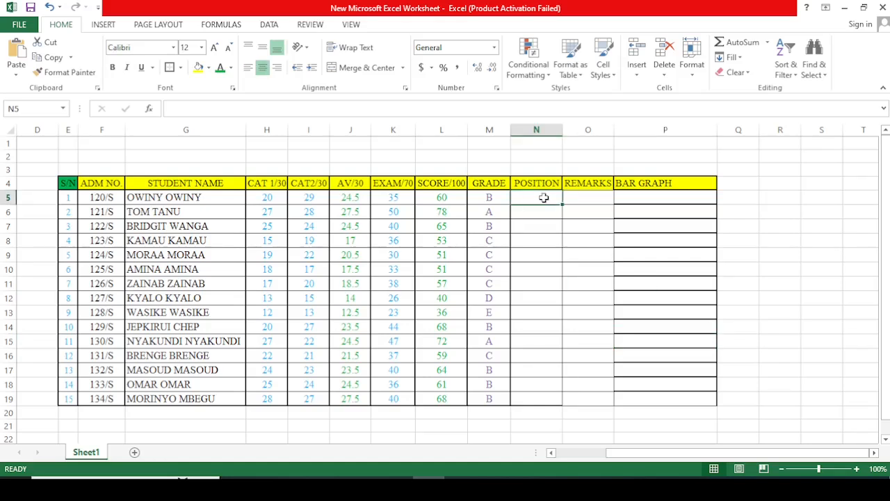
text(=)
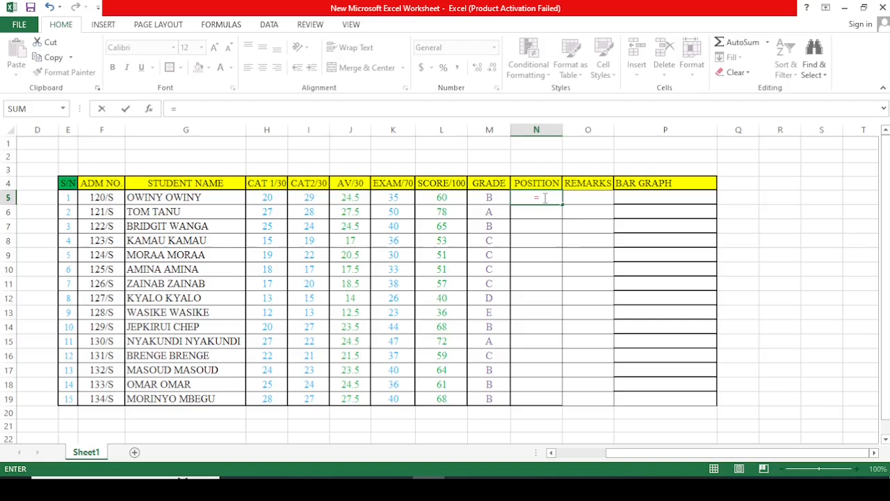
text(RANK)
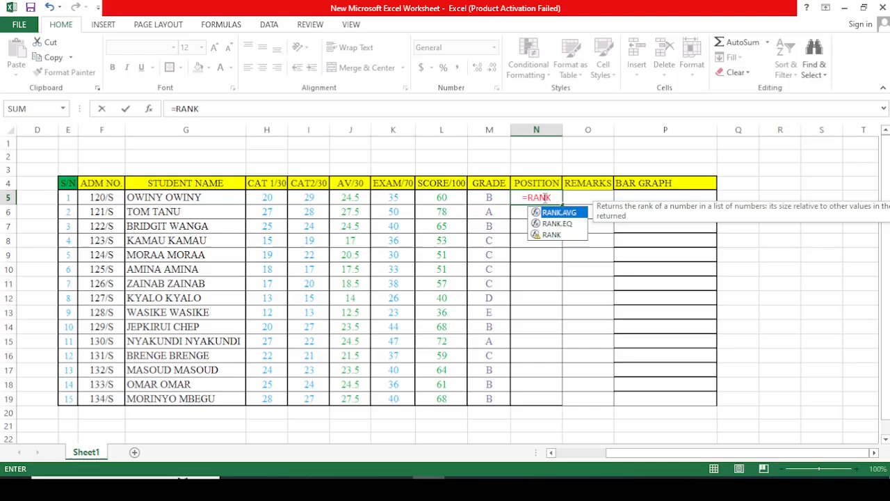
text(()
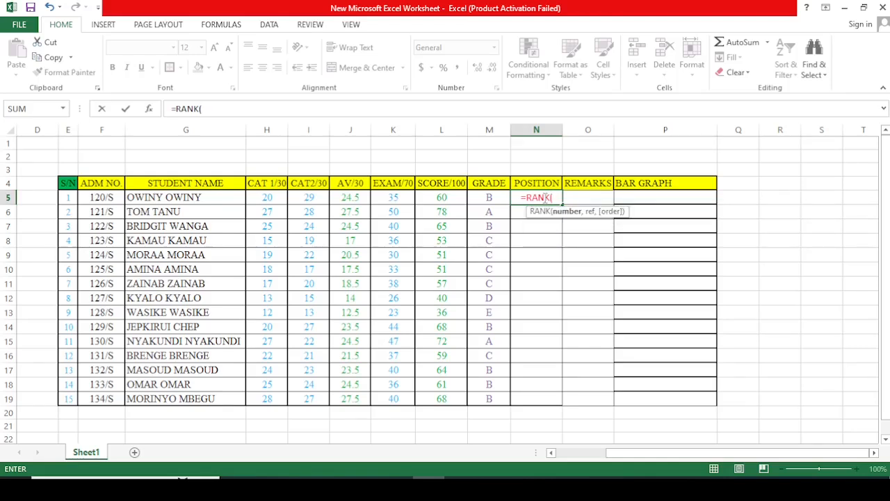
click(439, 200)
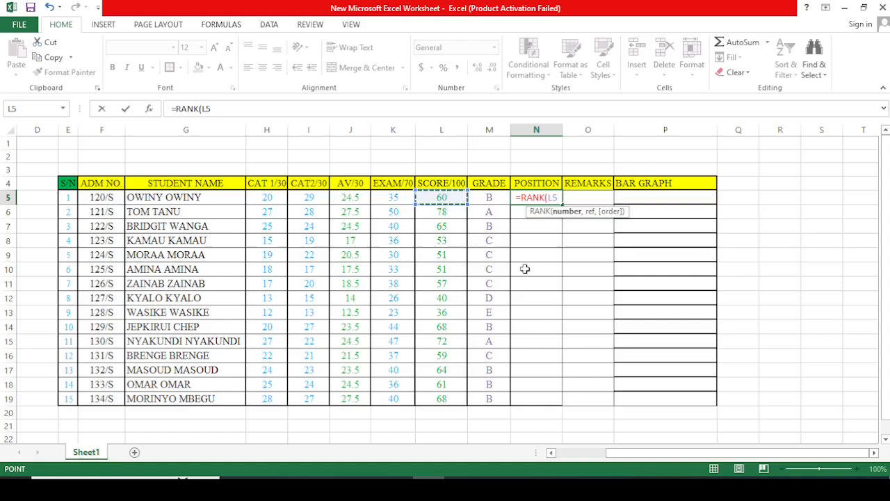
text(,)
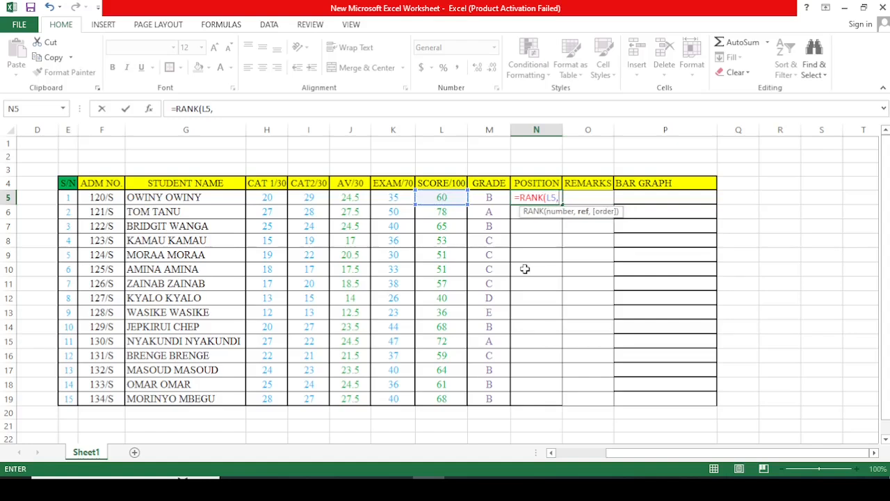
text(L5)
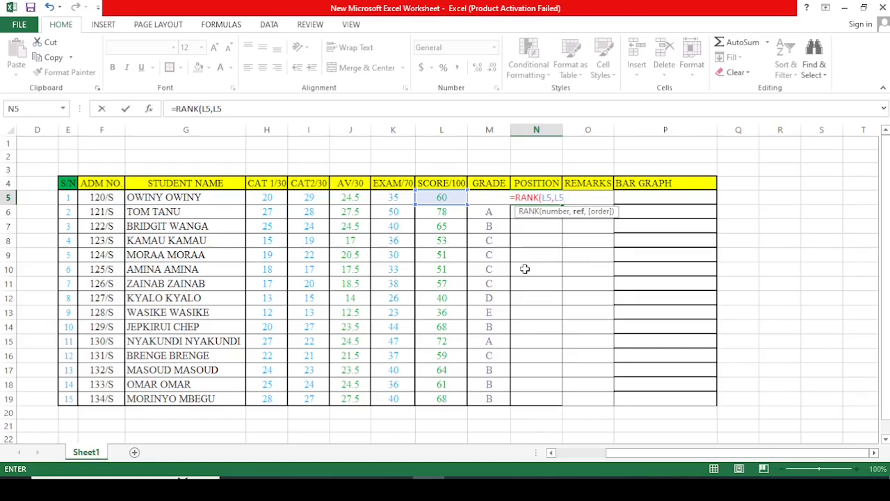
text(:)
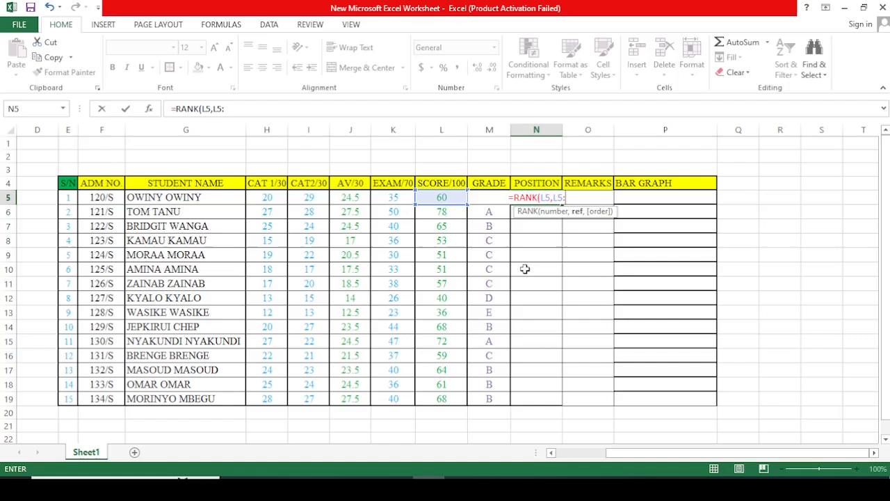
text(L)
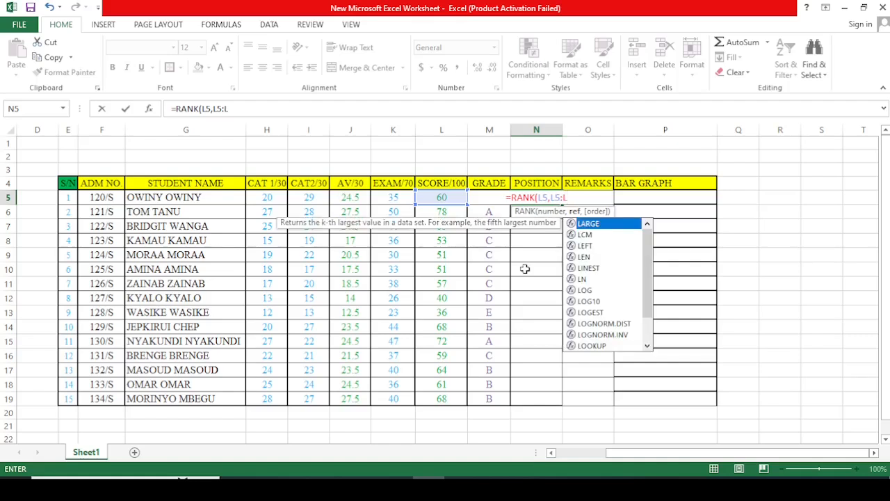
text(19)
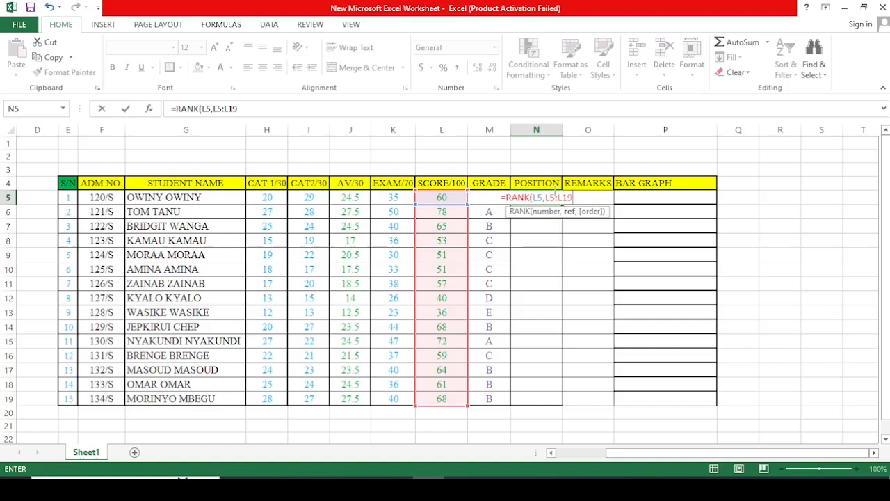
Step: Make the rank range absolute as $L$5:$L$19 and complete the formula with an empty order argument for descending ranking
drag(556, 197, 543, 200)
key(F4)
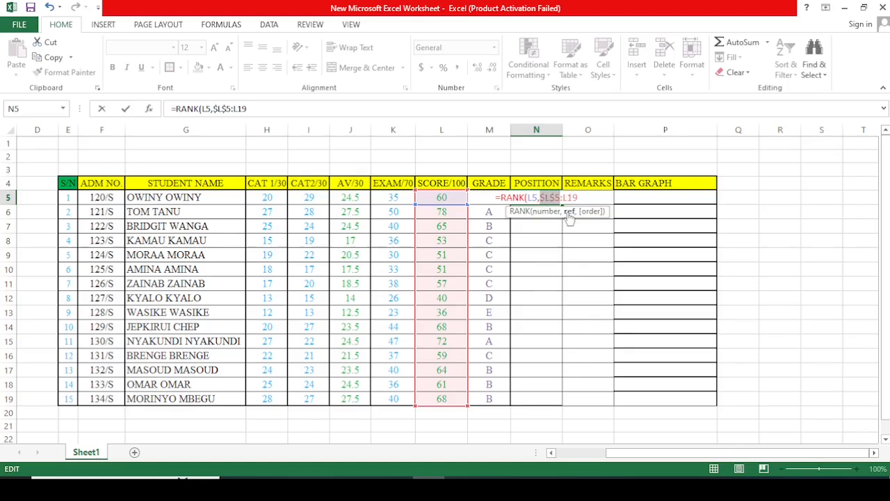
drag(580, 198, 562, 199)
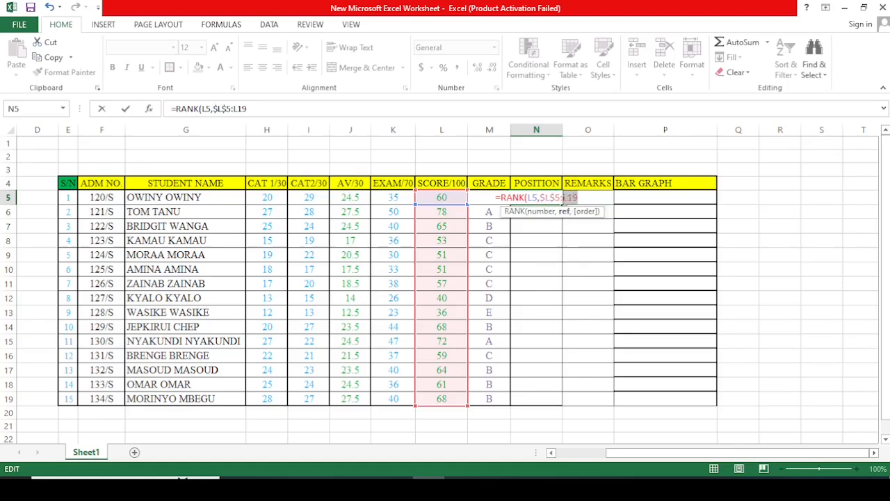
key(F4)
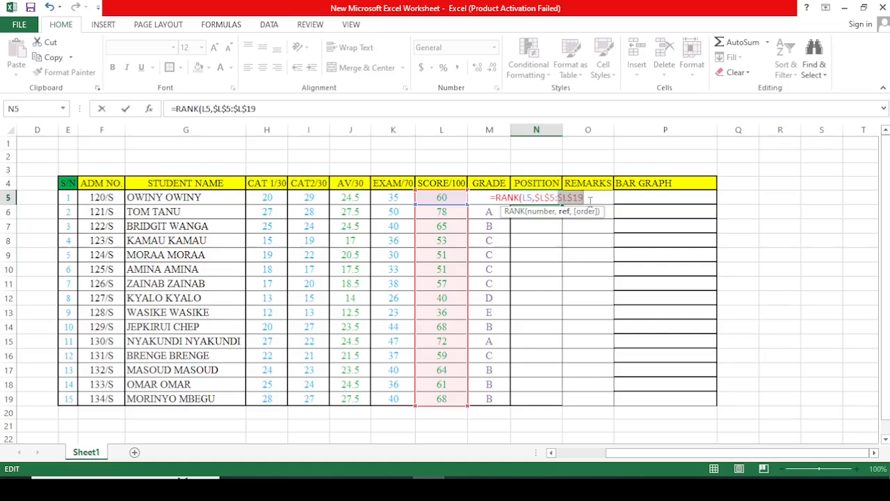
text(,)
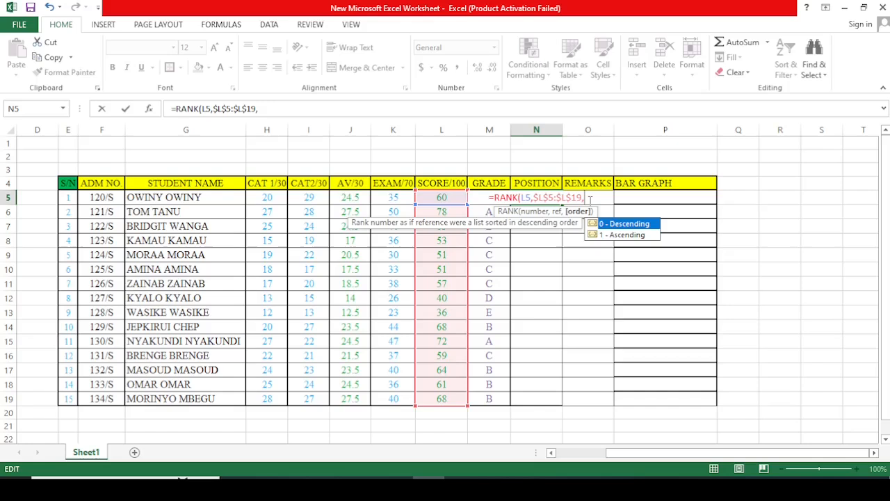
click(629, 228)
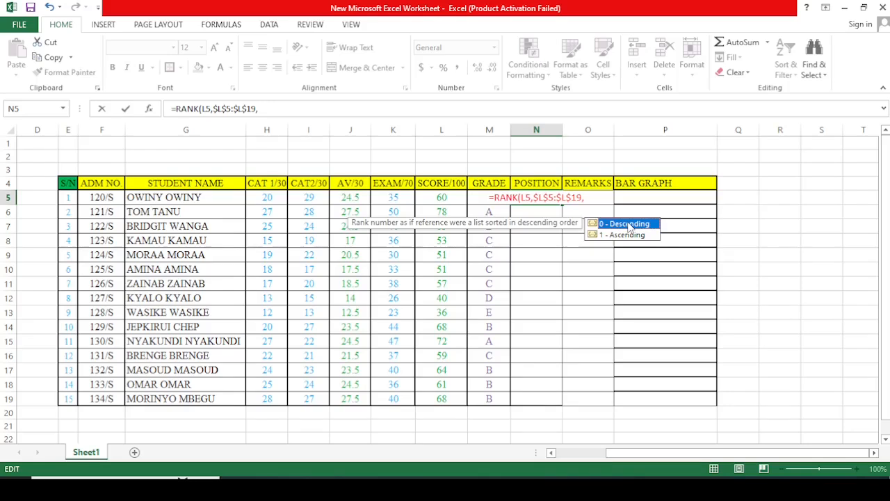
double_click(629, 225)
key(Return)
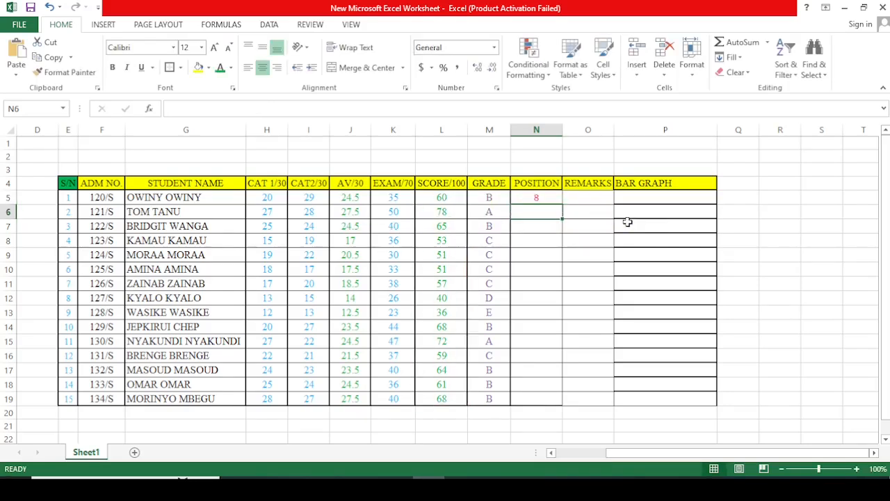
Step: Fill the rank formula from N5 down through N19 for all students
click(537, 198)
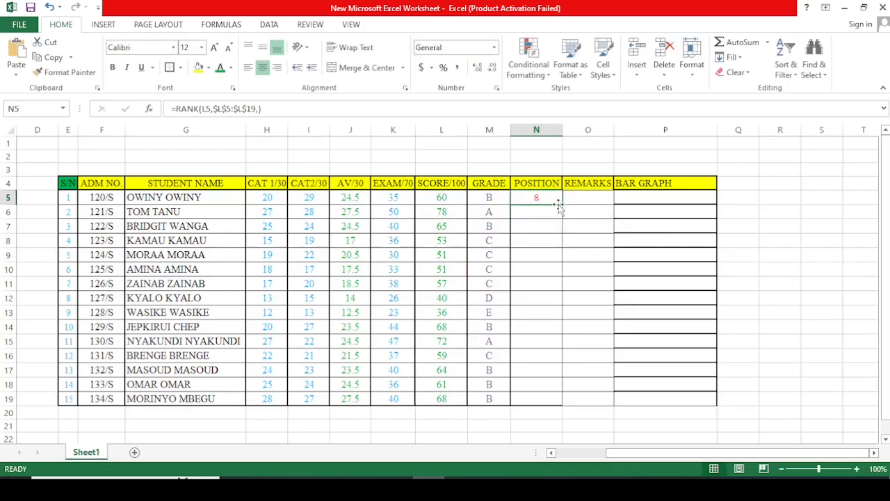
drag(562, 204, 565, 403)
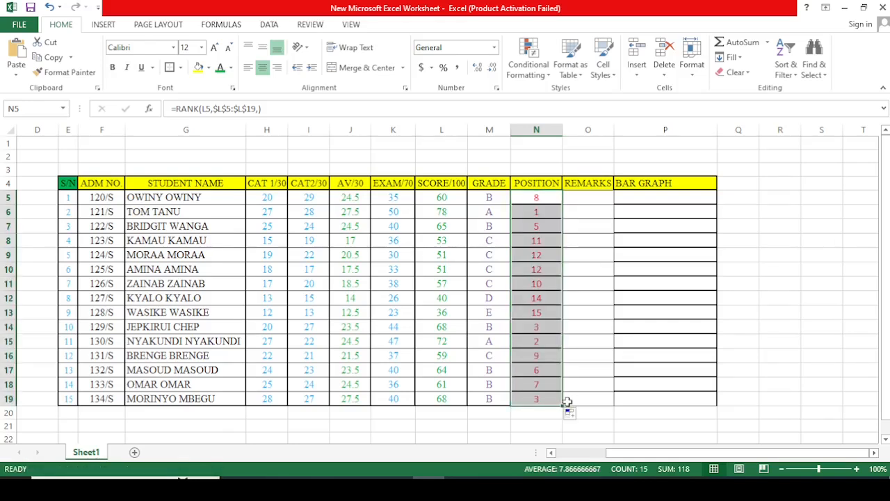
click(785, 345)
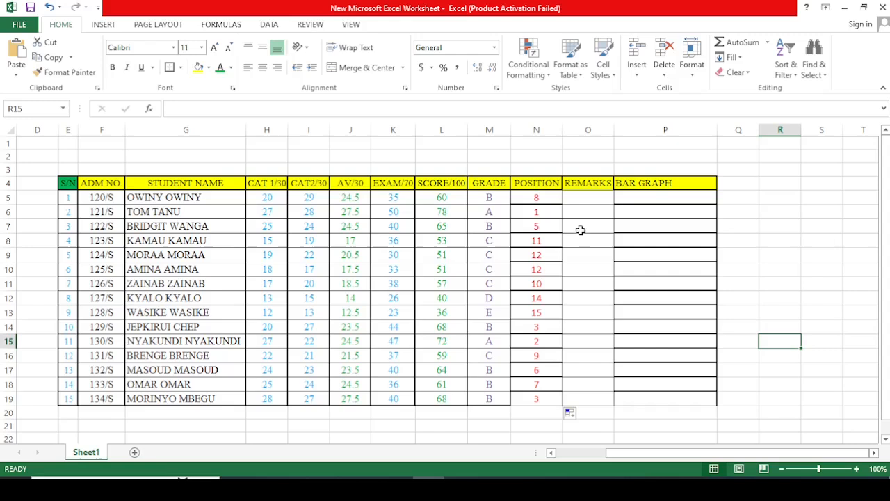
Step: Begin an IF formula in O5 of the REMARKS column that tests whether the score satisfies L5>39.5
click(584, 200)
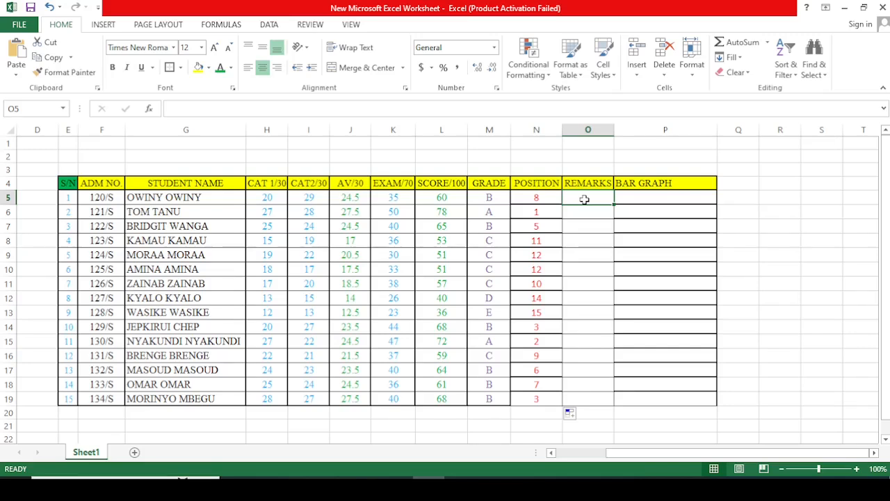
text(=)
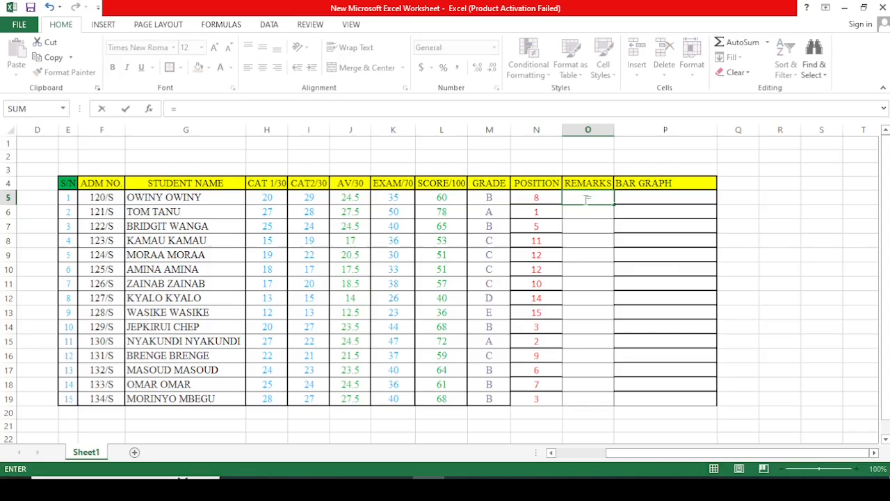
text(I)
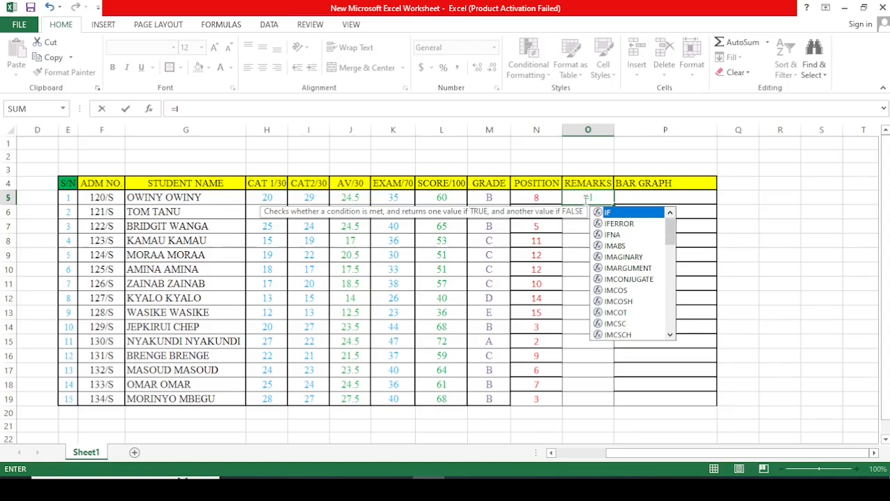
text(F)
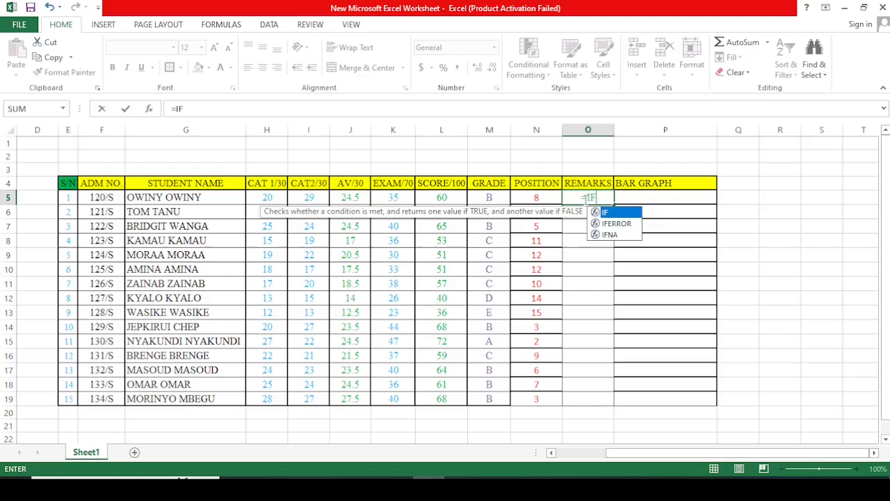
text(()
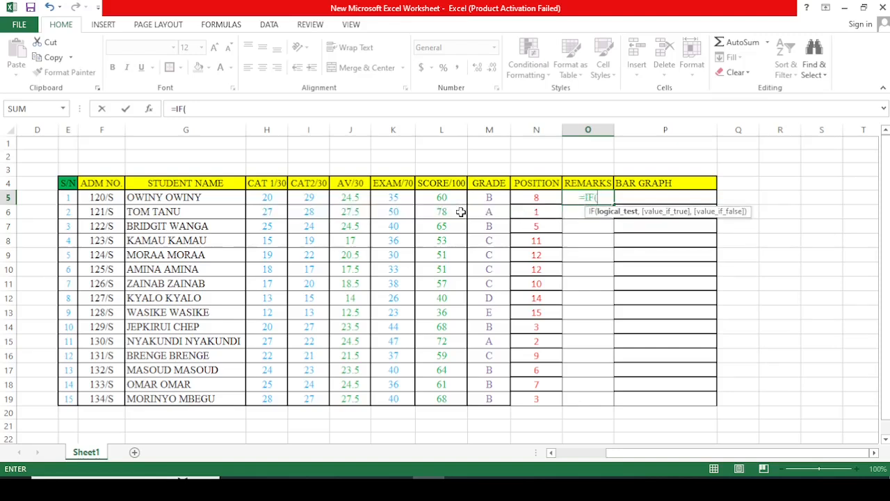
click(441, 200)
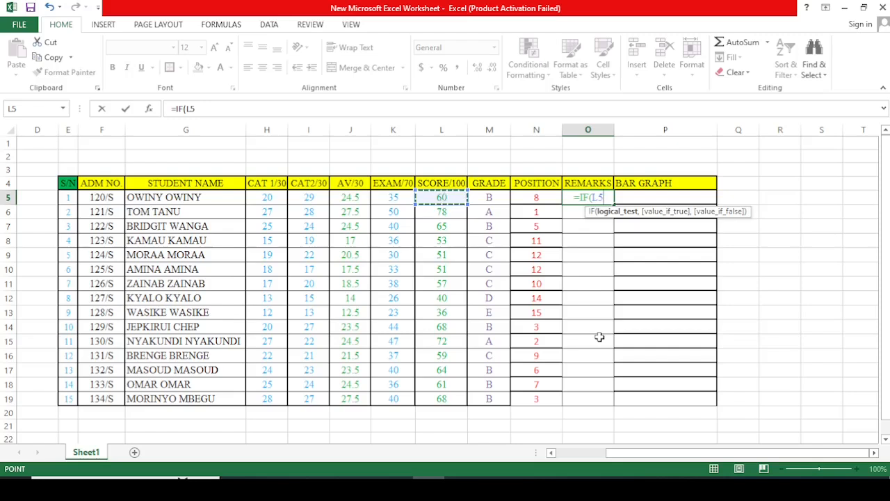
text(>)
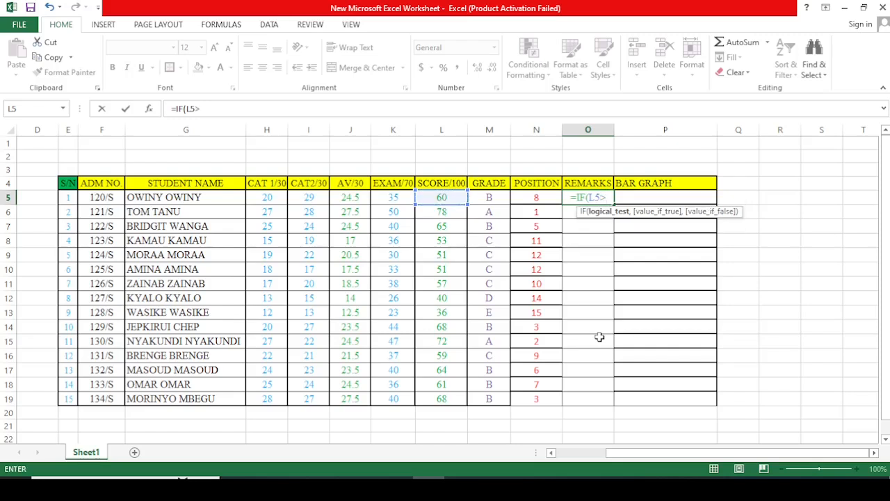
text(3)
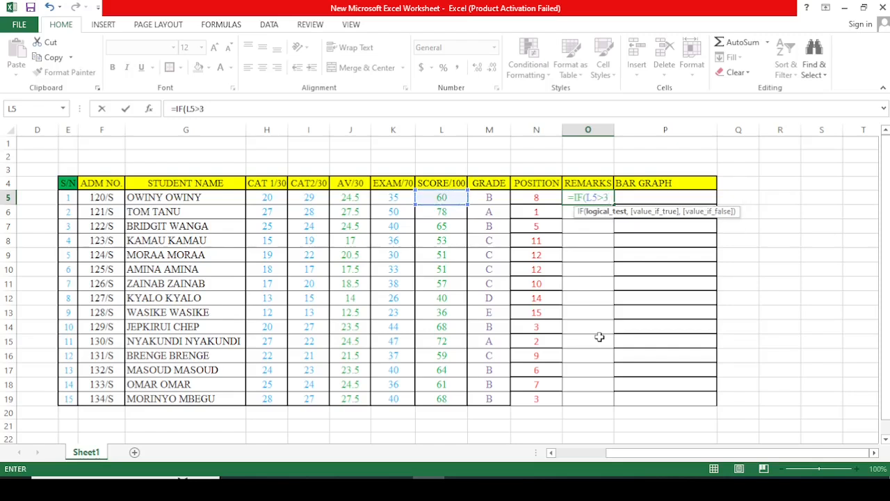
text(9.)
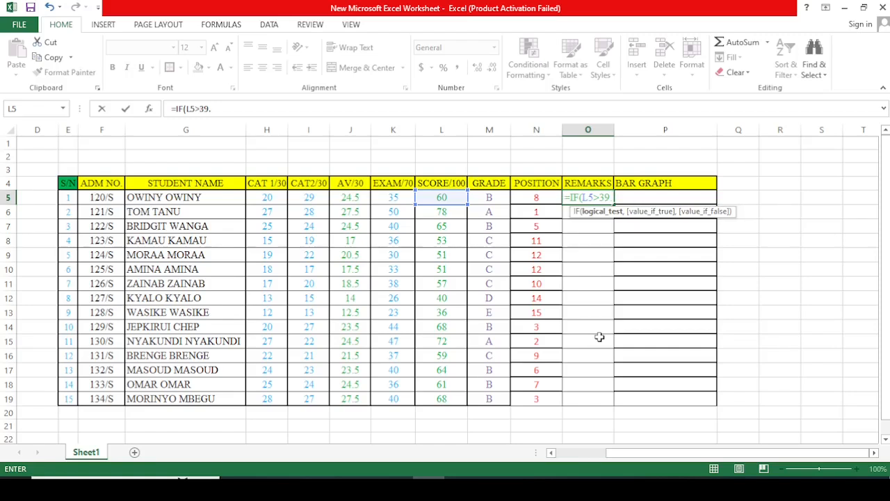
text(5)
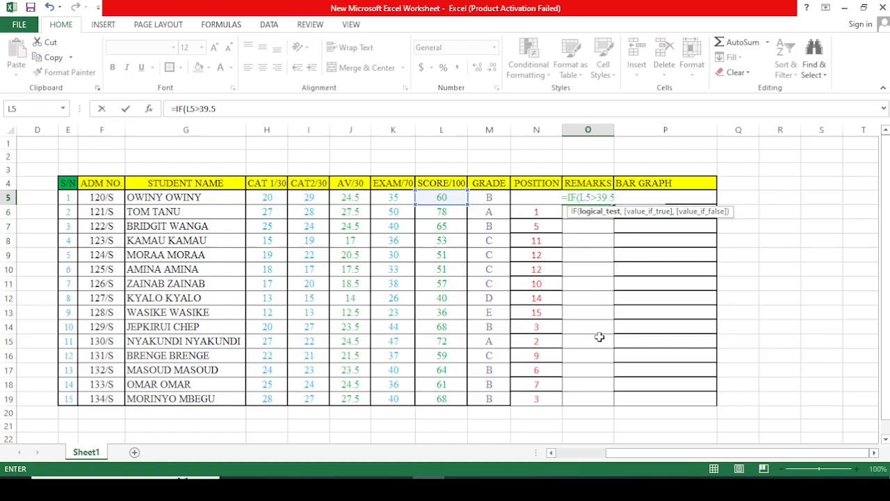
text(,")
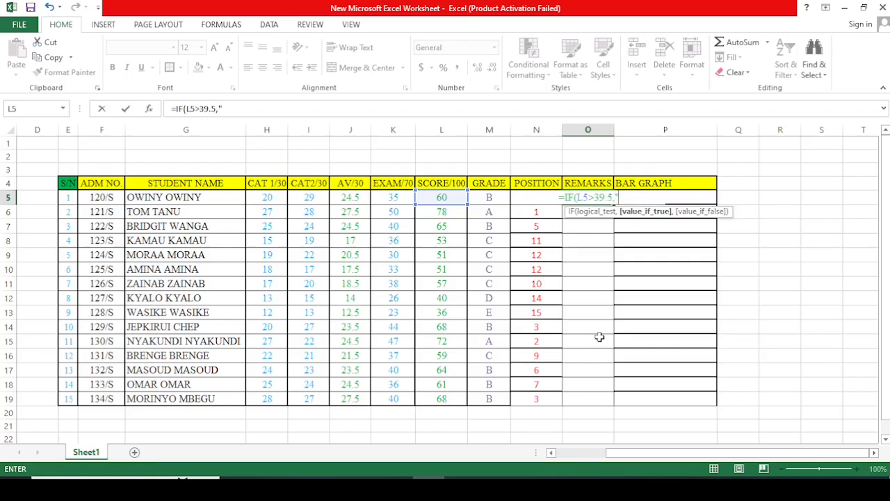
text(PASS)
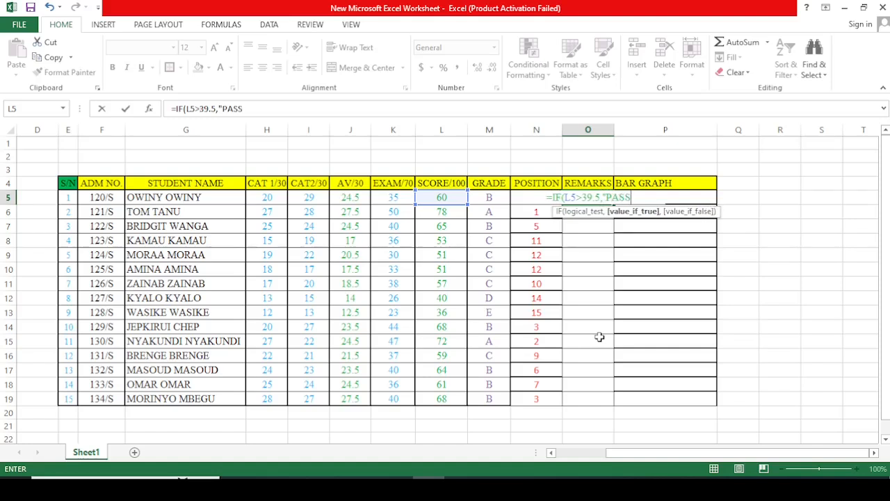
text(",)
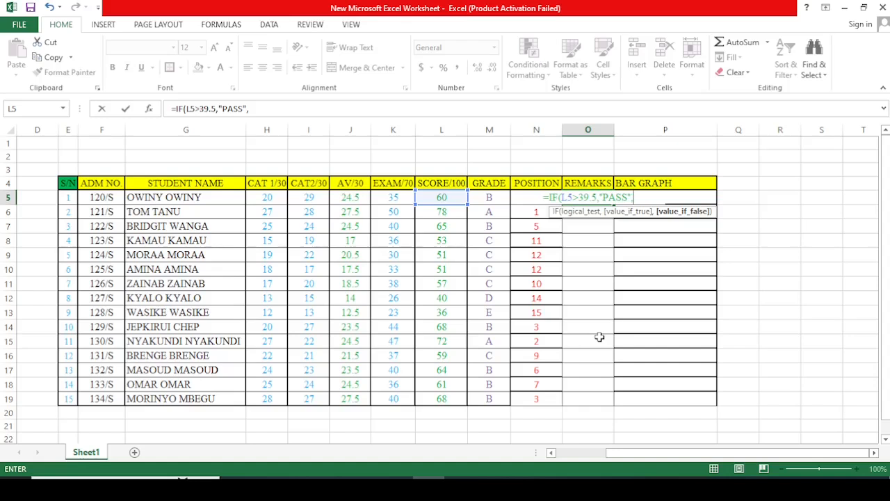
text(")
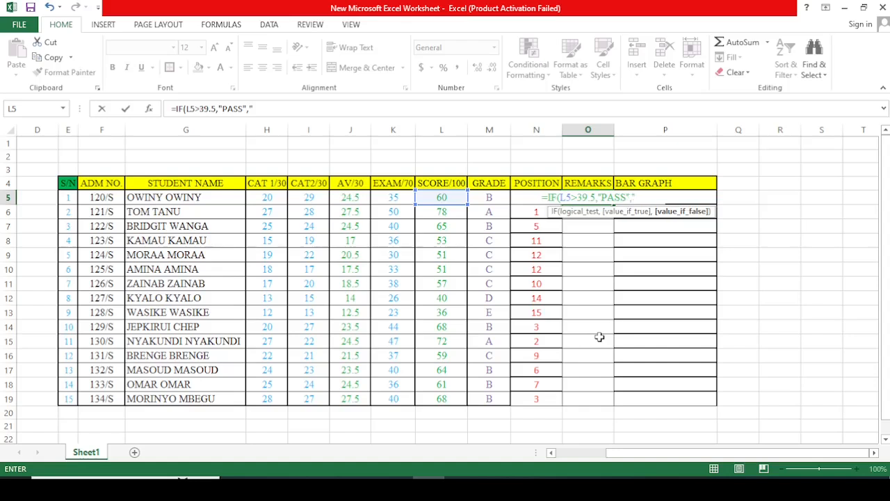
text(FAIL)
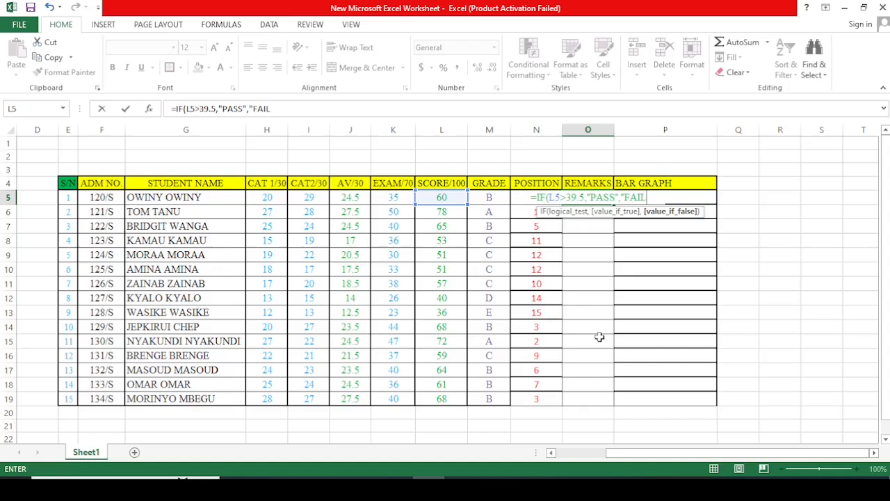
text(")
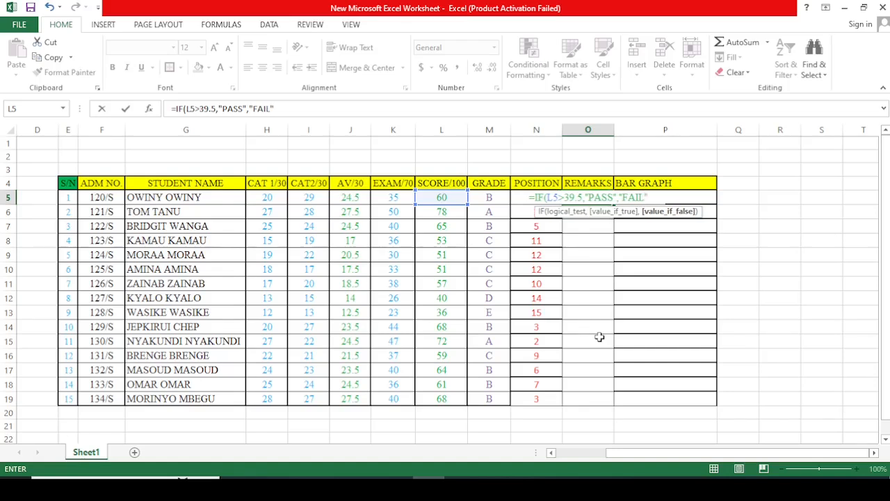
text())
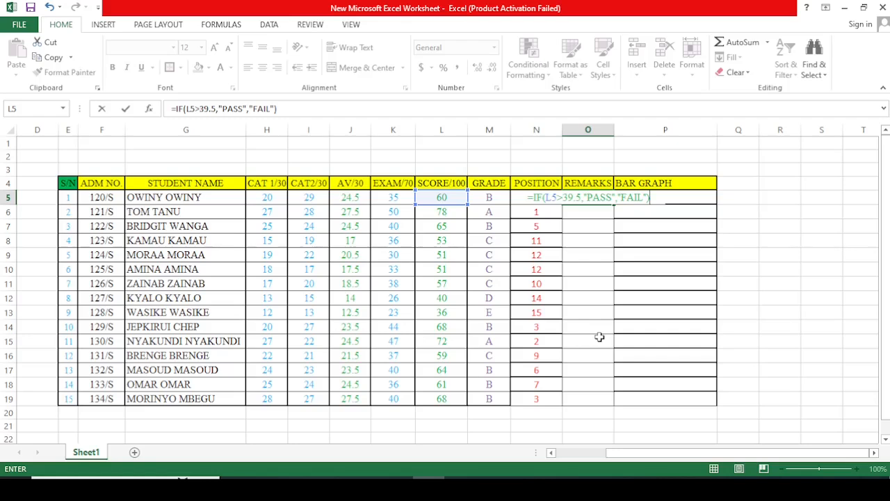
Step: Complete the IF formula in O5 so it returns "PASS" when the test is true and "FAIL" otherwise
key(Return)
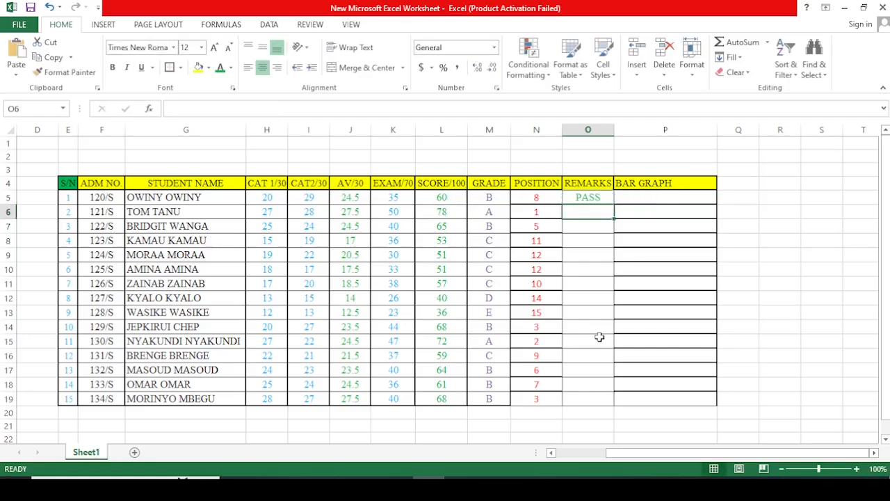
Step: Fill the remarks formula from O5 down through O19 for all students
click(593, 198)
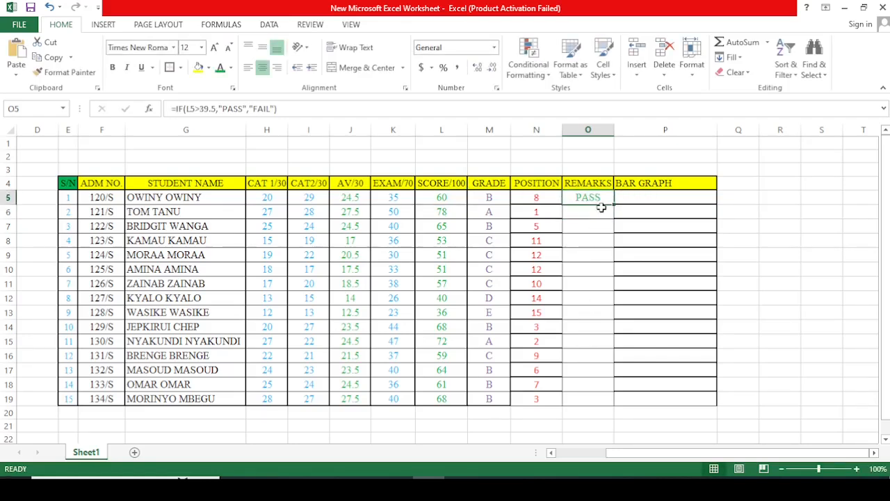
drag(615, 205, 620, 403)
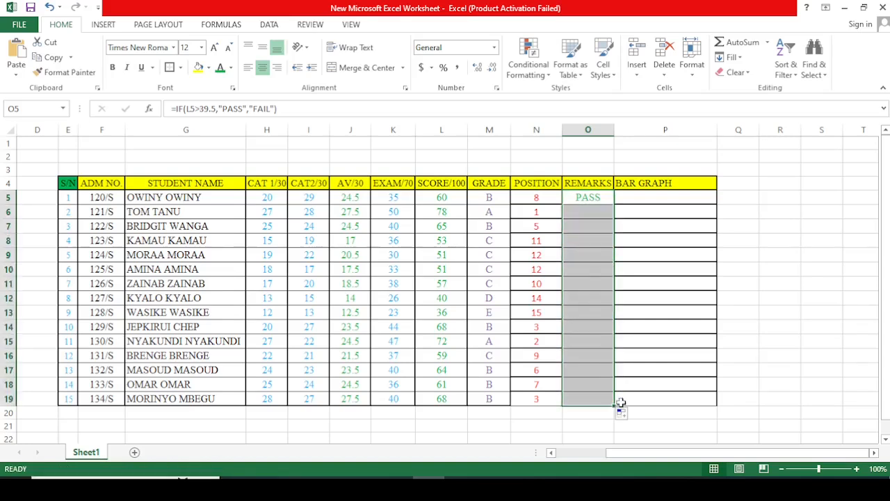
click(667, 349)
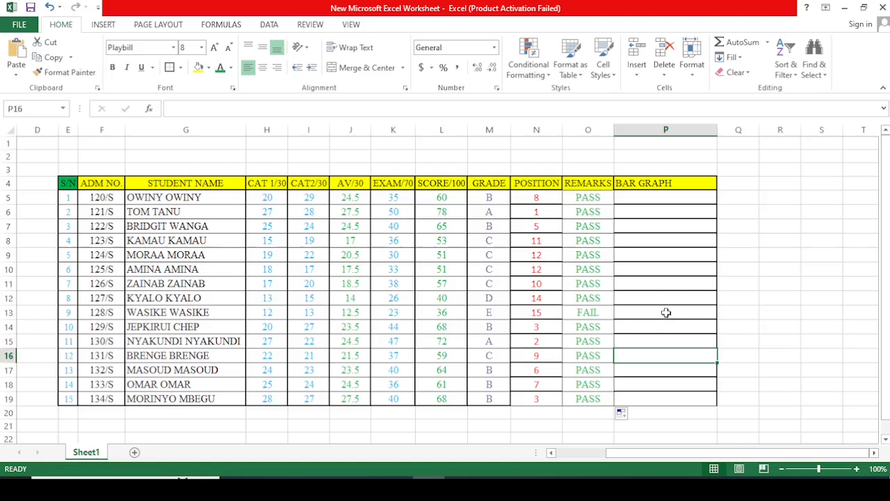
click(639, 201)
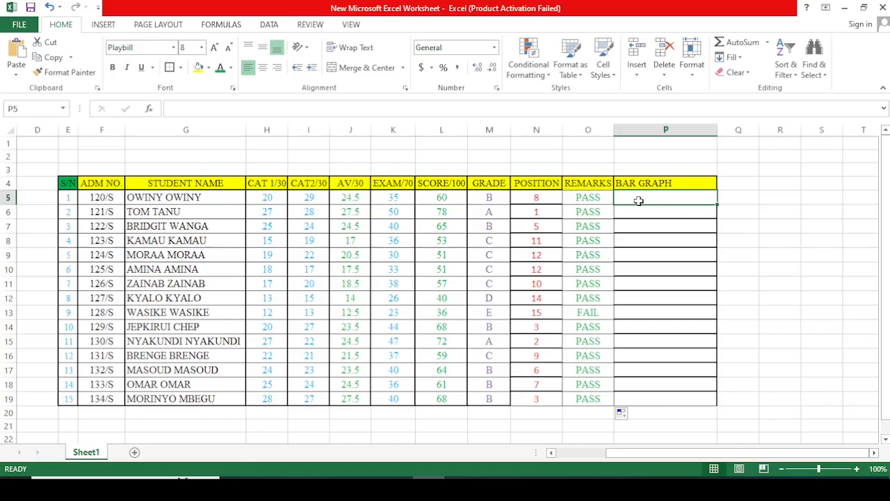
text(=)
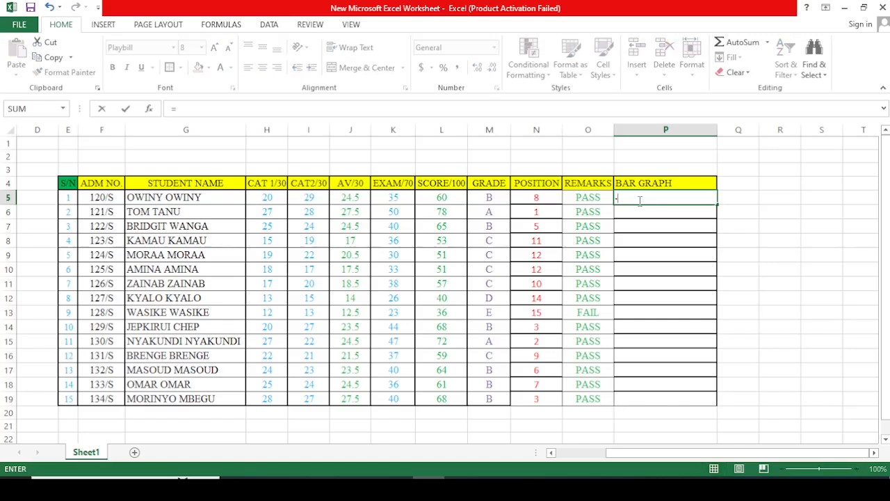
key(BackSpace)
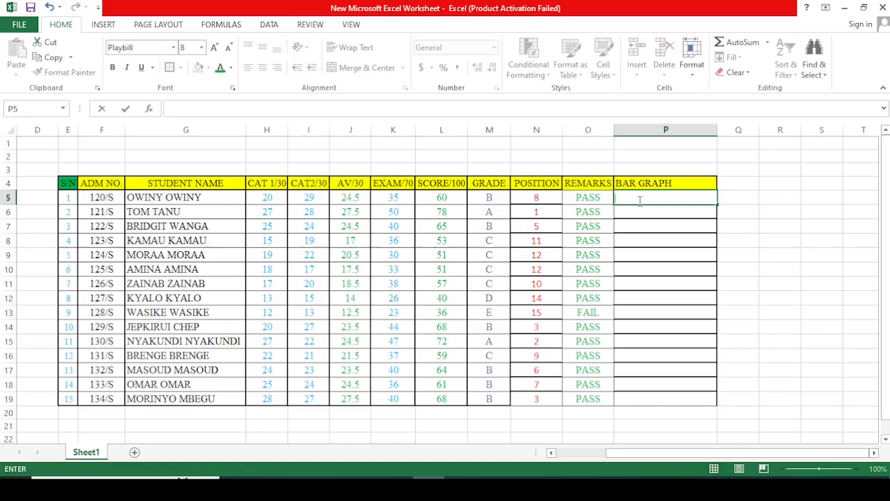
text(=)
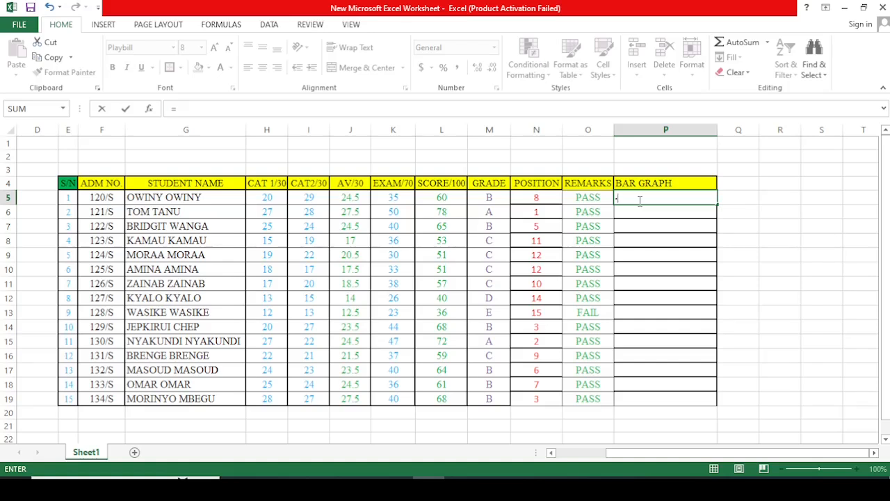
text(REP)
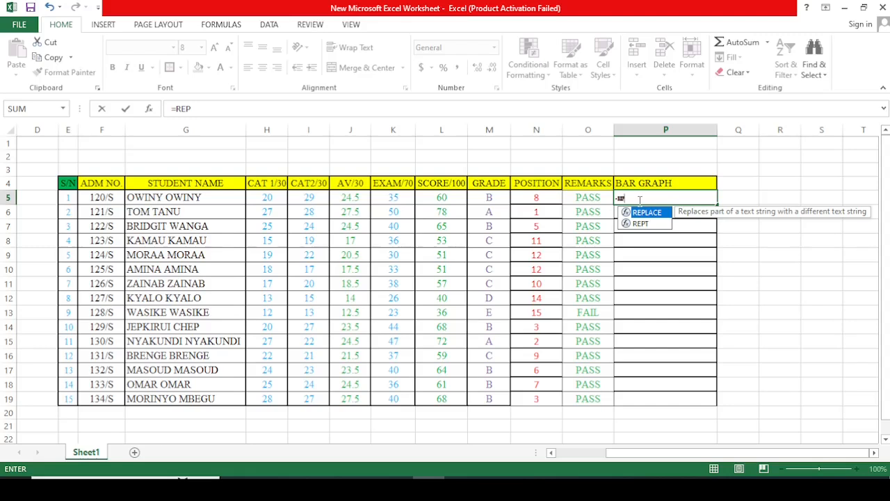
key(BackSpace)
key(BackSpace)
key(BackSpace)
key(BackSpace)
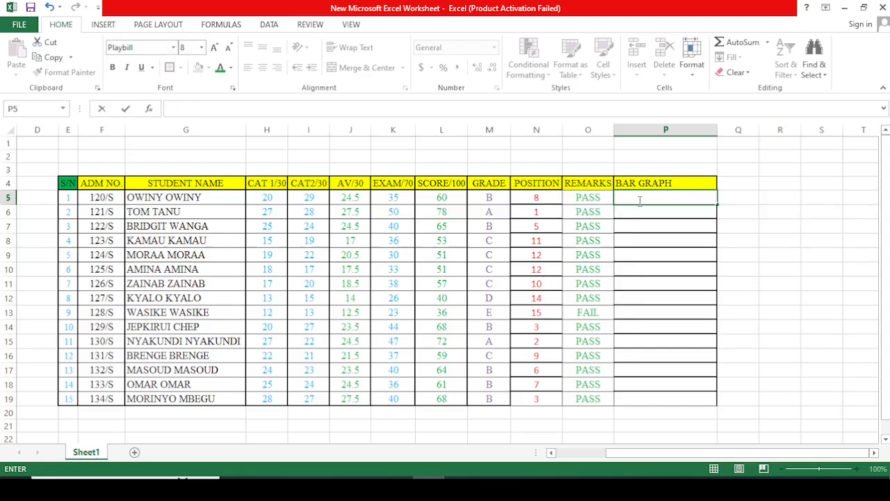
Step: Set the empty BAR GRAPH cells P5:P19 to Times New Roman at font size 12
click(618, 199)
click(661, 212)
click(627, 201)
drag(639, 205, 689, 395)
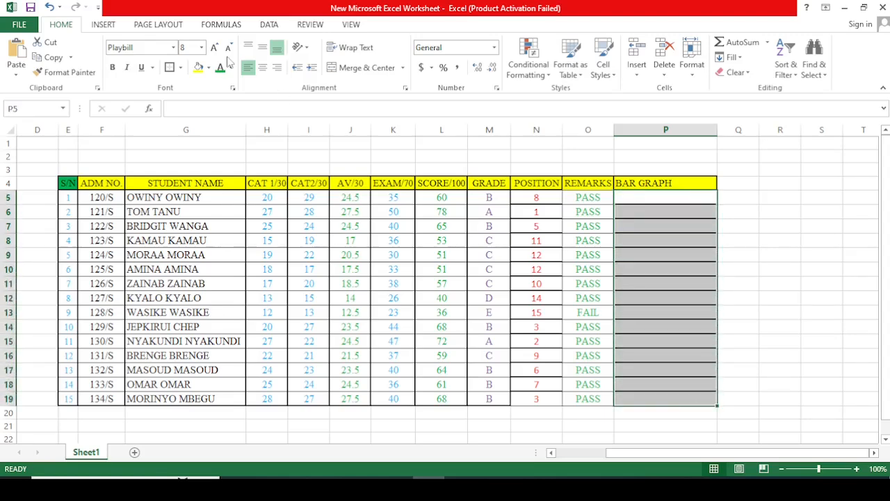
click(175, 49)
text(Times New Roma)
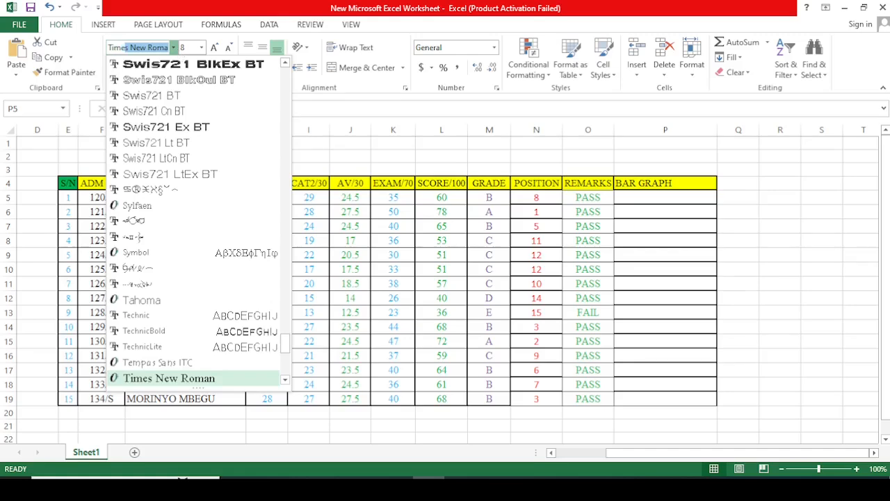
key(Return)
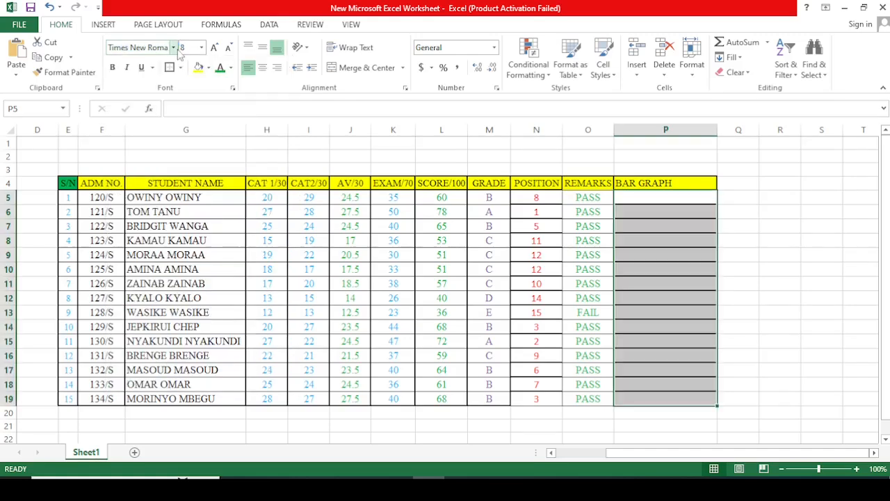
click(201, 47)
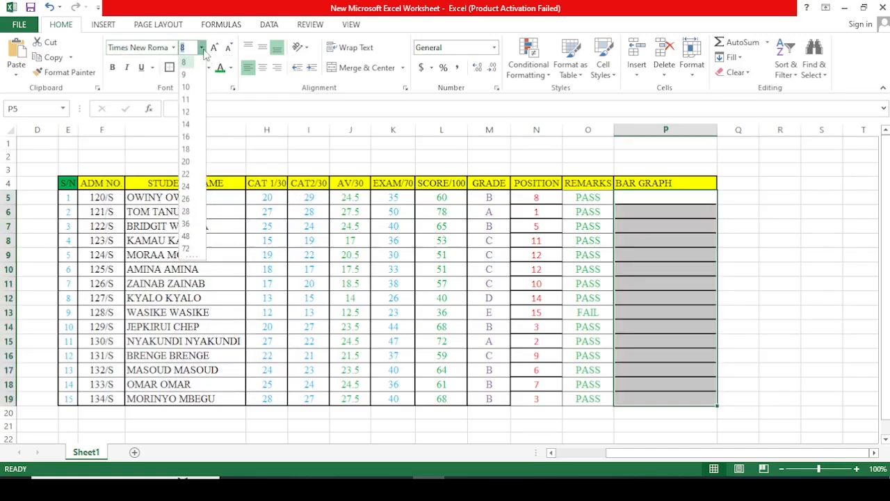
click(185, 112)
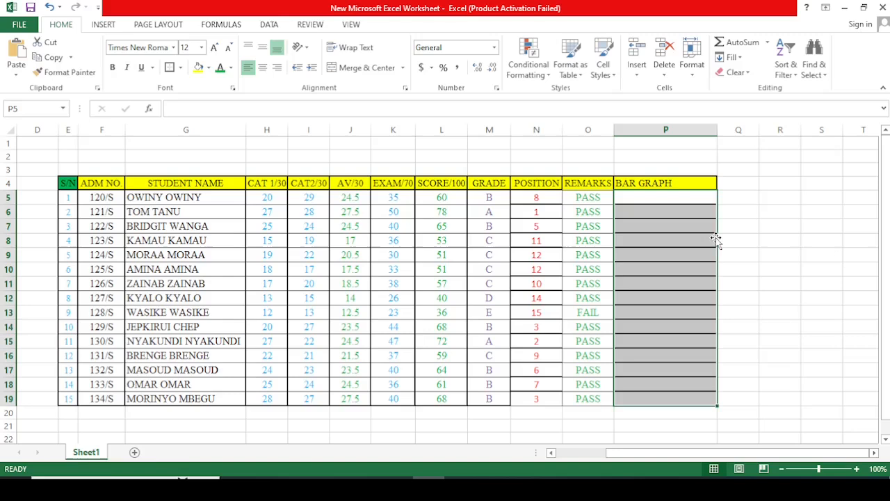
Step: Enter the formula =REPT("I",L5) in P5 to draw an in-cell bar based on the student's score
click(733, 212)
click(645, 198)
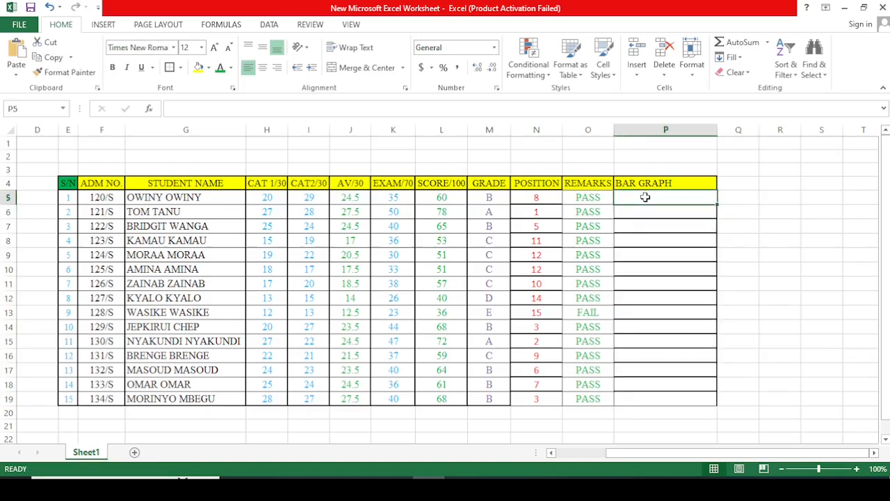
text(=)
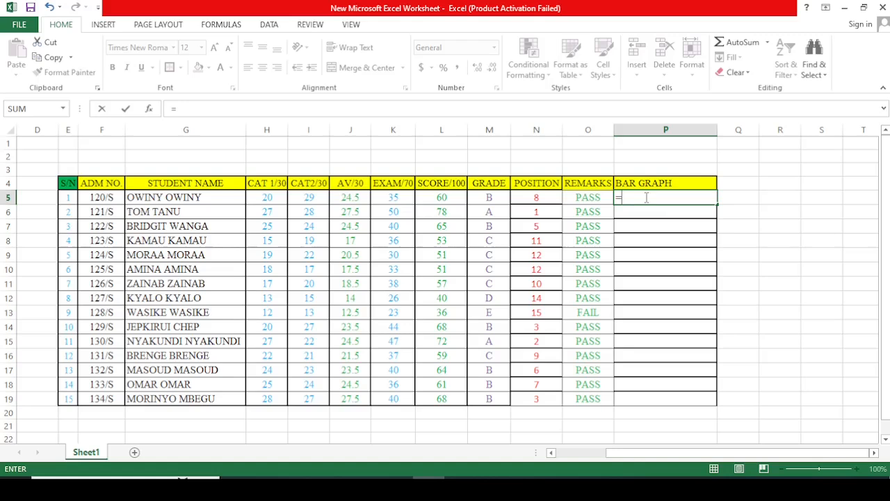
text(REPT)
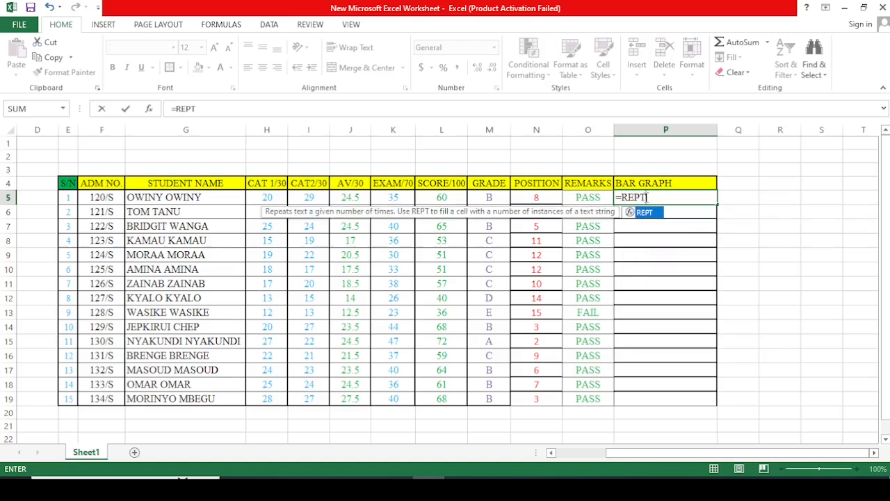
text(("I)
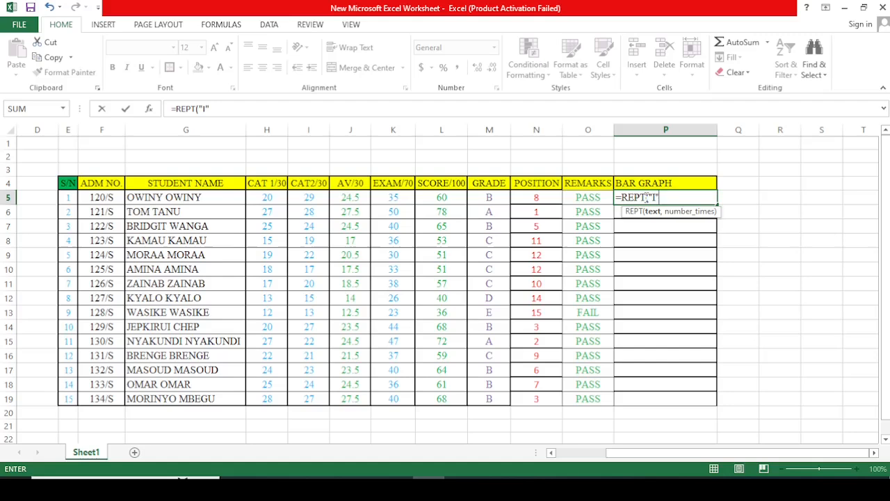
text(,)
click(440, 200)
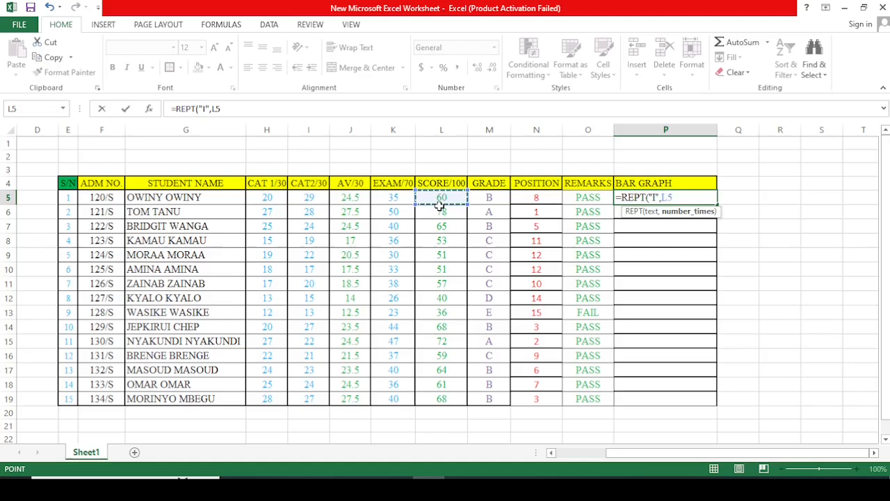
text())
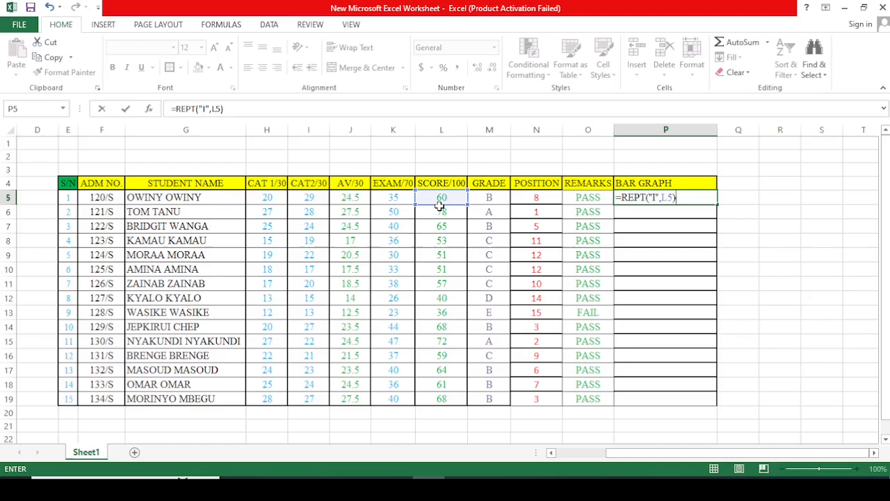
key(Return)
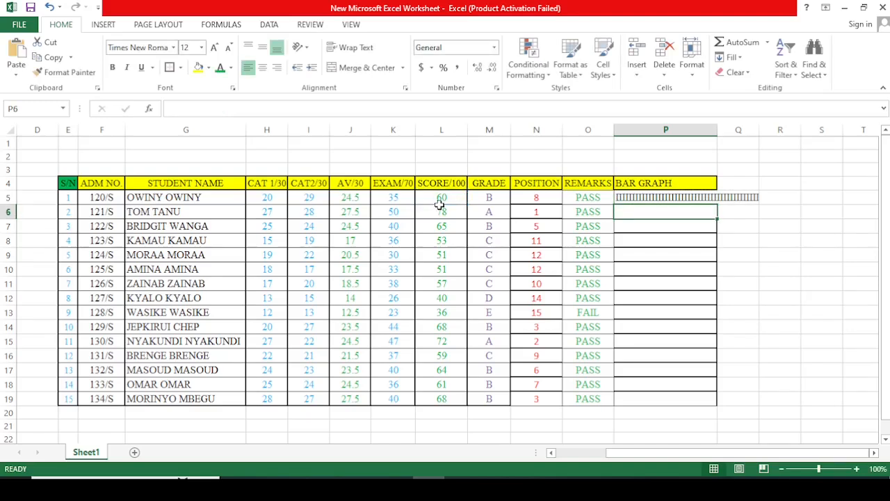
Step: Format the bar in P5 with the Playbill font at size 8
click(635, 196)
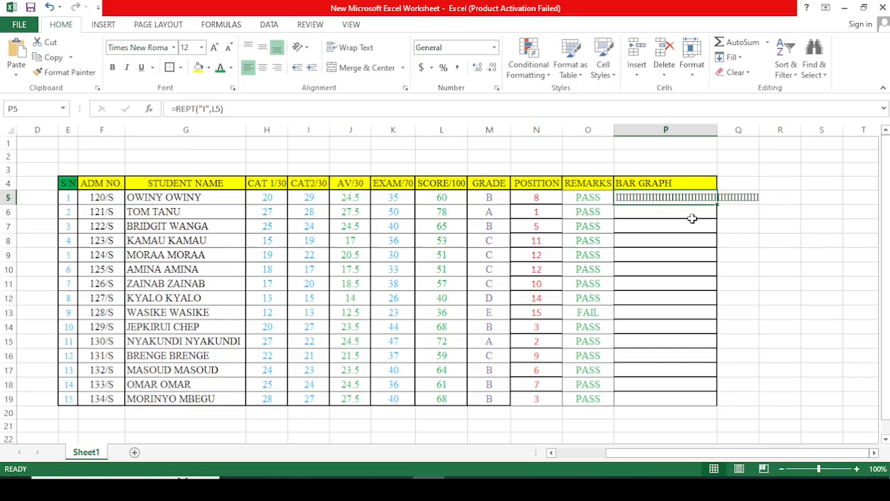
click(689, 214)
click(650, 196)
click(175, 48)
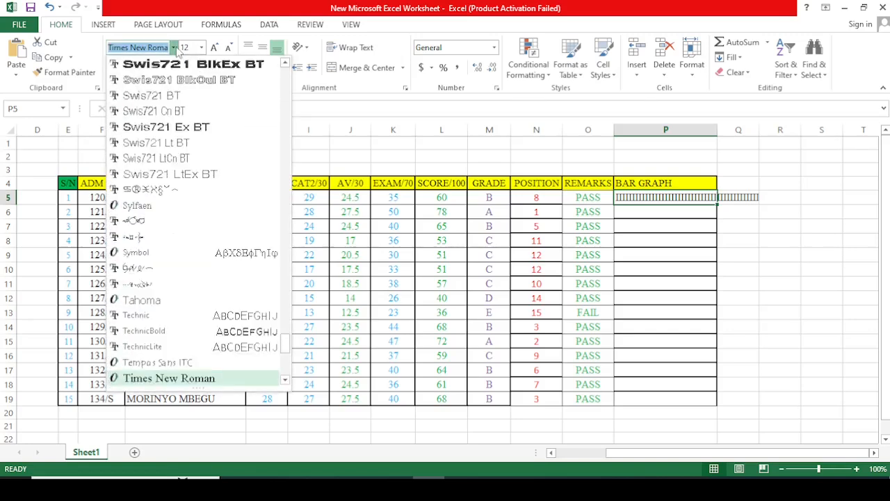
text(Playbill)
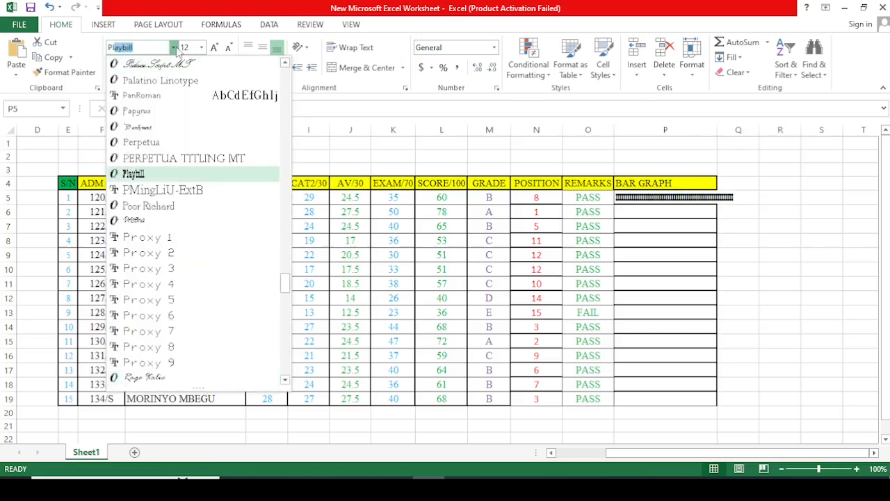
key(Return)
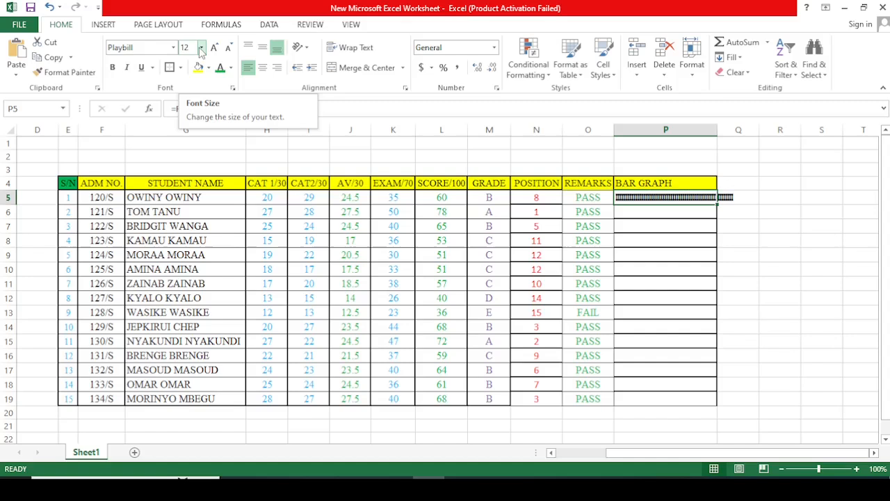
click(201, 47)
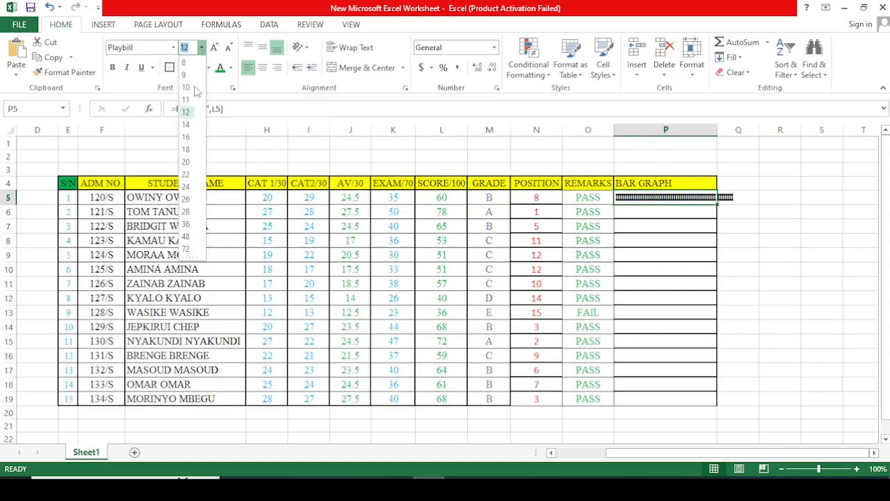
click(186, 63)
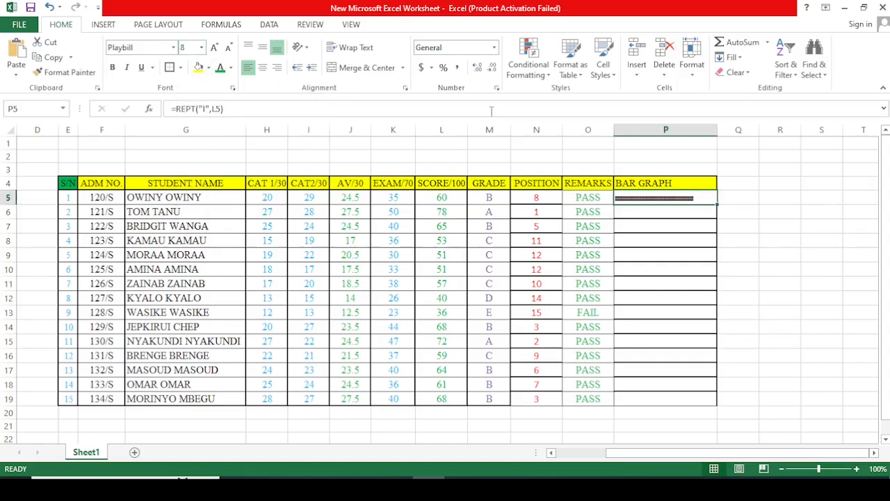
Step: Fill the REPT bar formula from P5 down through P19 for all students
click(769, 222)
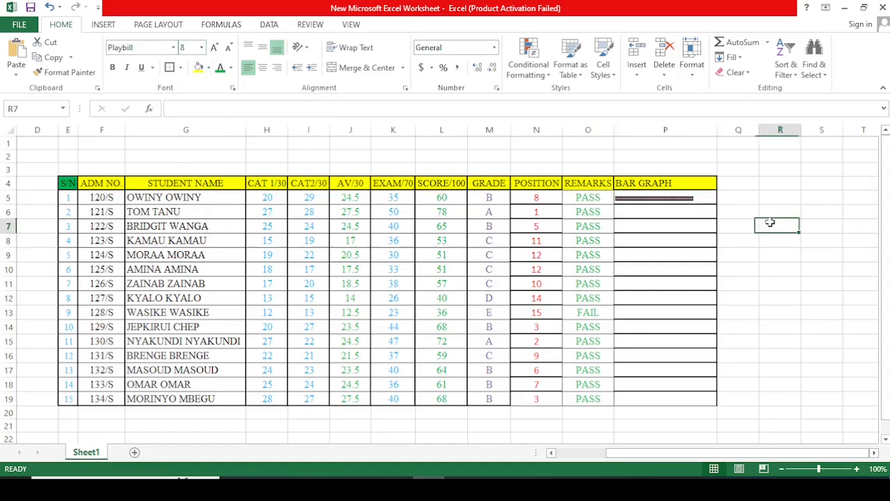
click(694, 200)
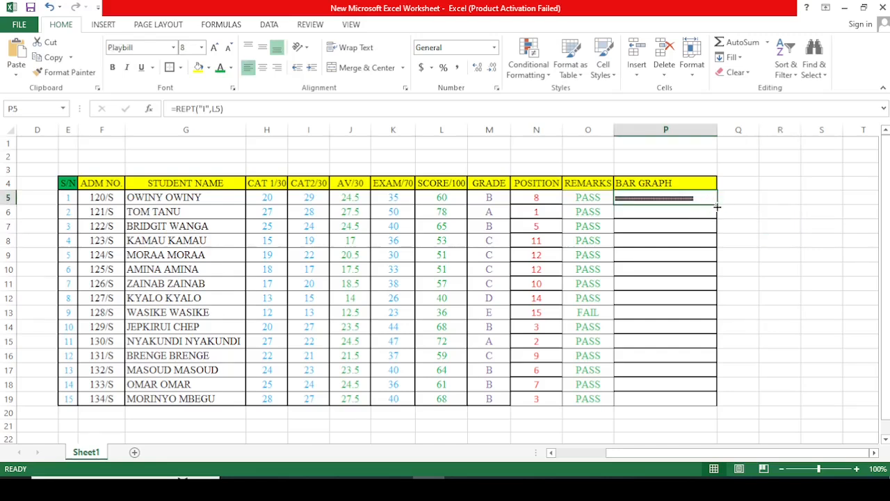
drag(716, 206, 718, 401)
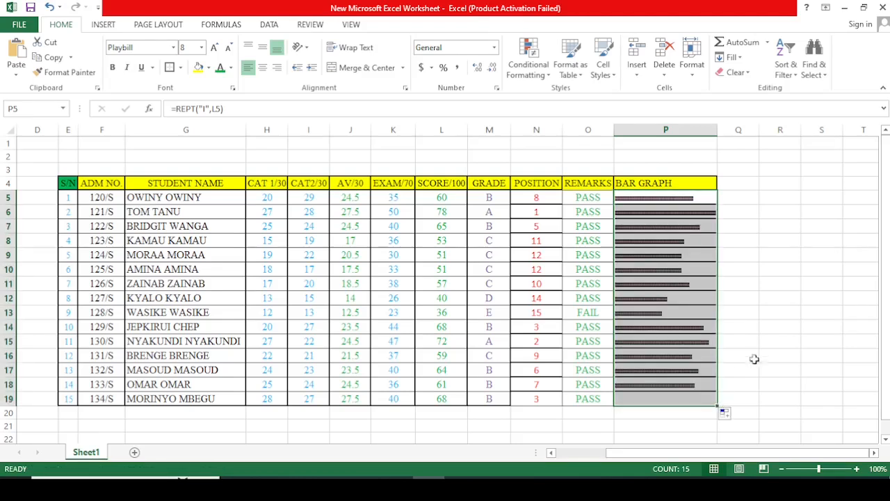
click(771, 328)
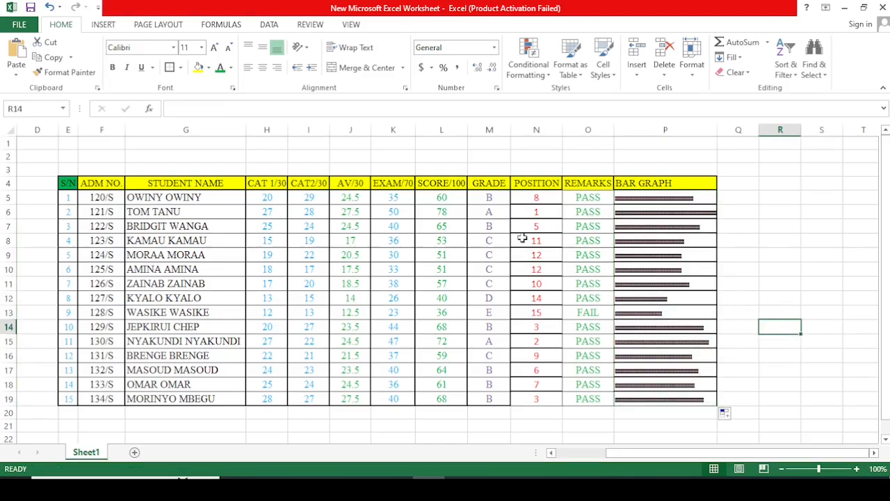
Step: Apply all borders plus a thick box border to the POSITION cells N5:N19
click(528, 202)
drag(529, 201, 536, 400)
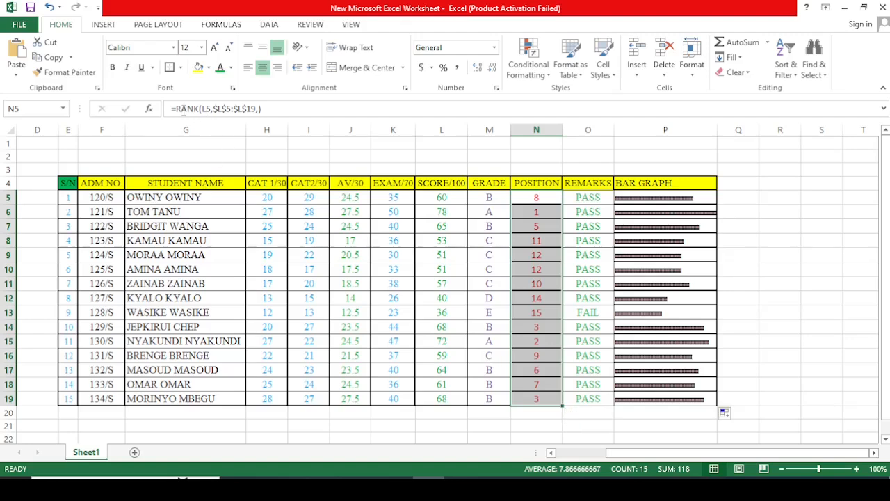
click(180, 68)
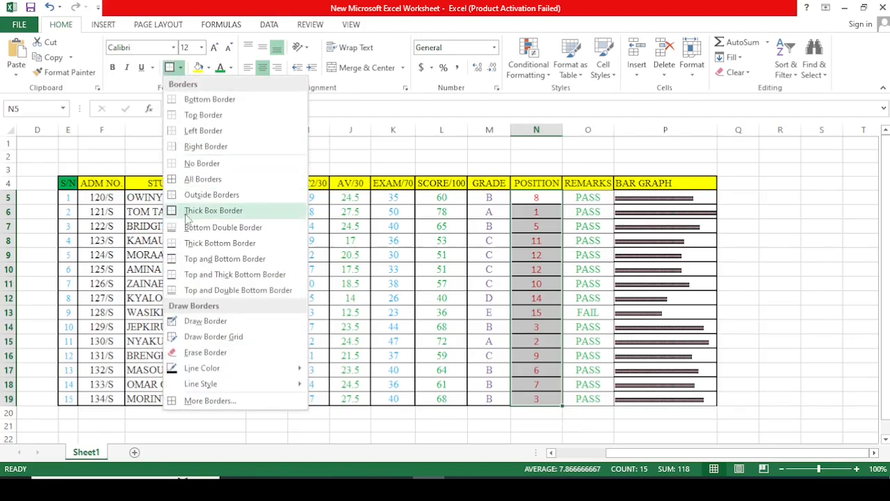
click(197, 180)
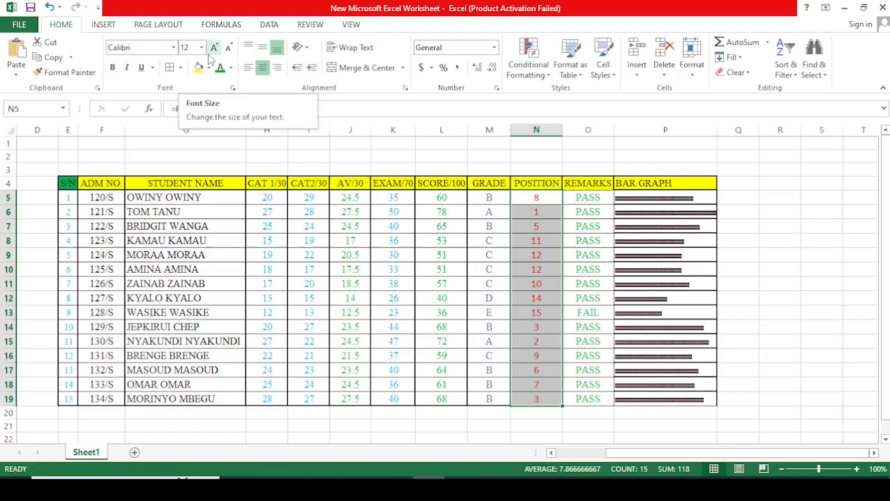
click(180, 67)
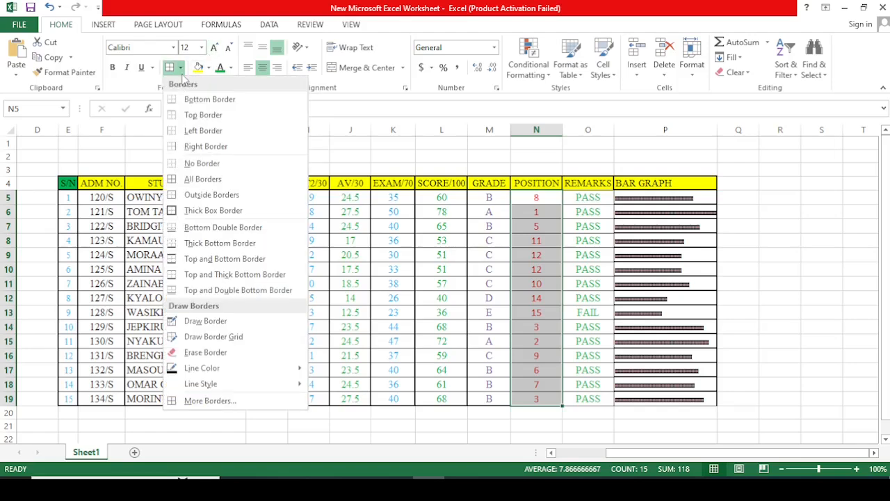
click(191, 211)
click(755, 314)
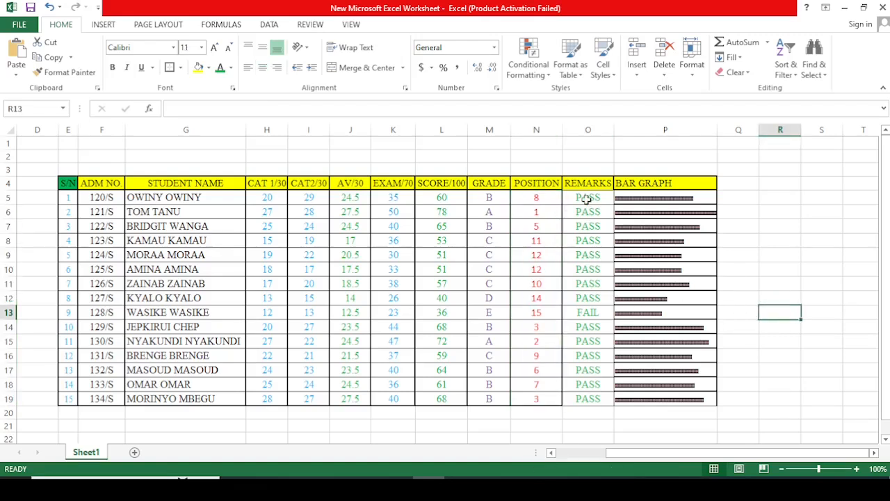
Step: Apply all borders and a thick box border to the BAR GRAPH cells P5:P19
drag(647, 198, 662, 394)
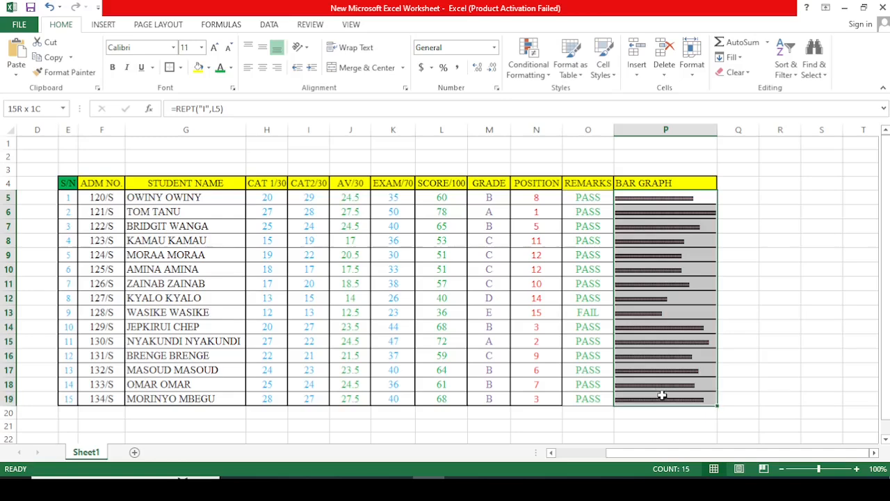
click(181, 68)
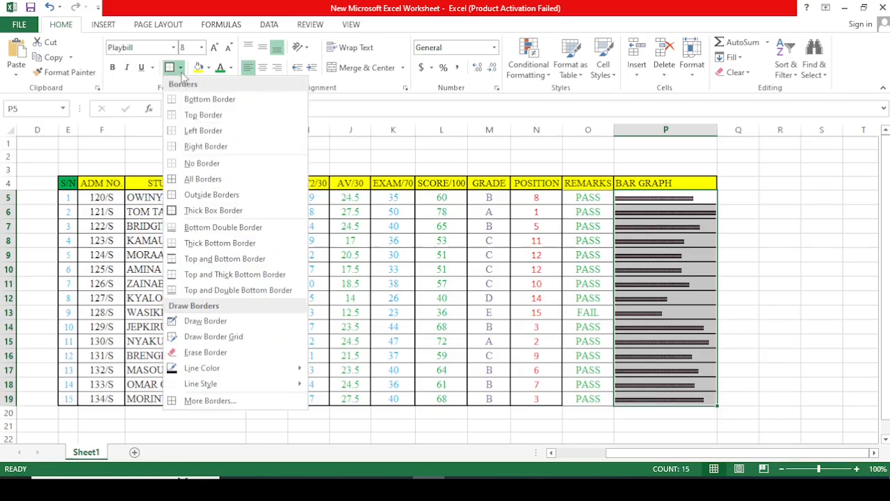
click(193, 180)
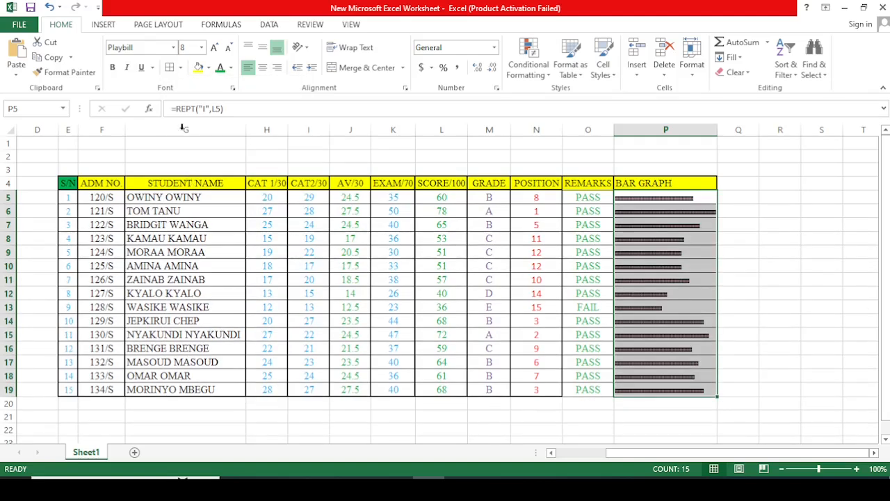
click(181, 68)
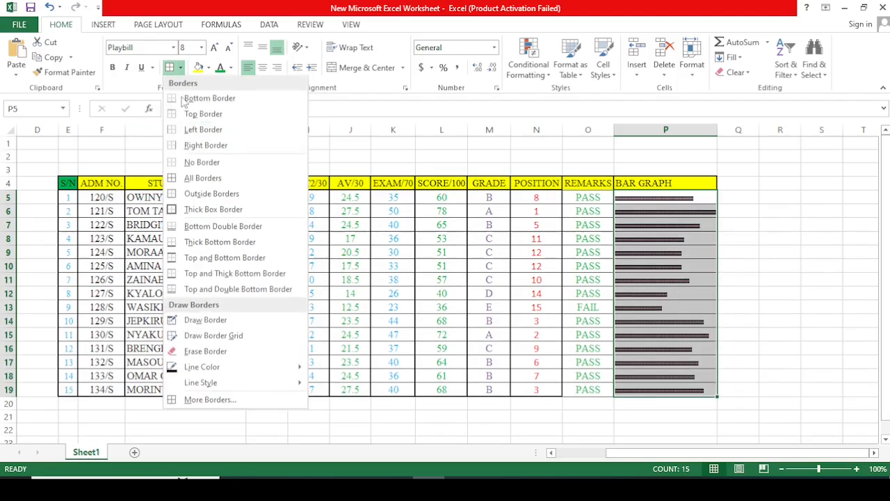
click(193, 211)
click(792, 294)
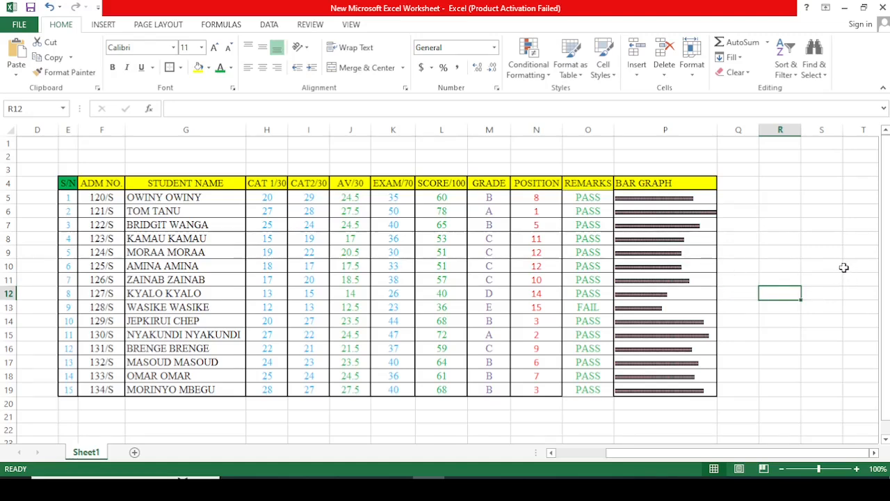
Step: Widen the BAR GRAPH column P slightly so the longest bar fits inside its cell
click(692, 183)
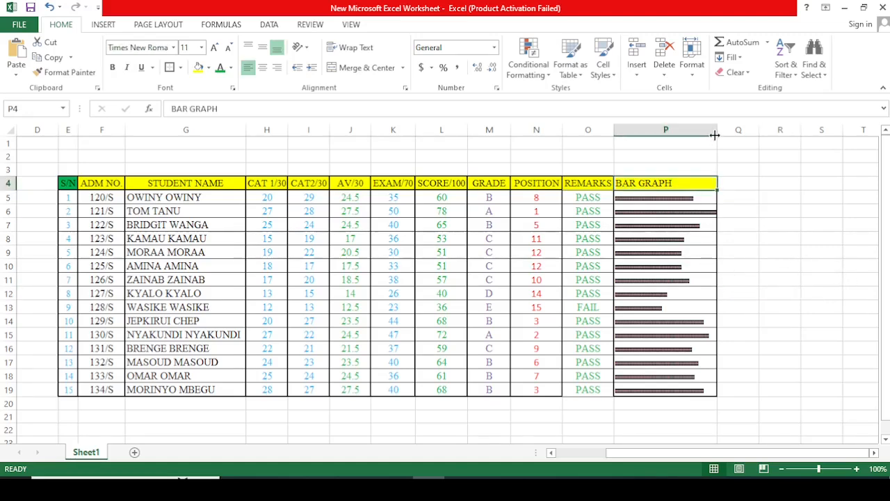
drag(715, 135, 720, 133)
click(779, 240)
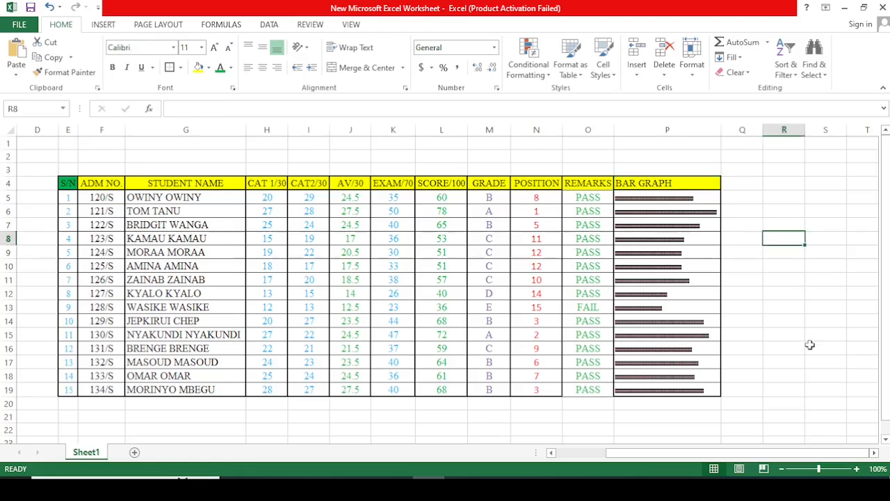
click(818, 387)
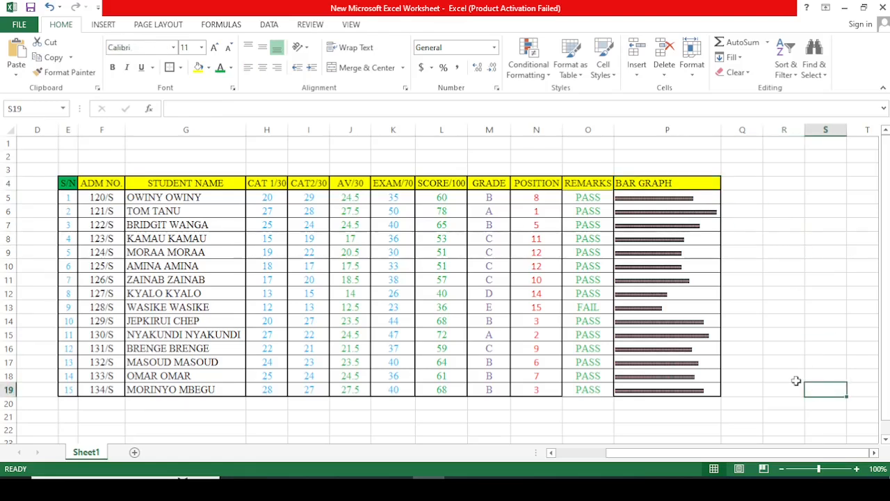